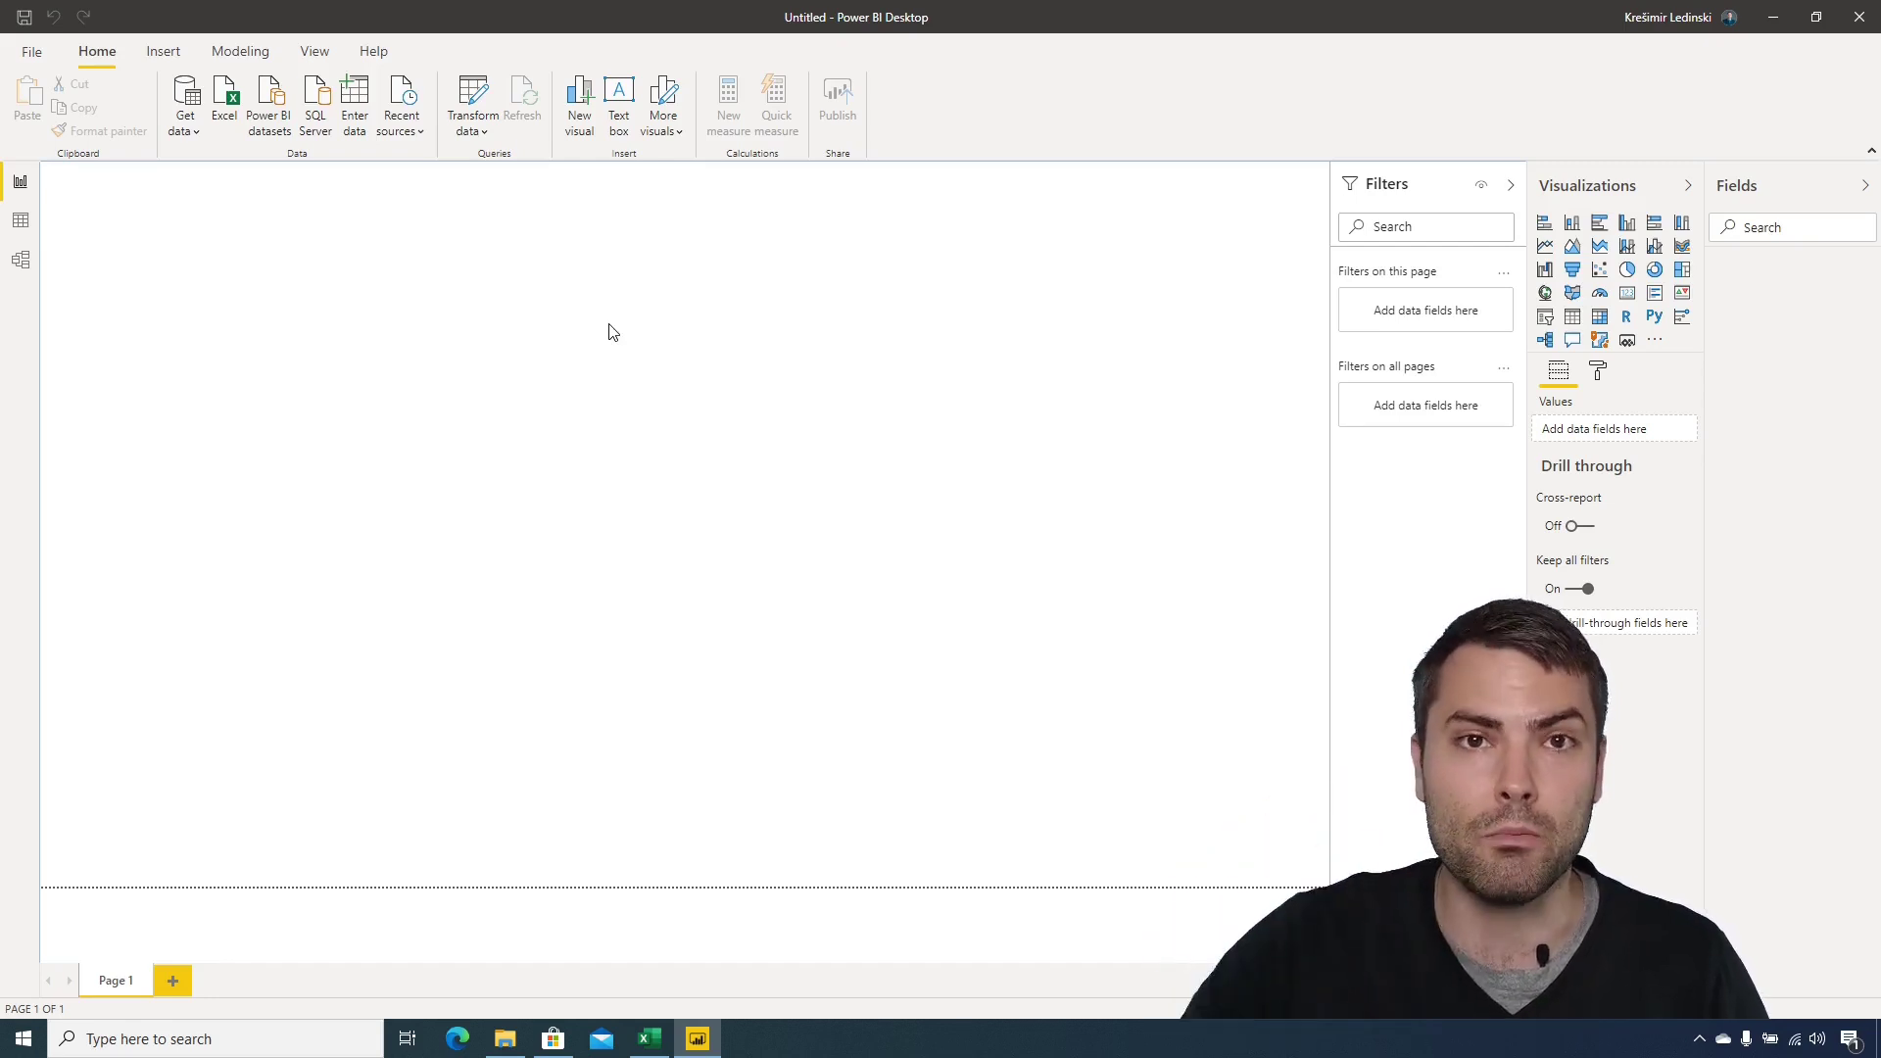
In Excel, highlight the Agent-to-Region details block C2:D5 and the sales table below it.
{"action": "mouse_move", "coordinate": [650, 1039]}
{"action": "left_click", "coordinate": [676, 945]}
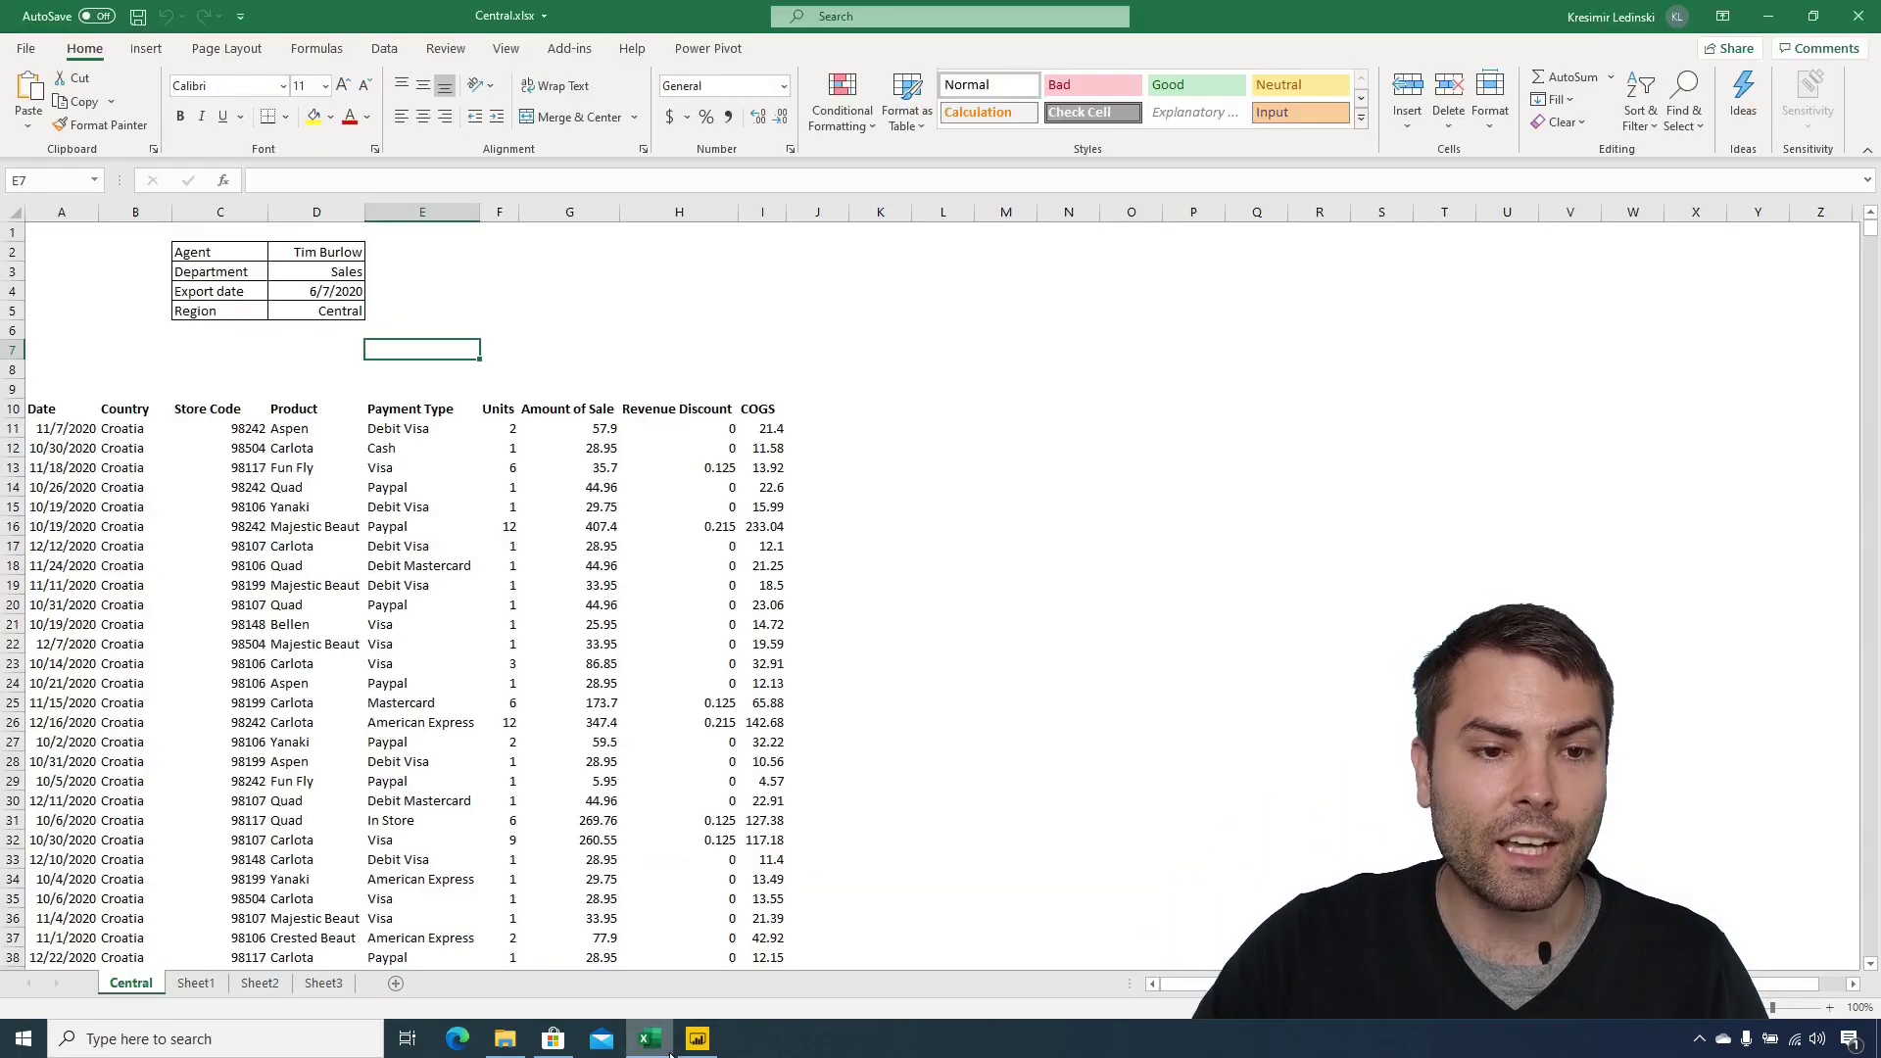
{"action": "left_click", "coordinate": [859, 432]}
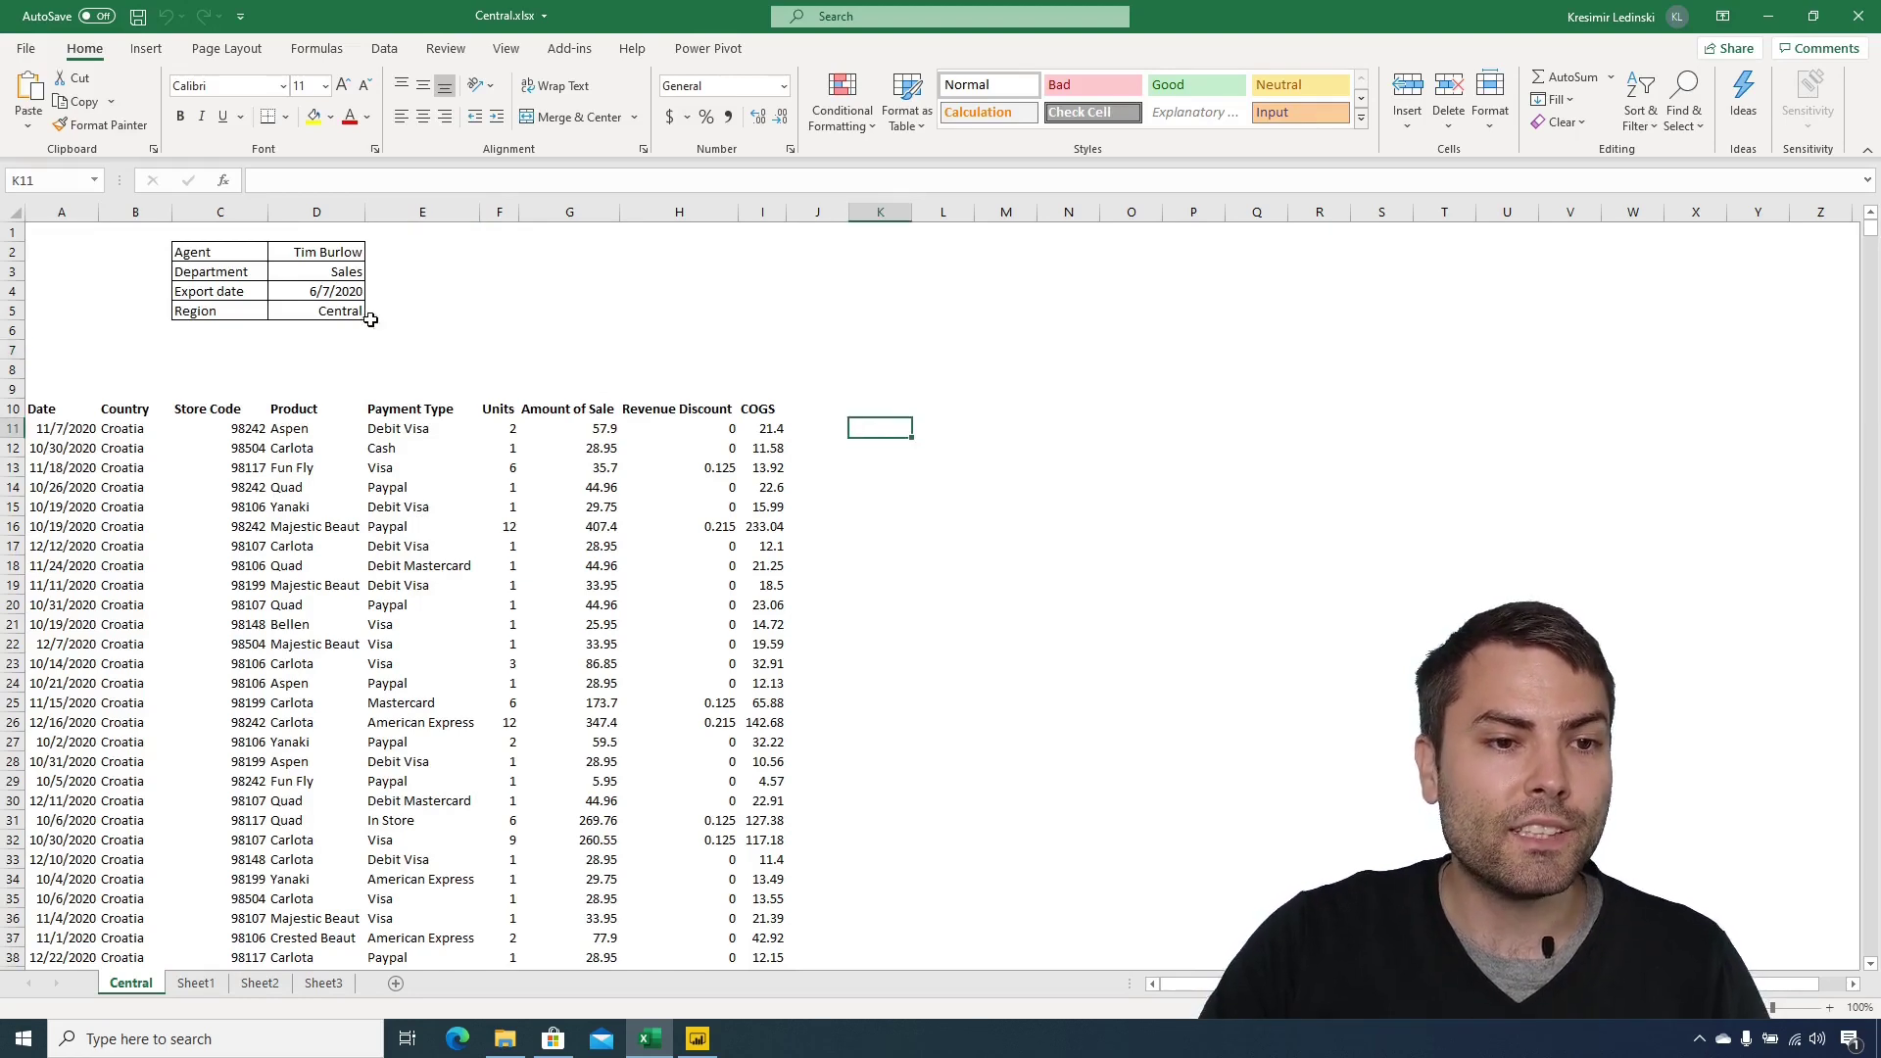
{"action": "left_click_drag", "start_coordinate": [225, 248], "coordinate": [323, 312]}
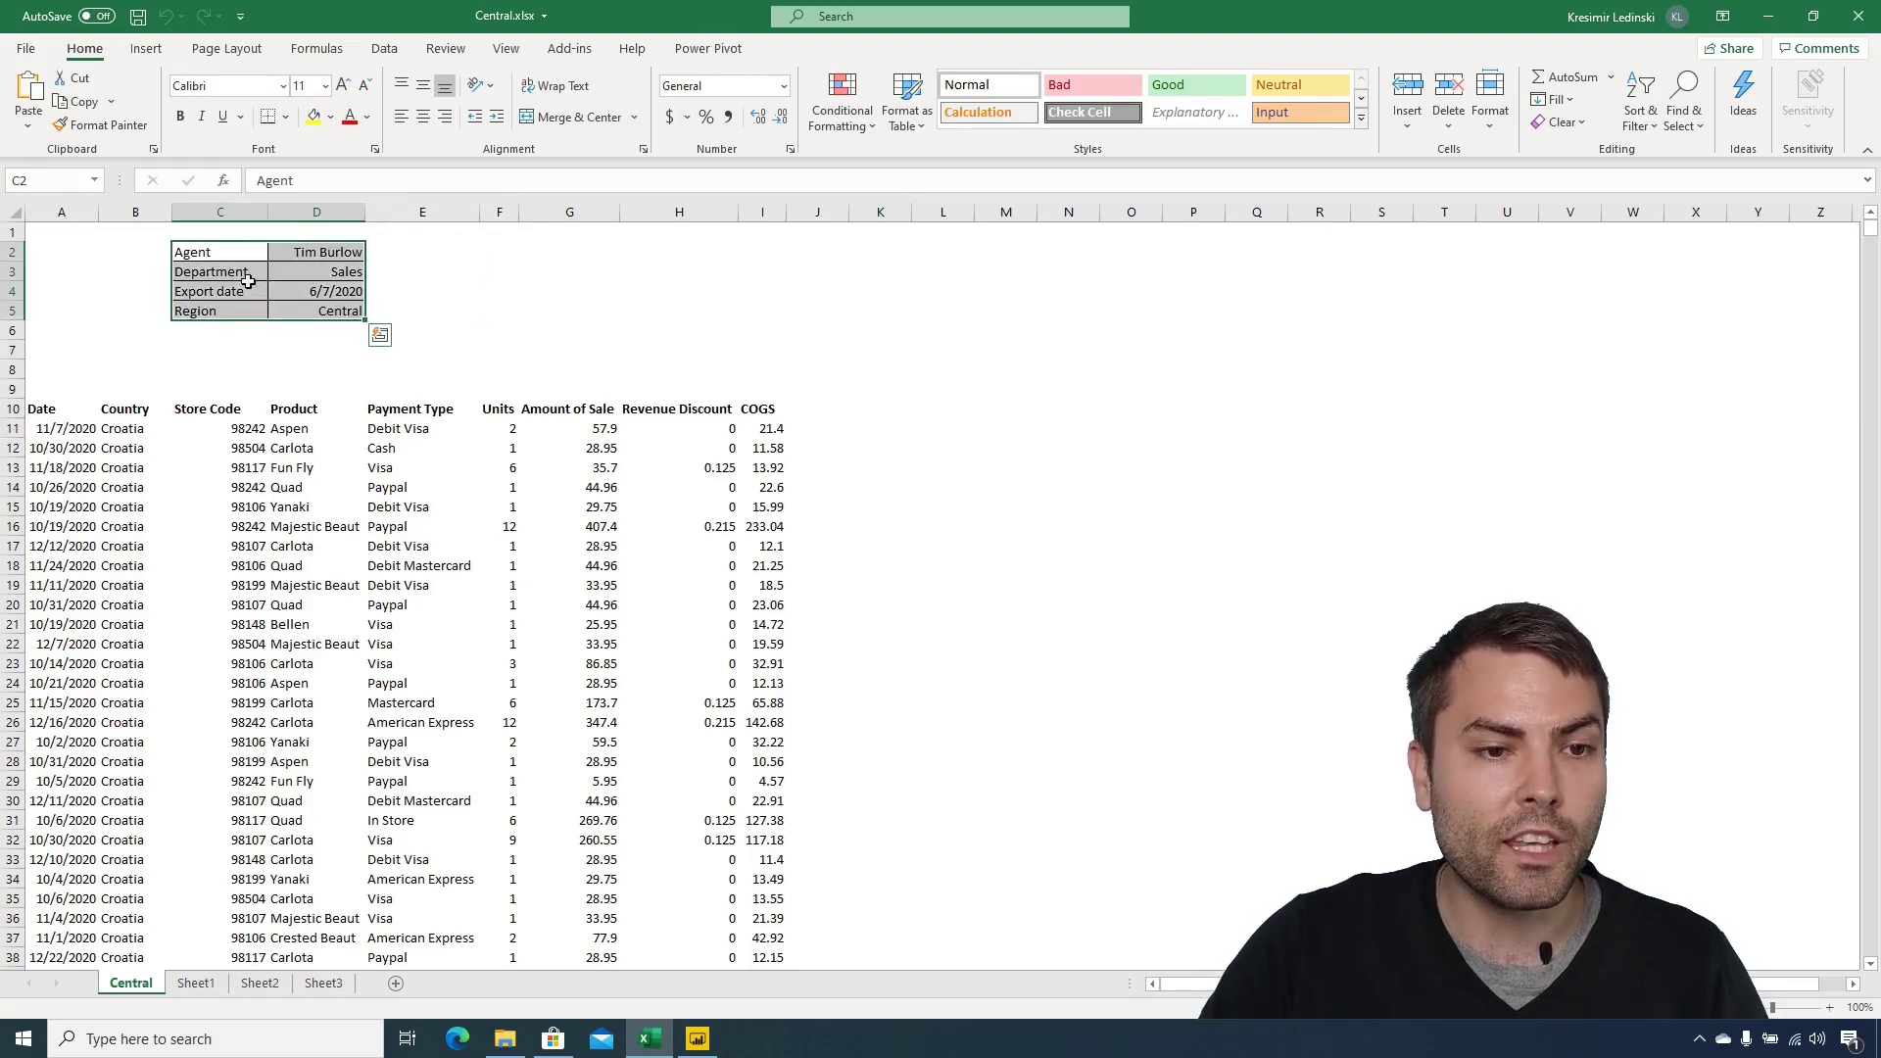
{"action": "left_click_drag", "start_coordinate": [53, 405], "coordinate": [769, 820]}
{"action": "left_click_drag", "start_coordinate": [211, 253], "coordinate": [339, 302]}
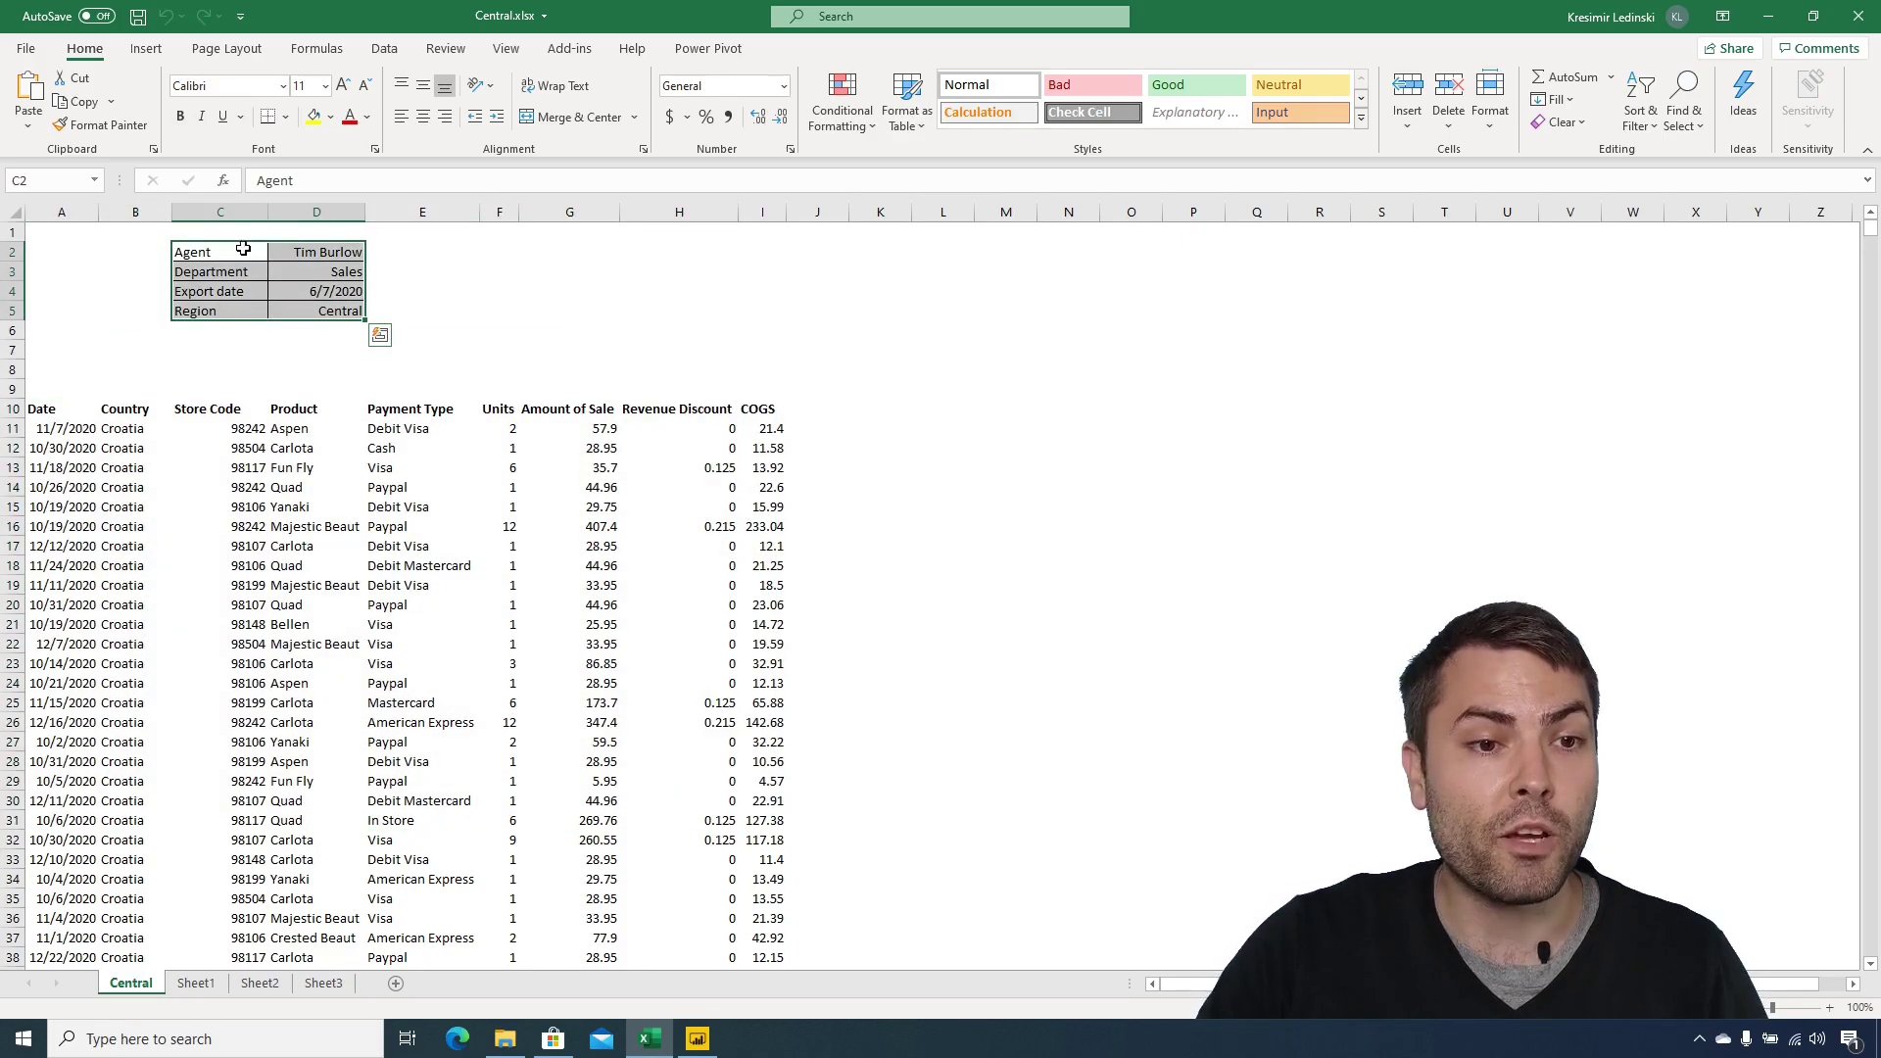
Indicate J10:M10 and column J as the place for the Agent, Department, Export date and Region columns.
{"action": "left_click", "coordinate": [831, 411]}
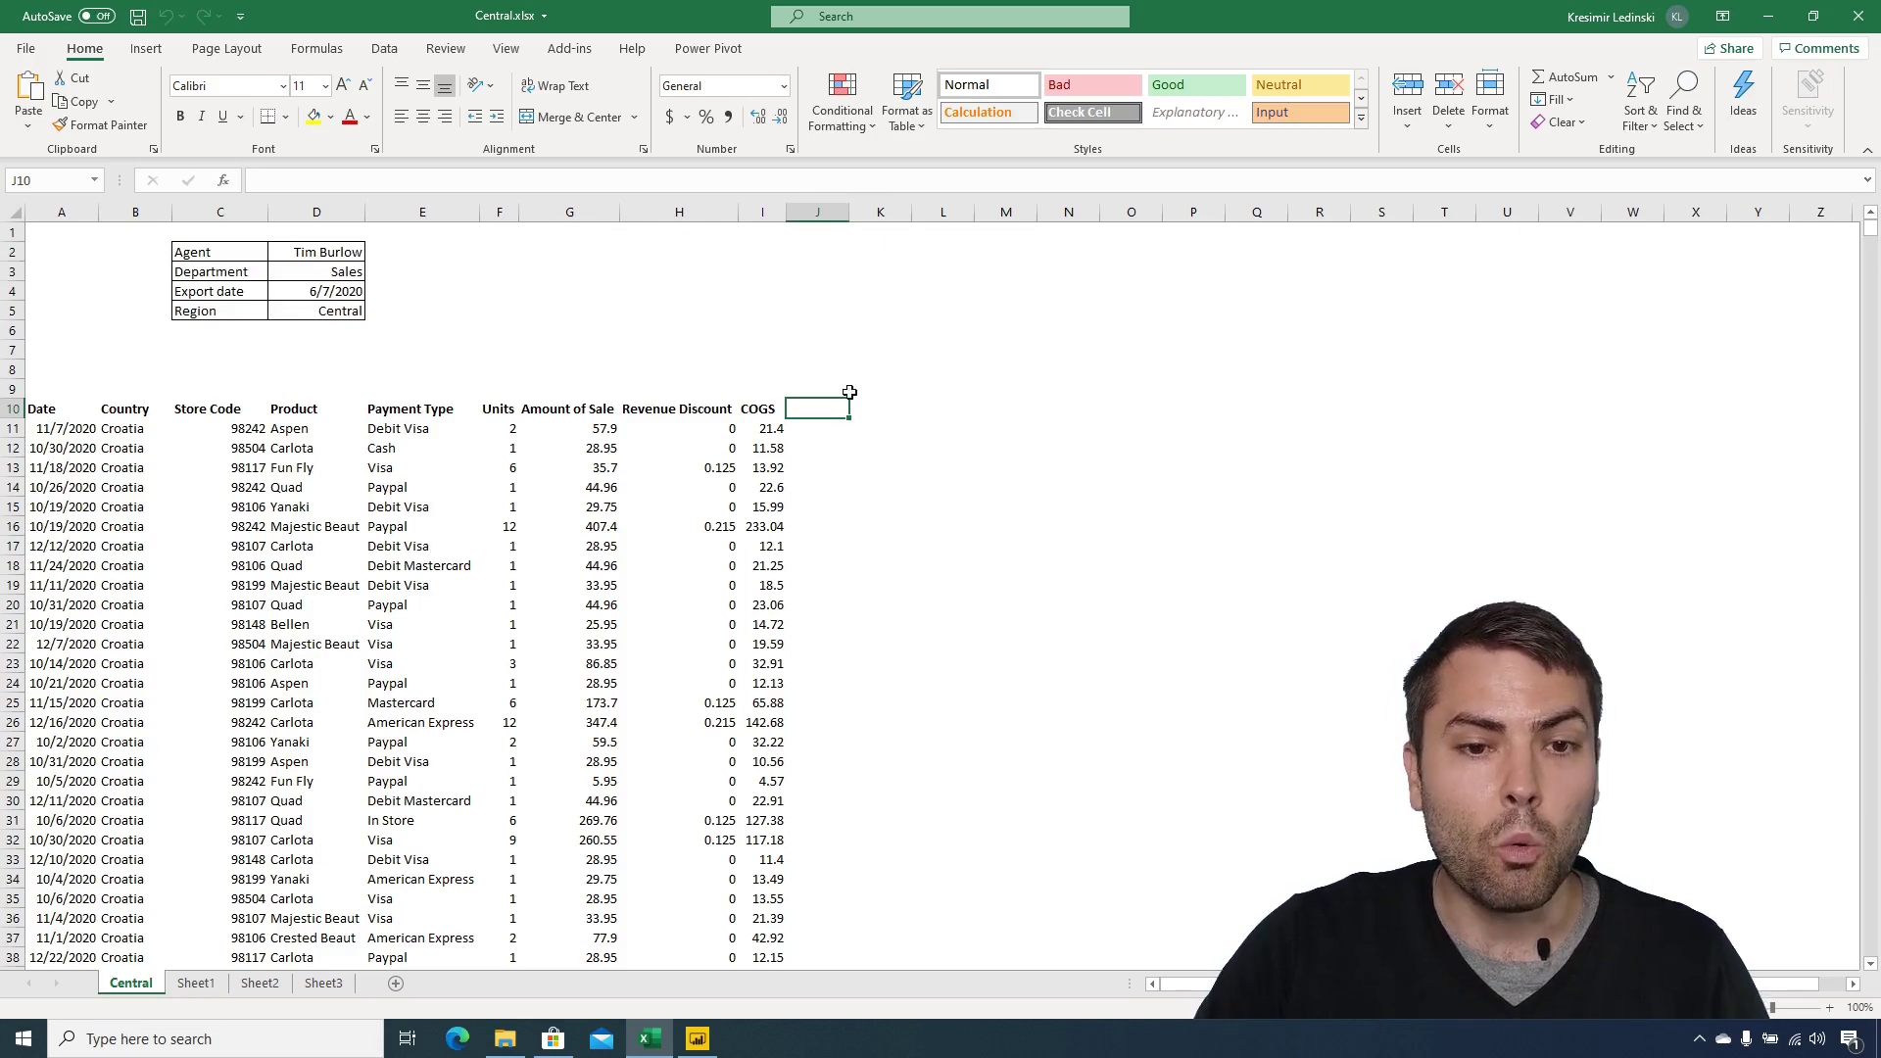
{"action": "left_click_drag", "start_coordinate": [806, 410], "coordinate": [997, 410]}
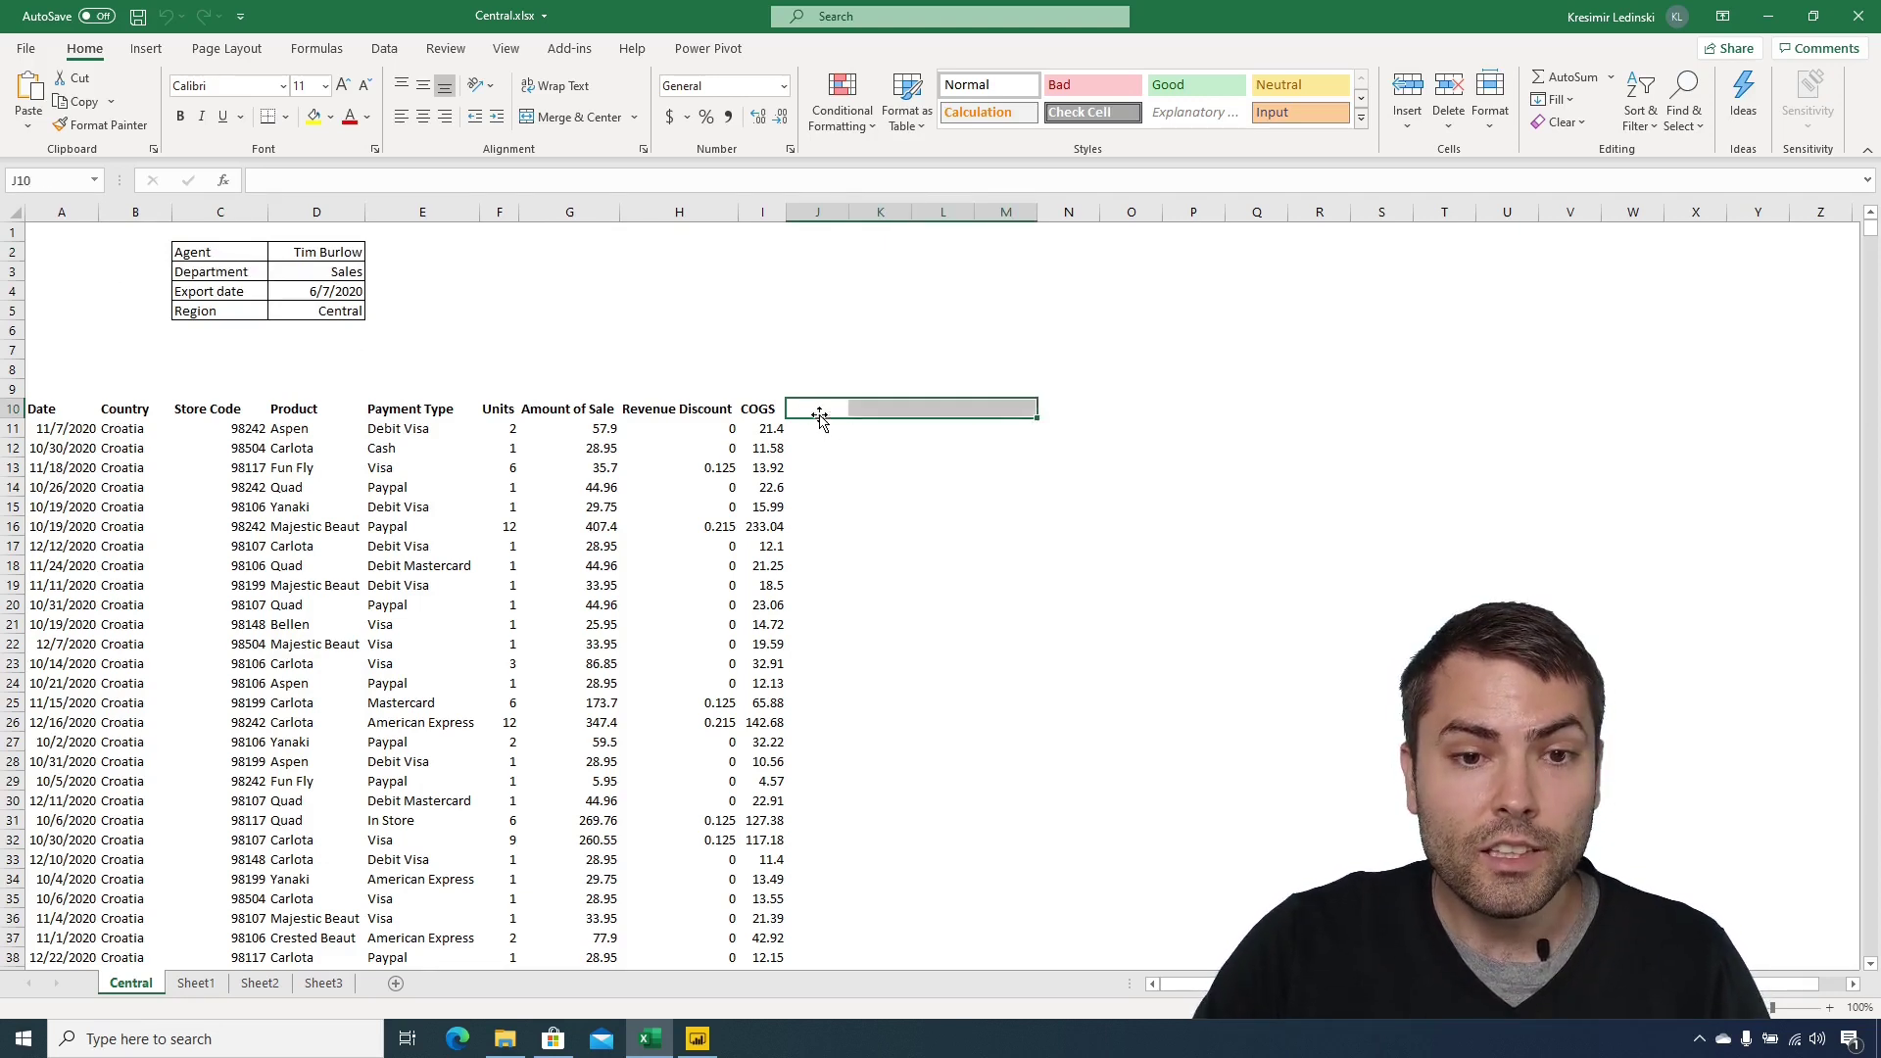
{"action": "left_click_drag", "start_coordinate": [815, 424], "coordinate": [819, 866]}
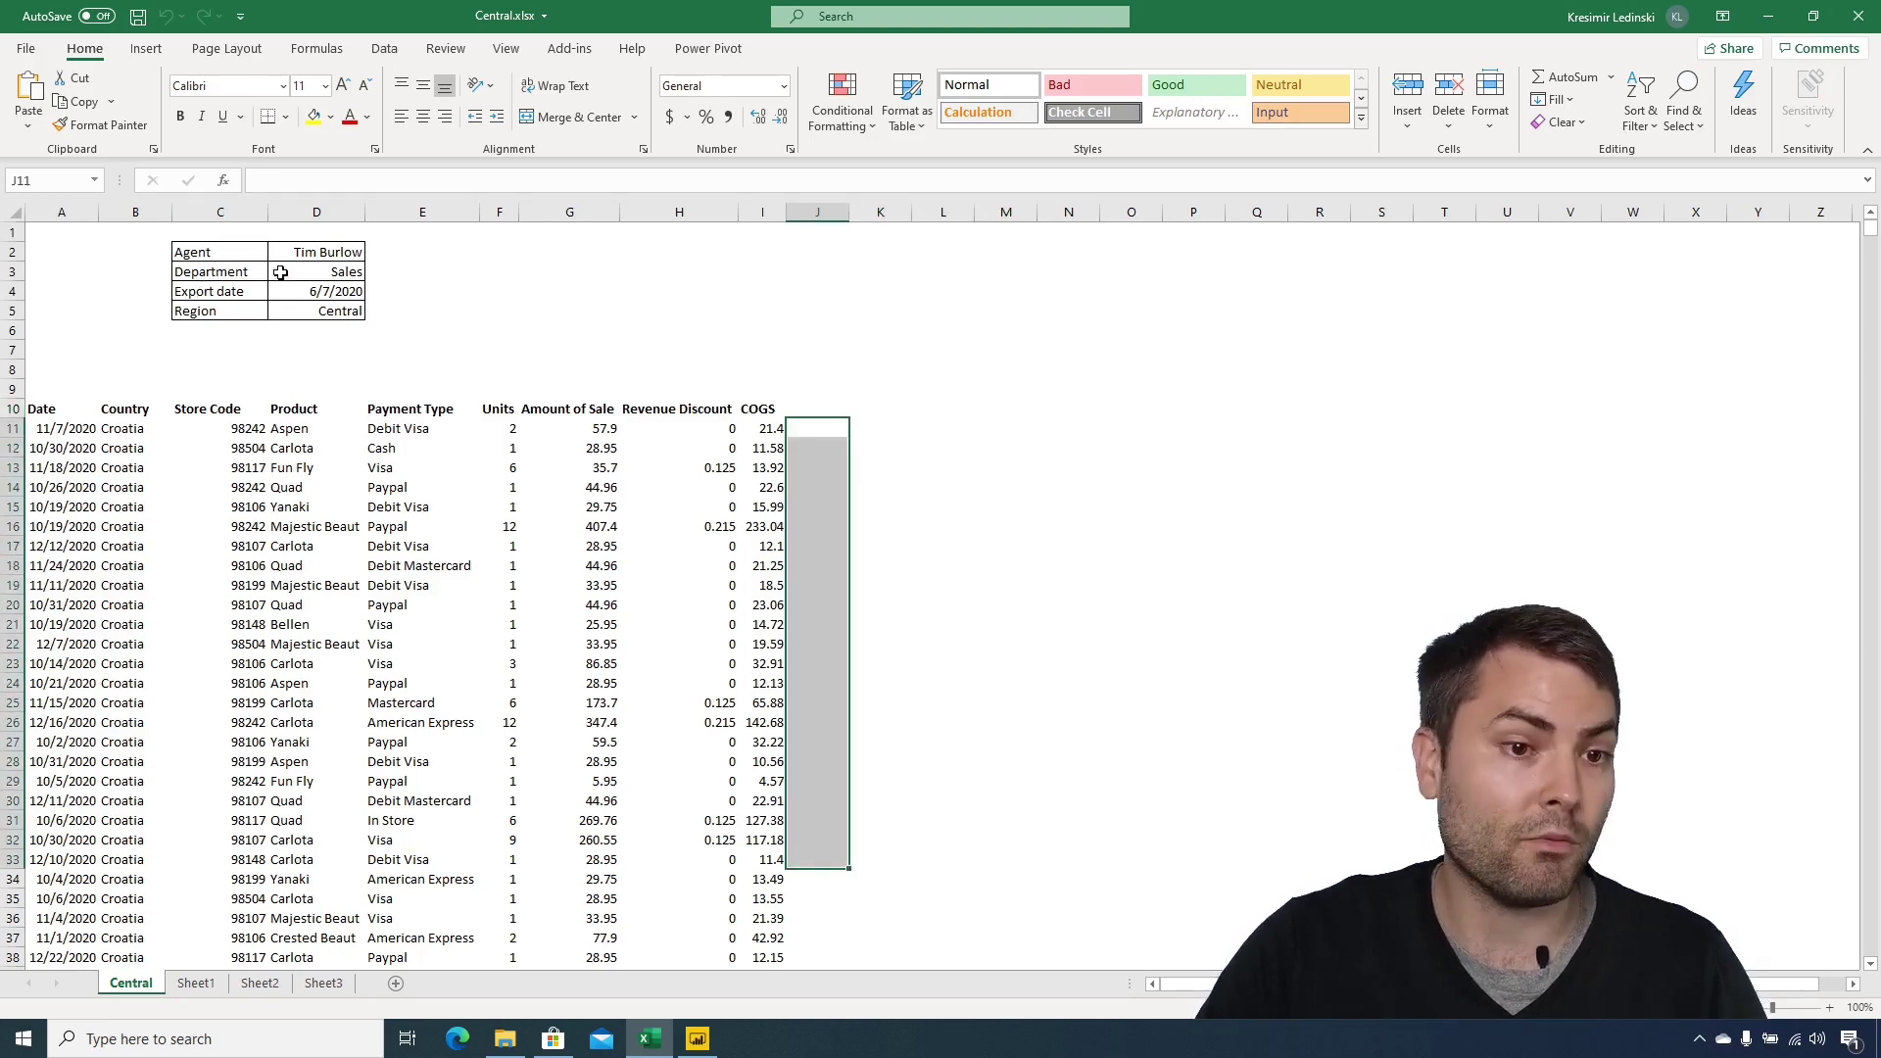
{"action": "left_click", "coordinate": [206, 272]}
{"action": "left_click", "coordinate": [200, 292]}
{"action": "left_click", "coordinate": [199, 309]}
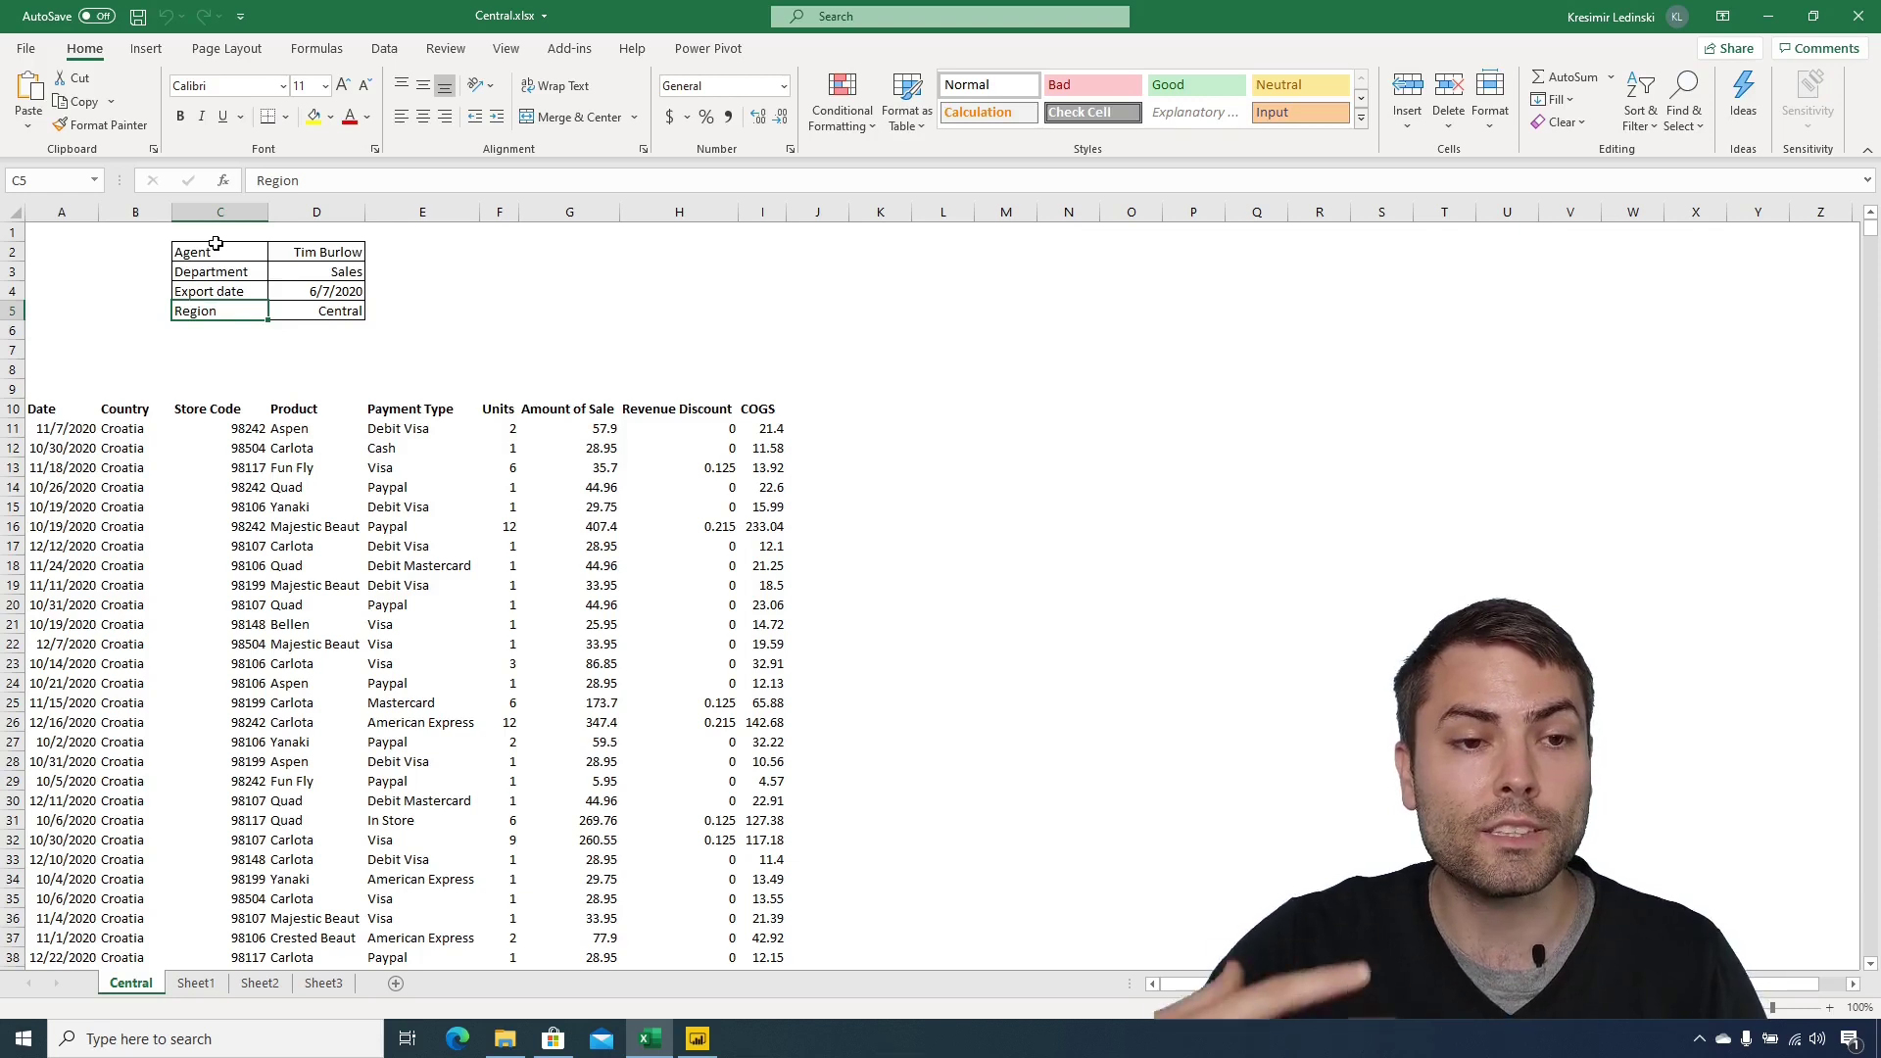
{"action": "left_click_drag", "start_coordinate": [231, 251], "coordinate": [355, 311]}
{"action": "left_click_drag", "start_coordinate": [795, 408], "coordinate": [1165, 777]}
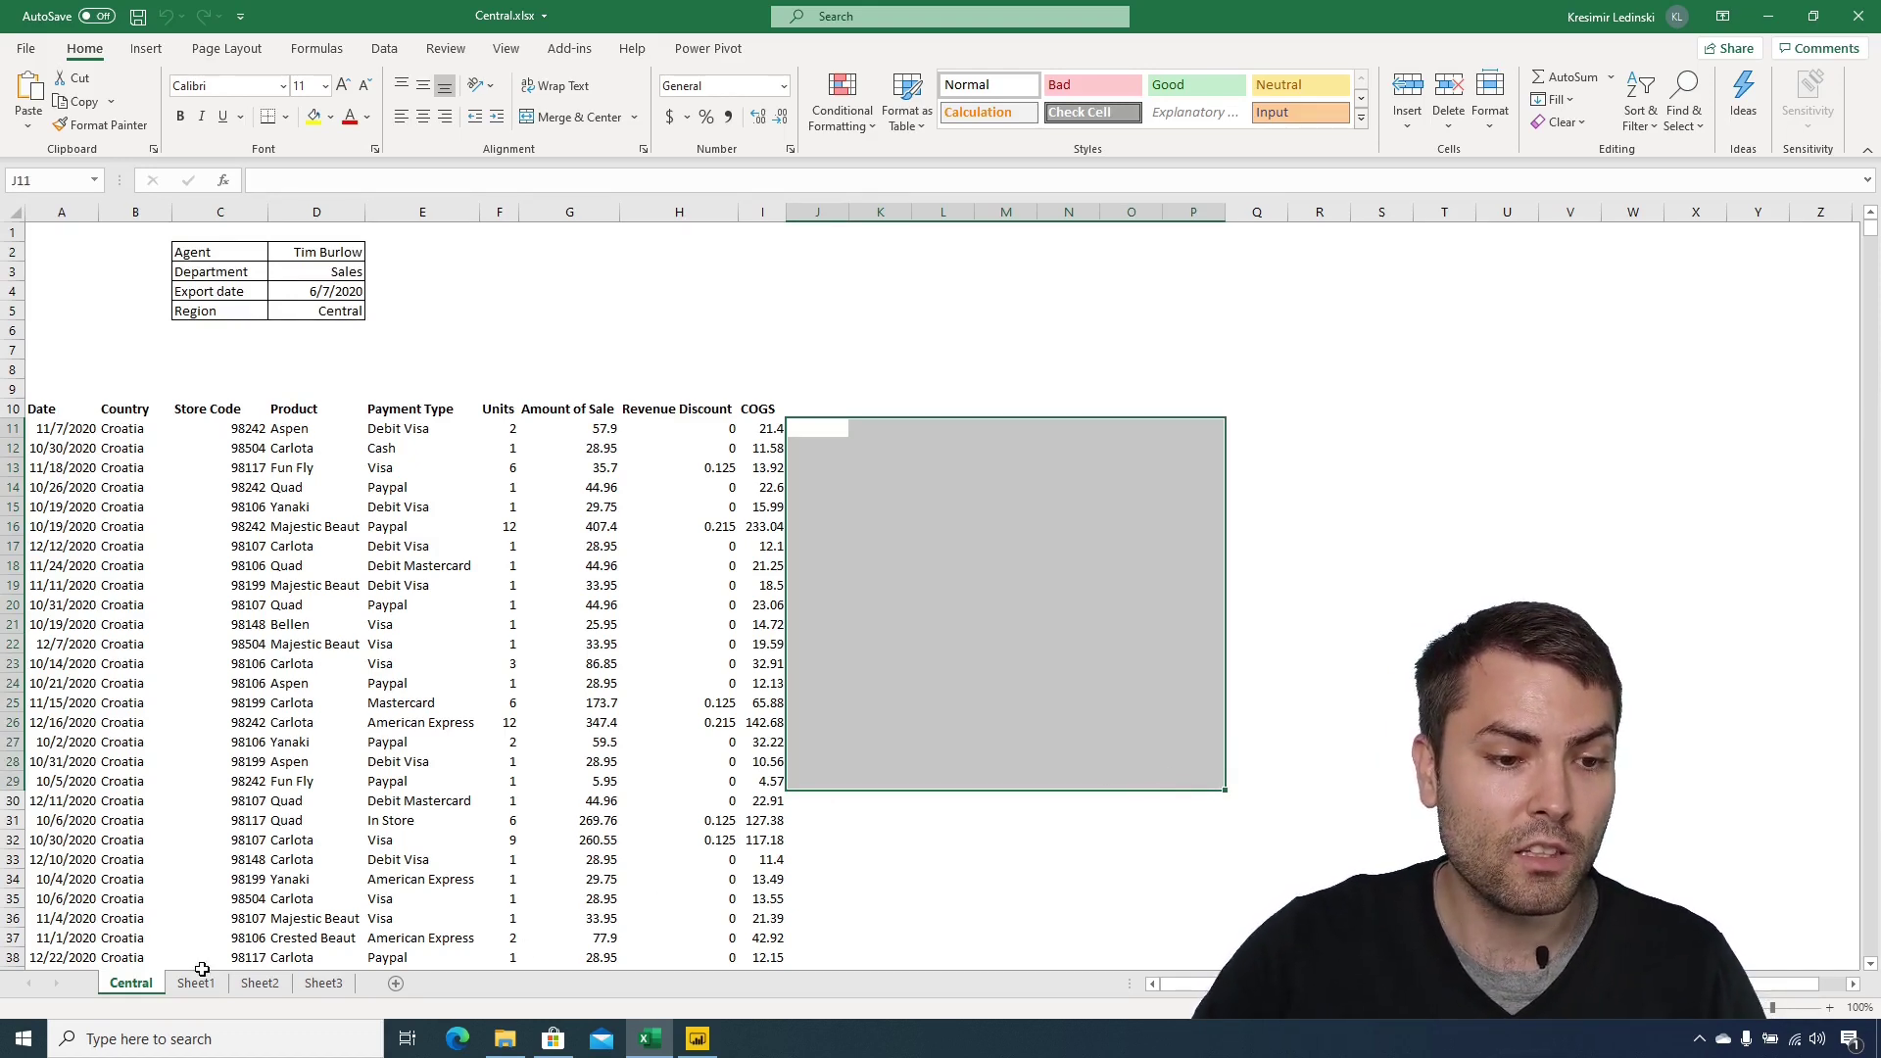
{"action": "left_click", "coordinate": [192, 353]}
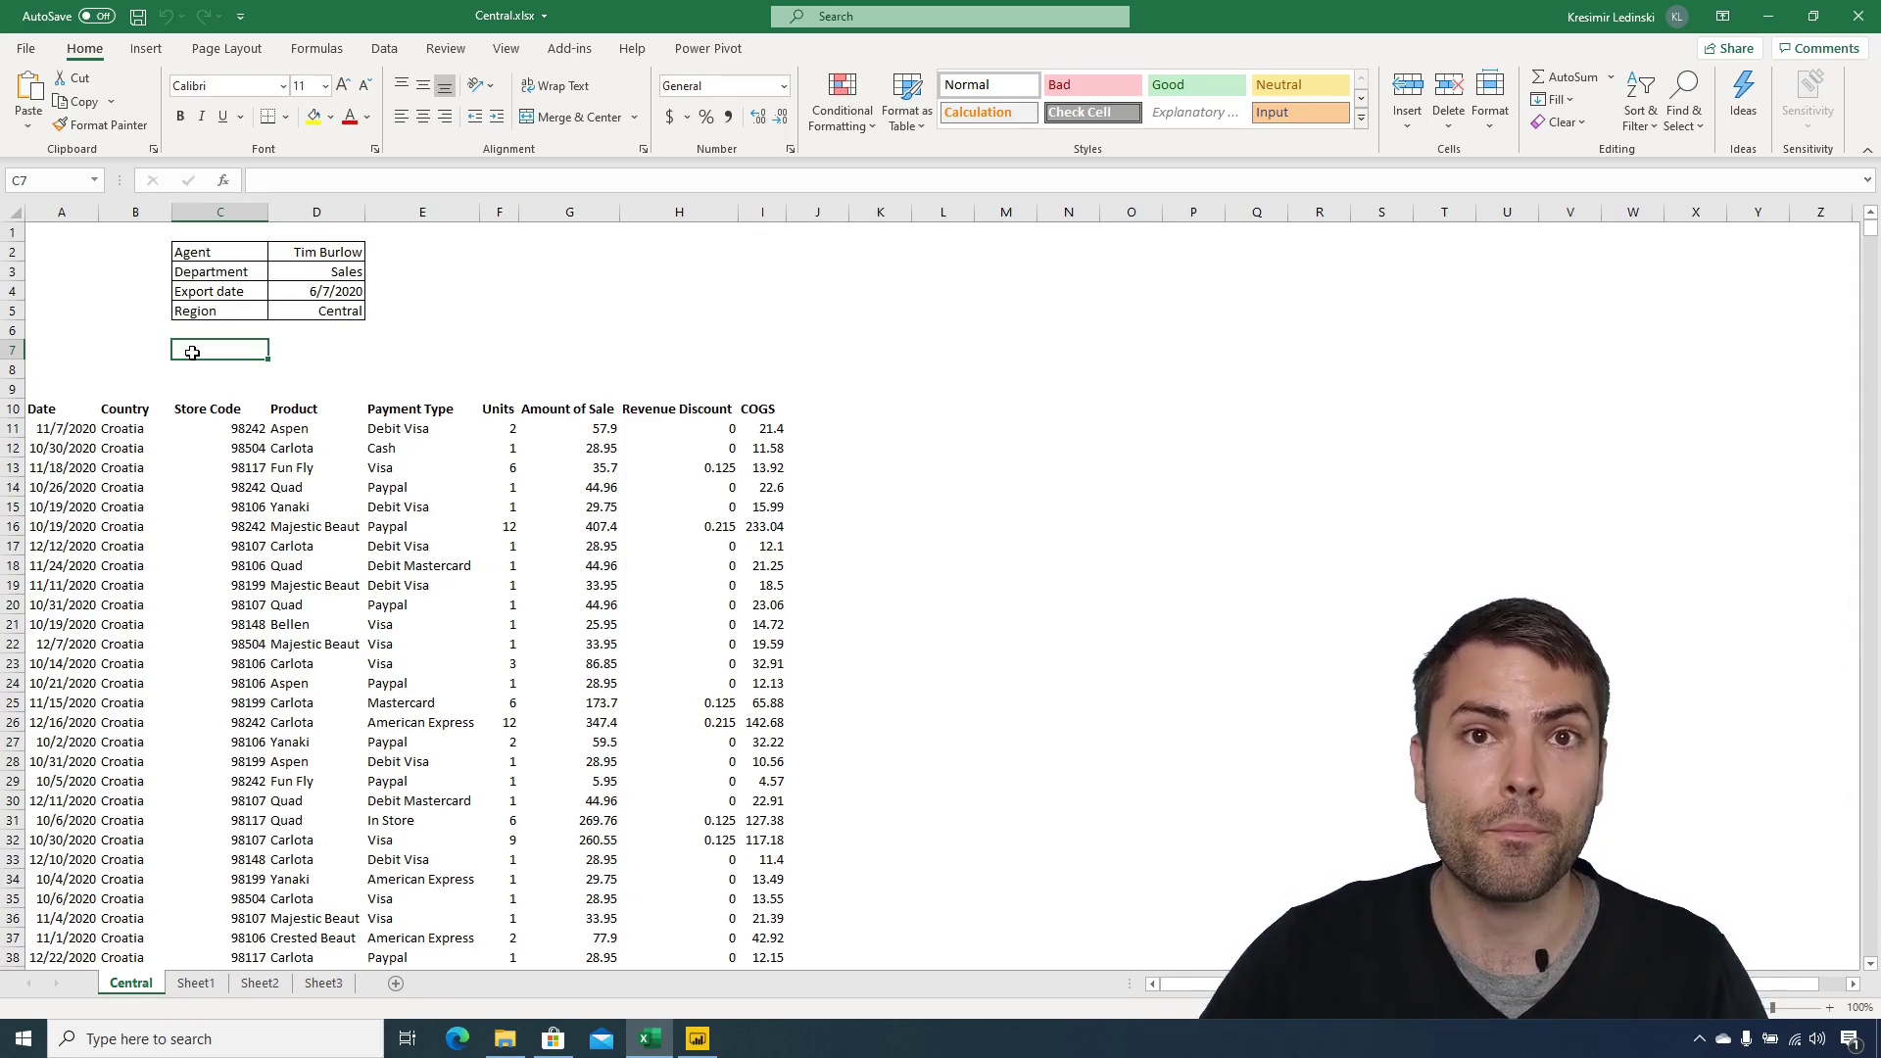
Import the Central sheet of Central.xlsx through the Excel connector and choose Transform Data.
{"action": "left_click", "coordinate": [696, 1038]}
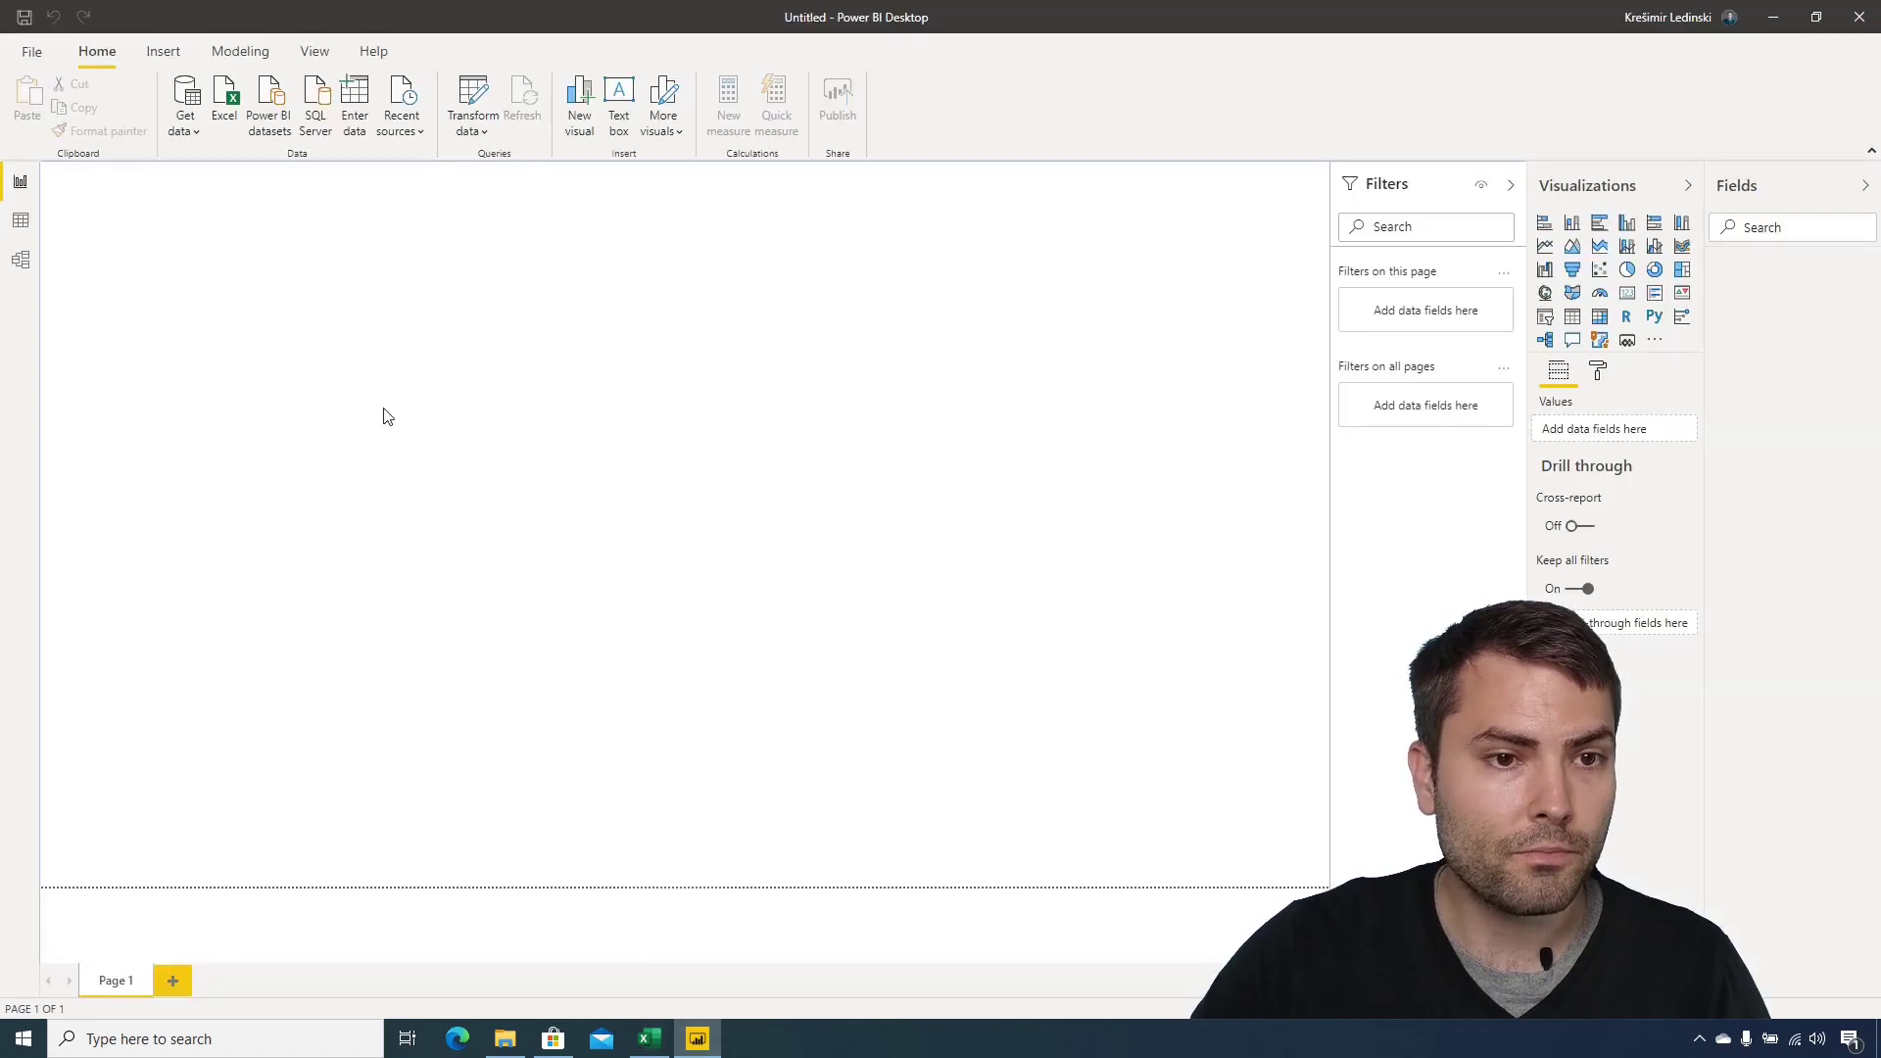
{"action": "left_click", "coordinate": [228, 110]}
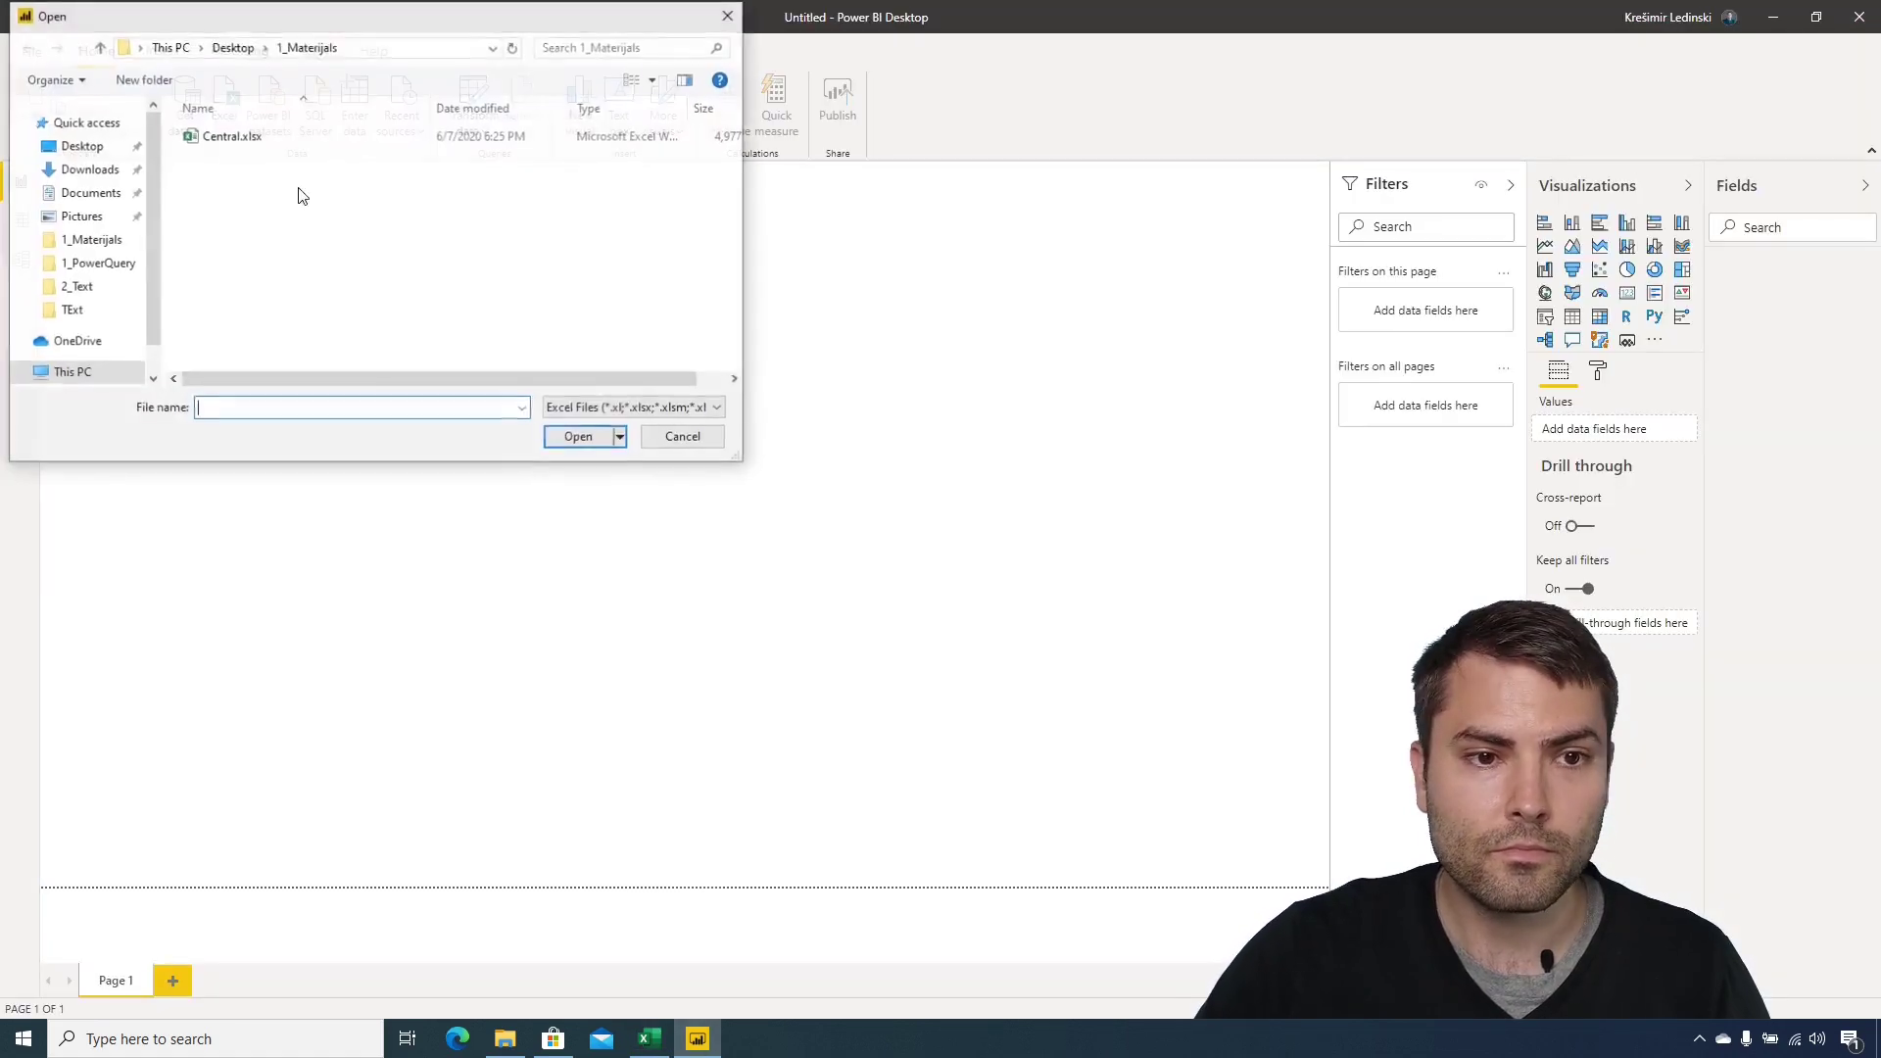
{"action": "left_click", "coordinate": [237, 135]}
{"action": "double_click", "coordinate": [238, 136]}
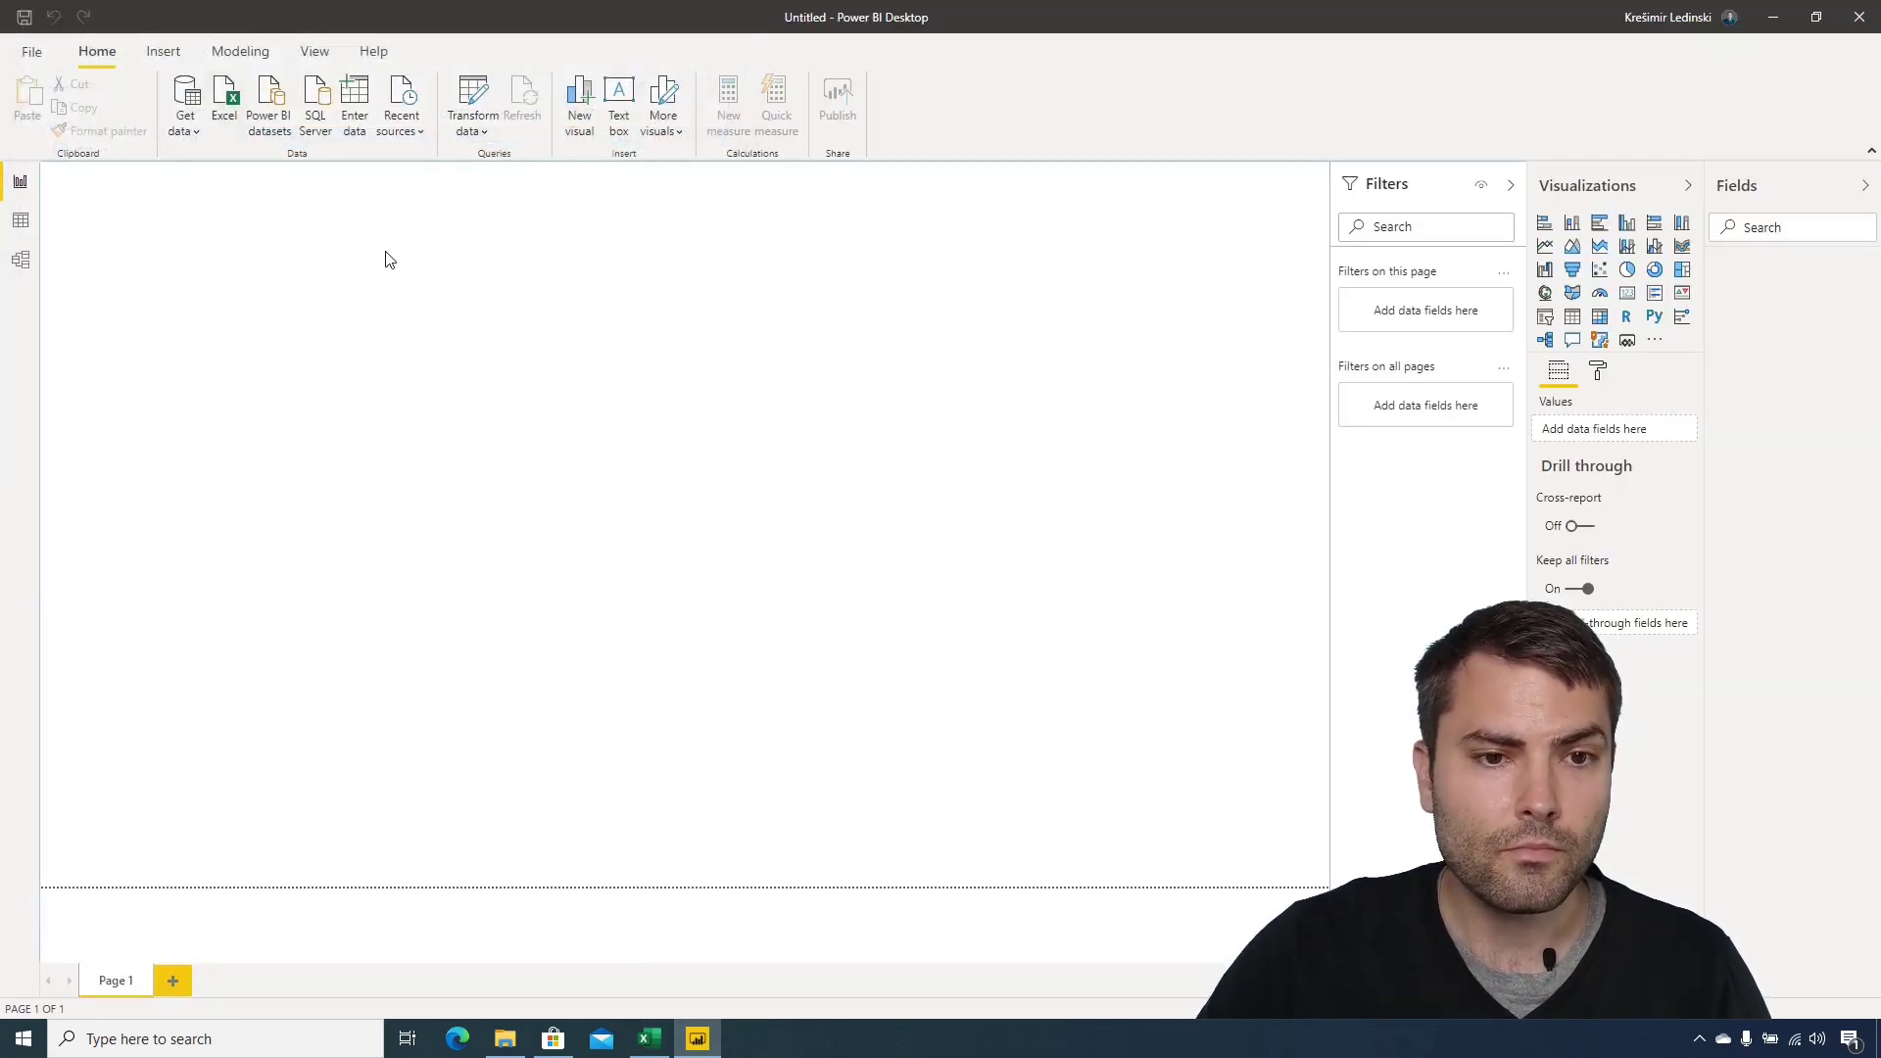
{"action": "left_click", "coordinate": [570, 353]}
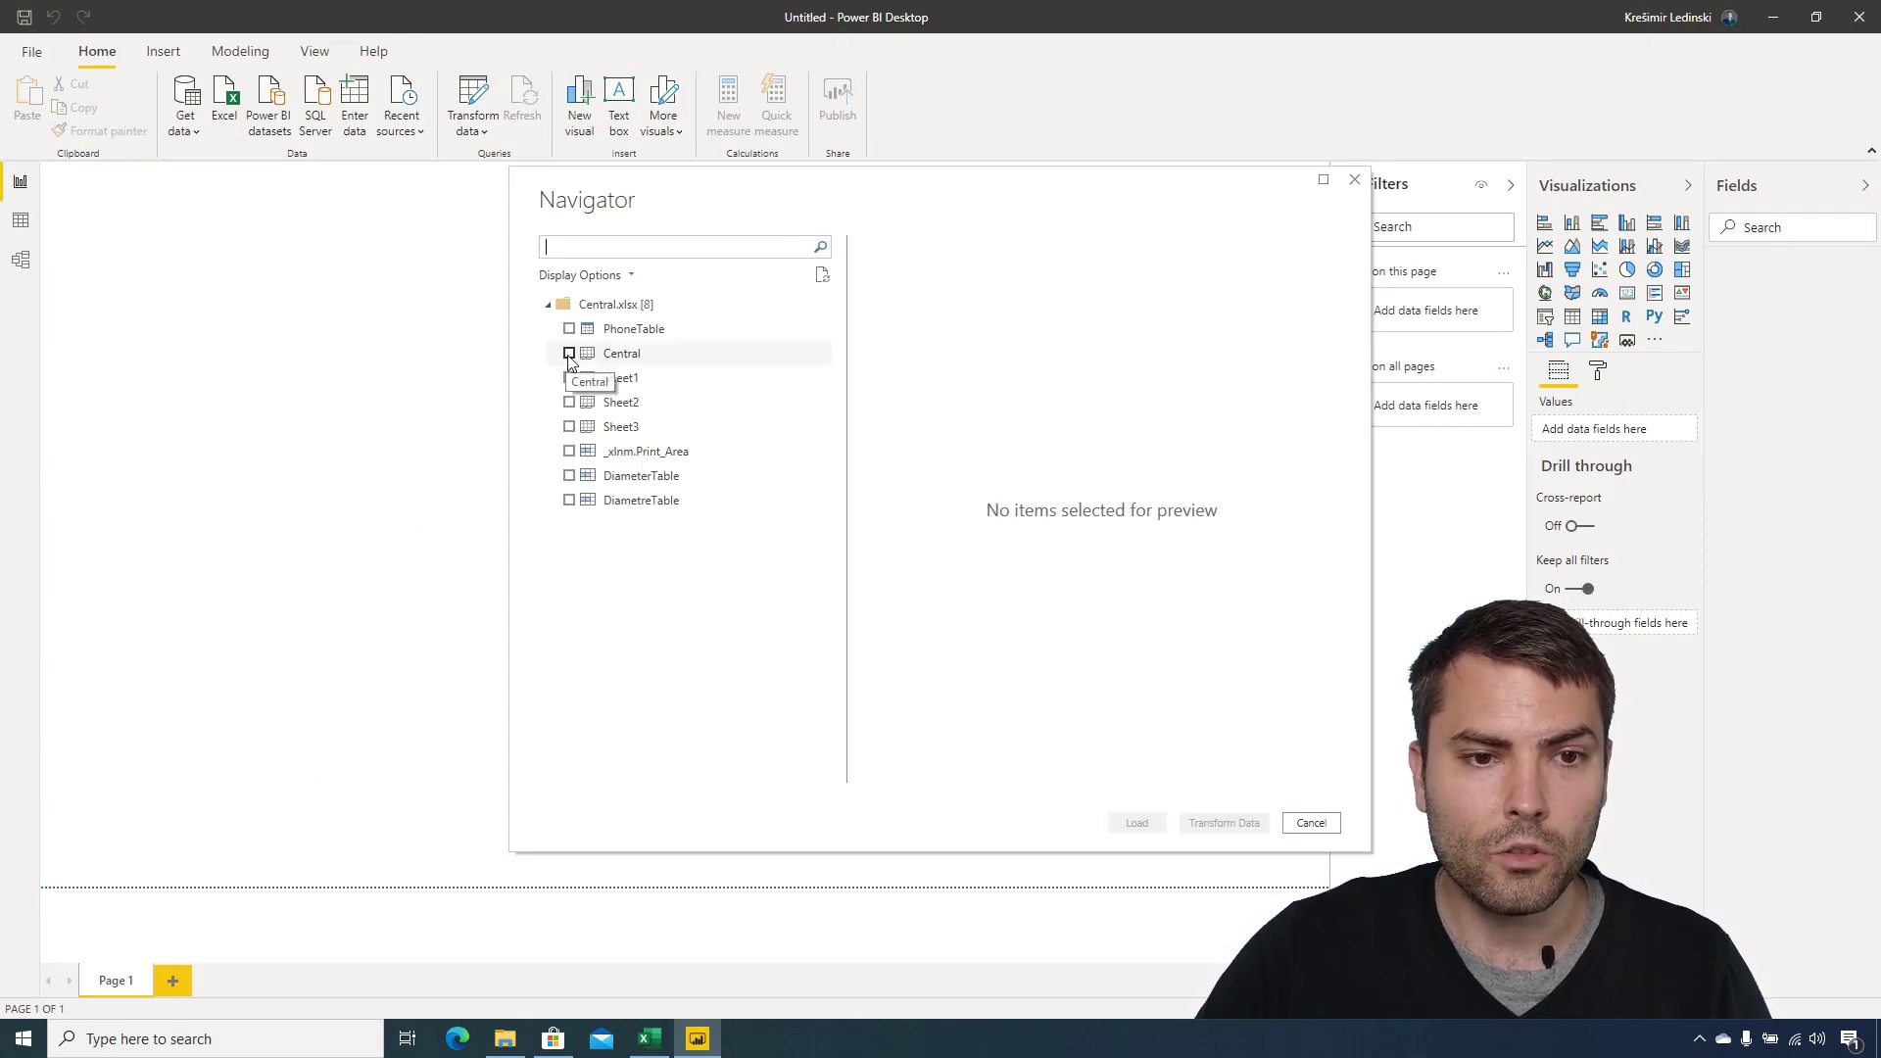
{"action": "left_click", "coordinate": [1234, 828]}
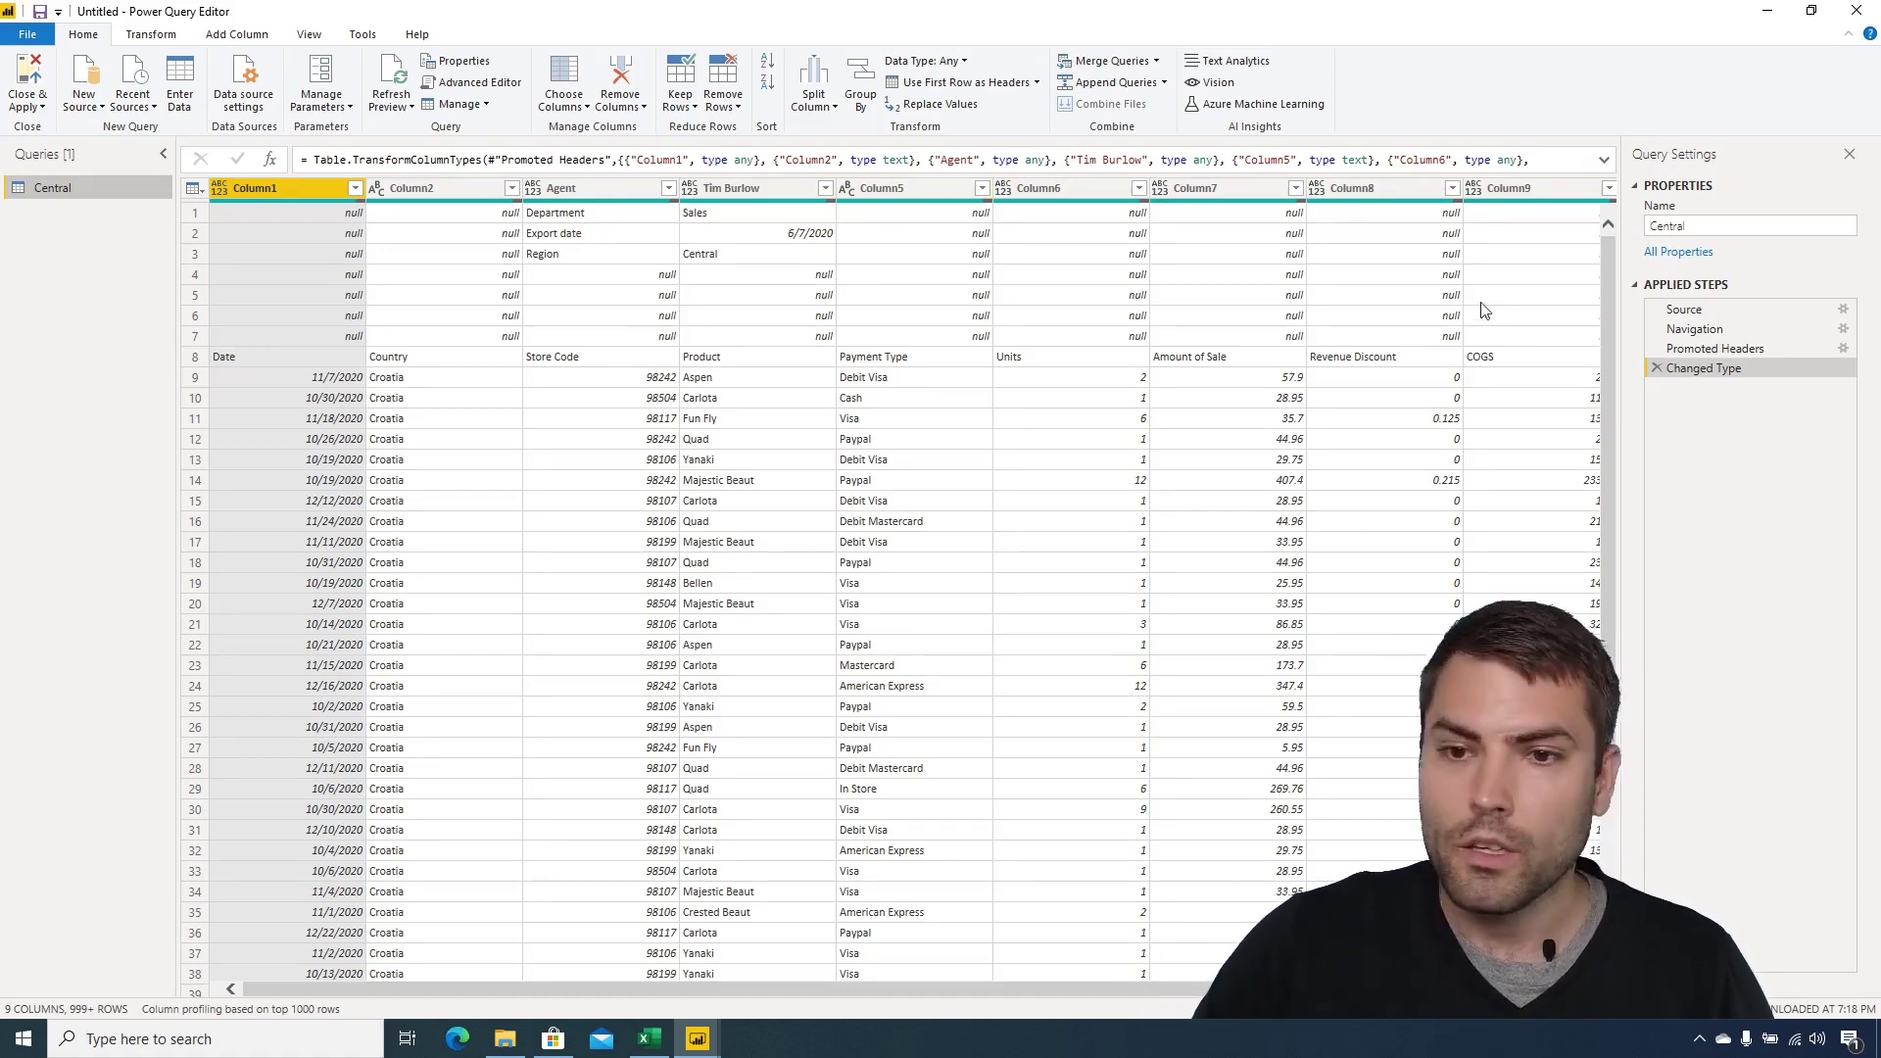
Delete the Changed Type and Promoted Headers steps, then select Column3 and Column4.
{"action": "left_click", "coordinate": [1657, 368]}
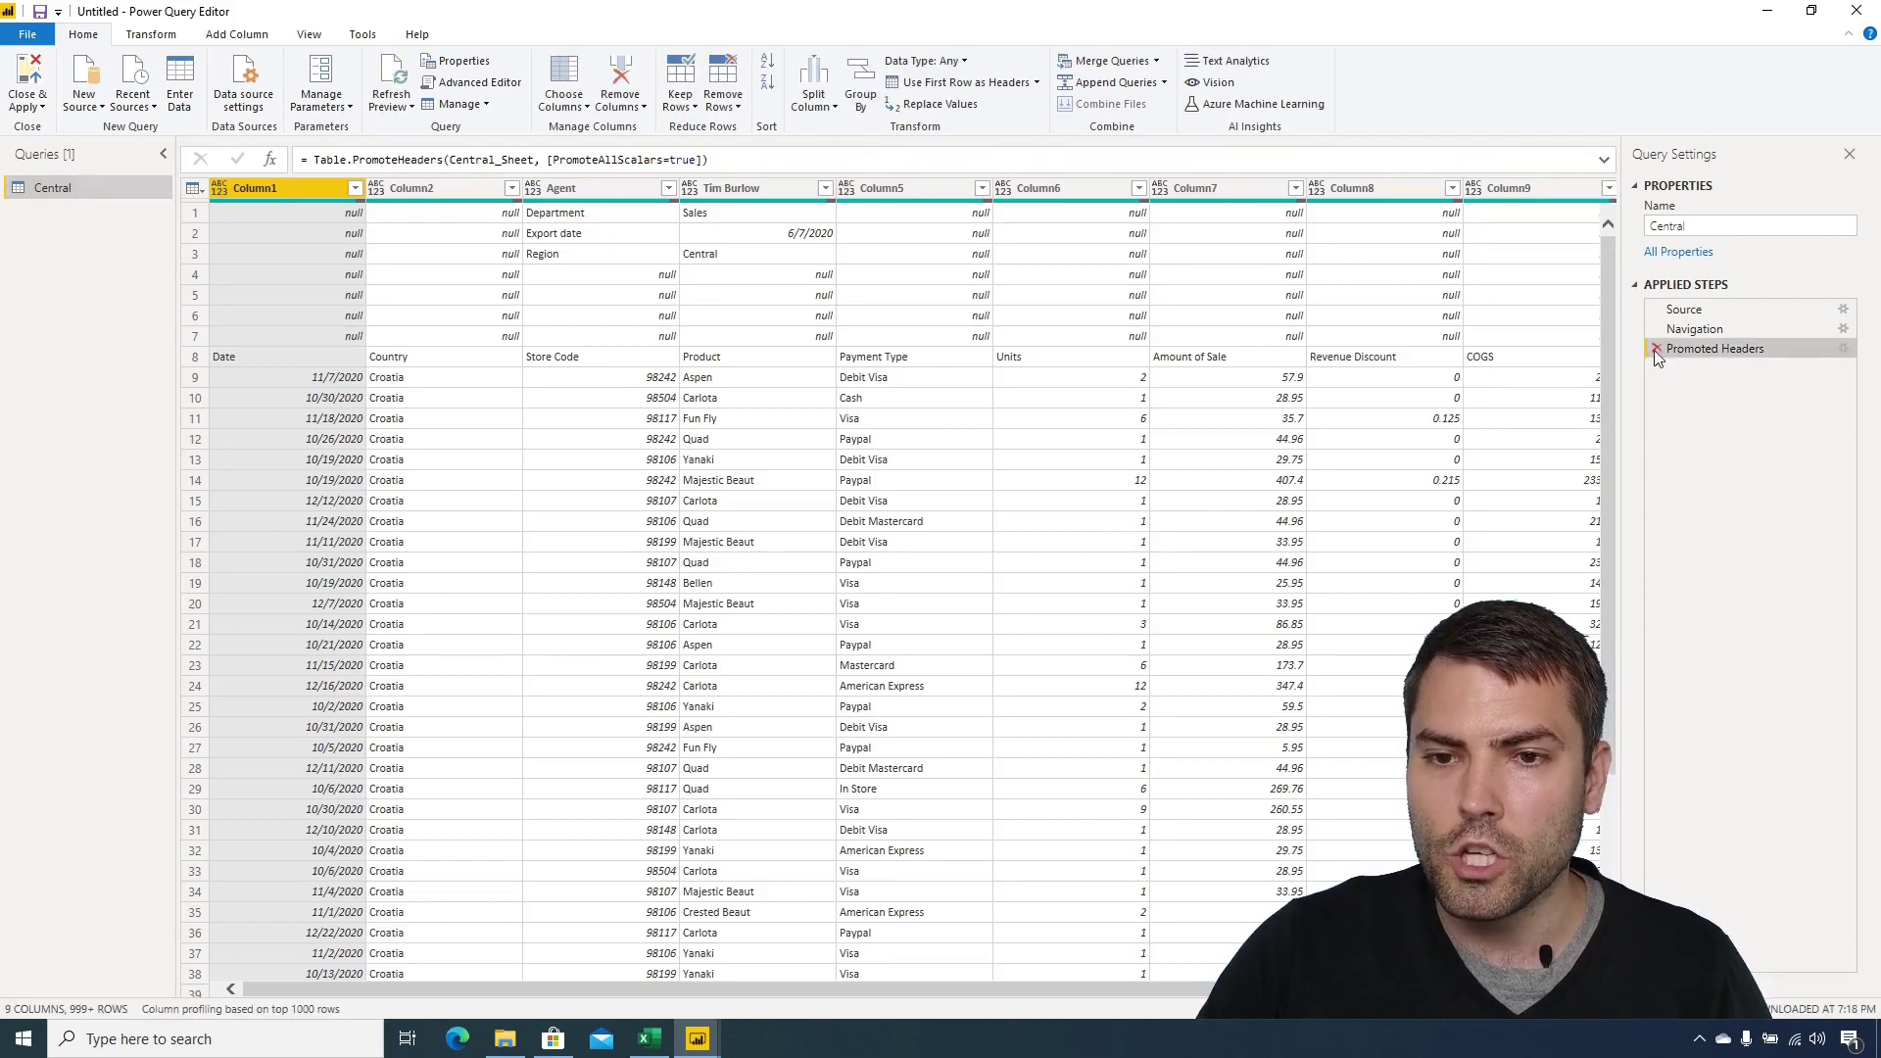
{"action": "left_click", "coordinate": [1656, 348]}
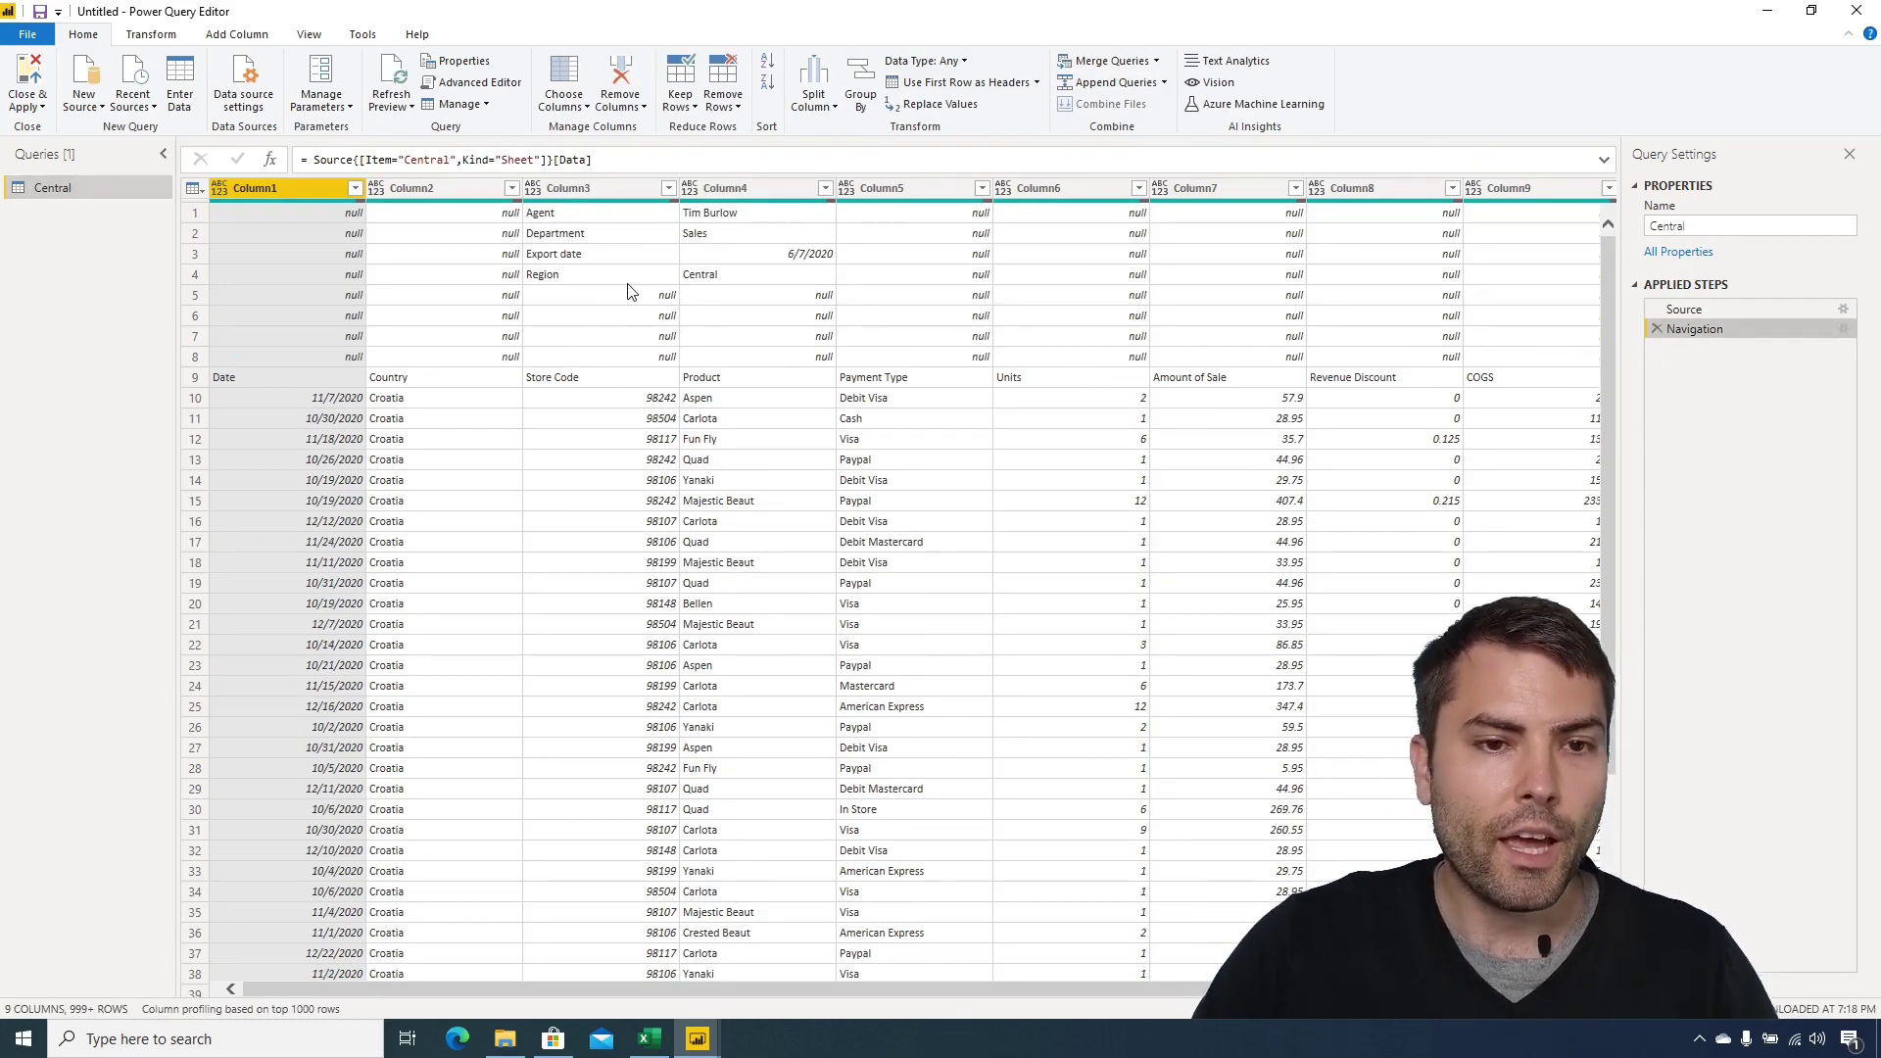
{"action": "left_click", "coordinate": [600, 188], "text": "ctrl"}
{"action": "left_click", "coordinate": [751, 188], "text": "ctrl"}
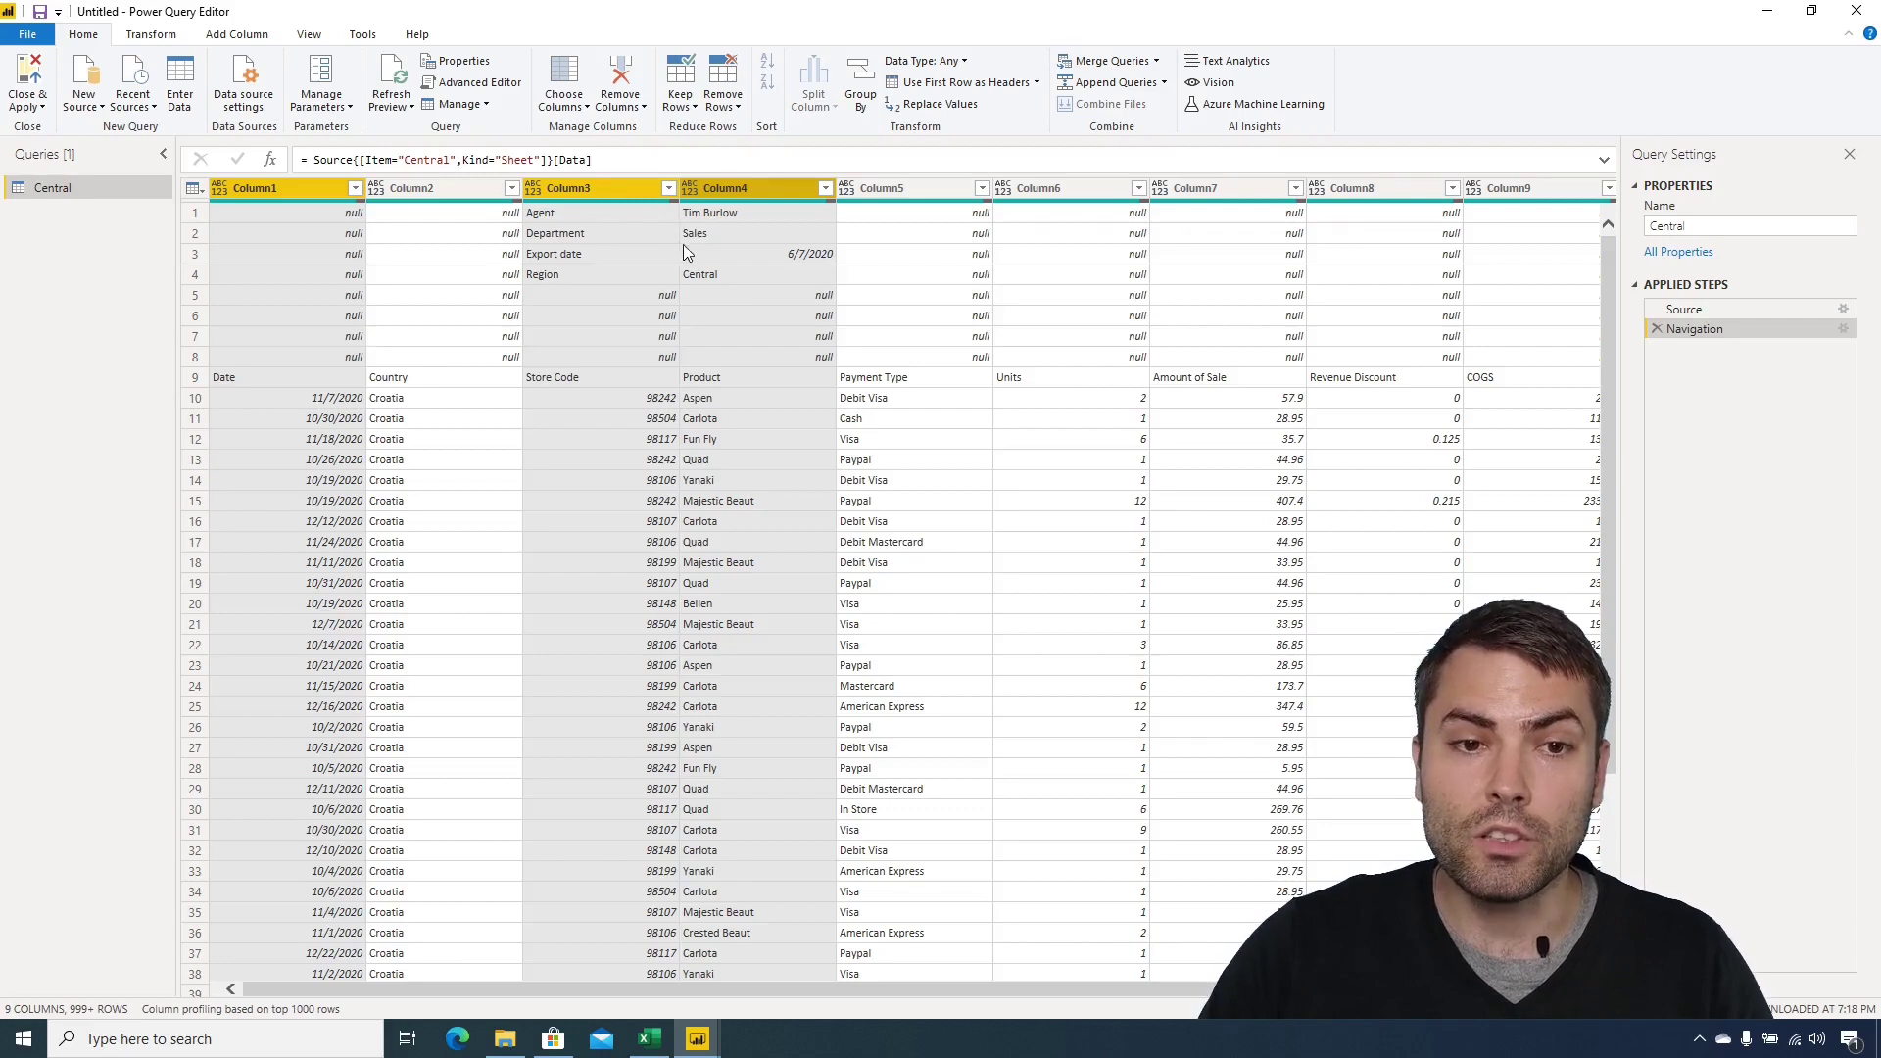
Remove all columns except Column3 and Column4, then check the Agent and Region cells.
{"action": "right_click", "coordinate": [585, 192]}
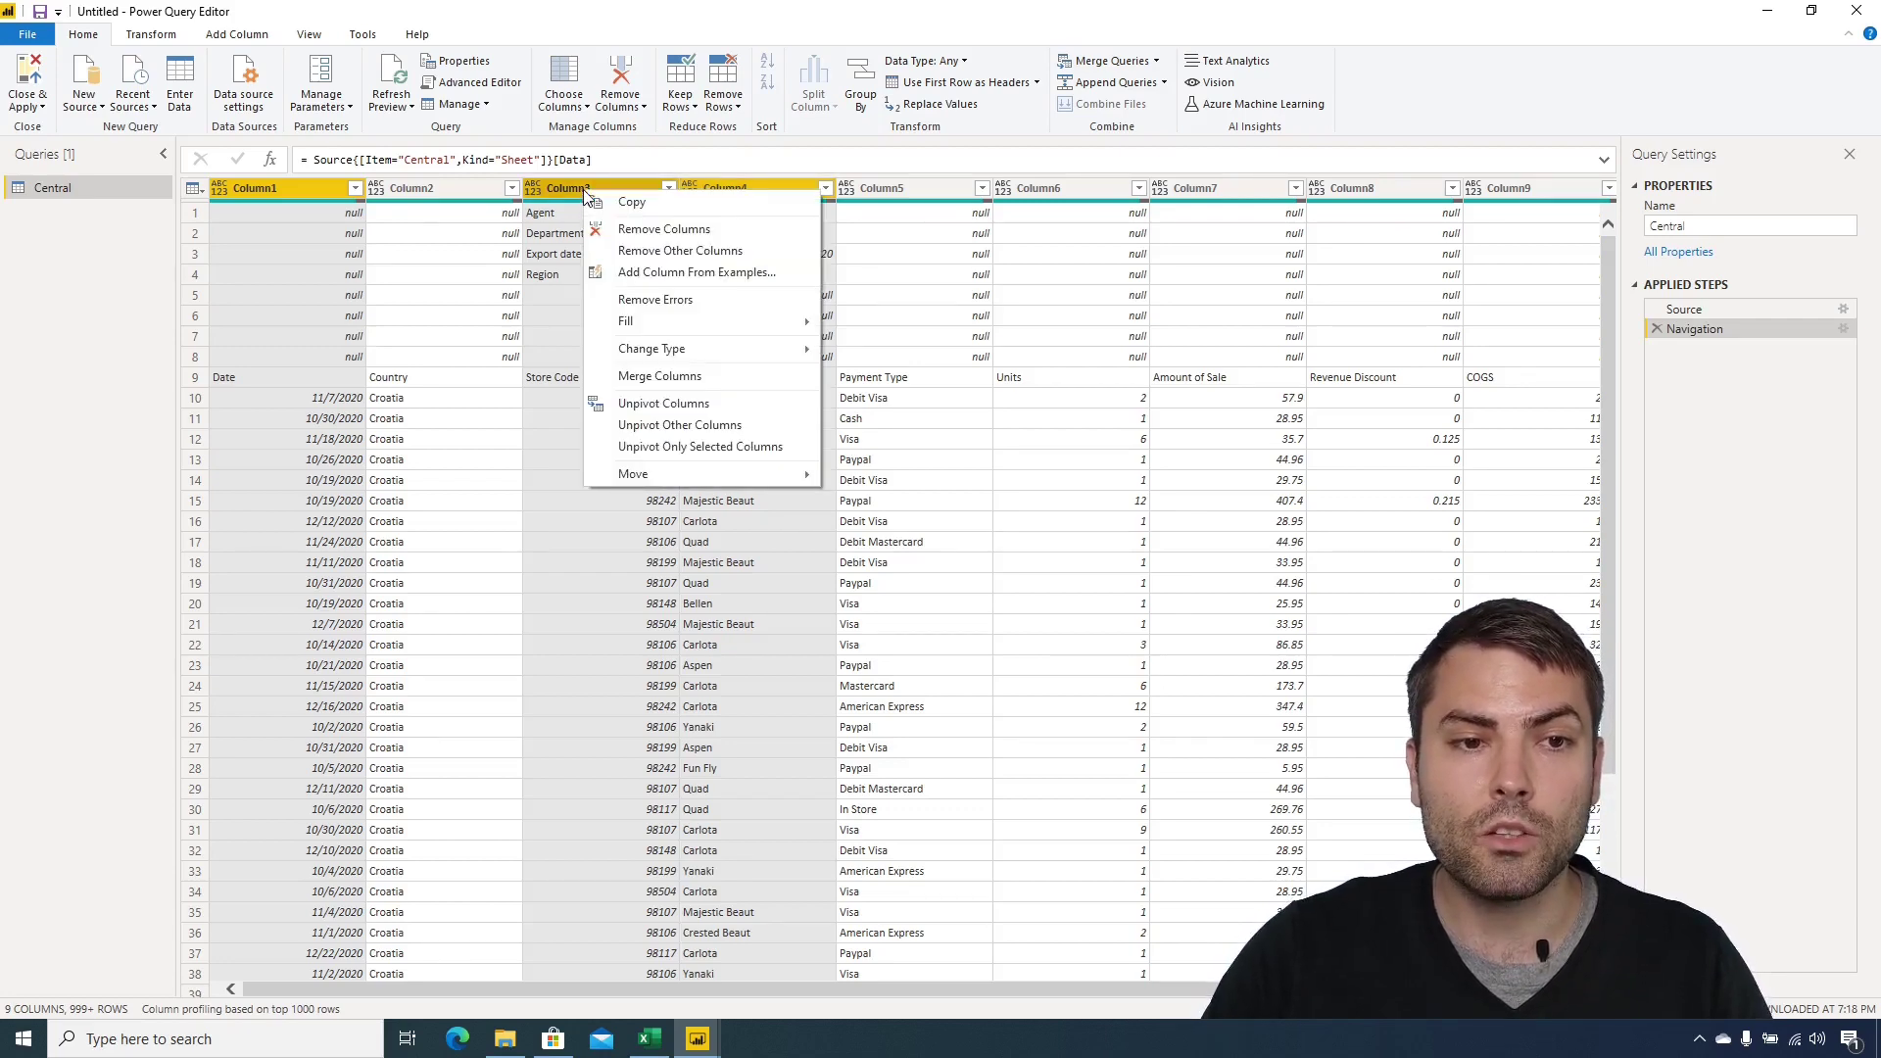
{"action": "left_click", "coordinate": [582, 190]}
{"action": "left_click", "coordinate": [731, 192], "text": "ctrl"}
{"action": "right_click", "coordinate": [731, 194]}
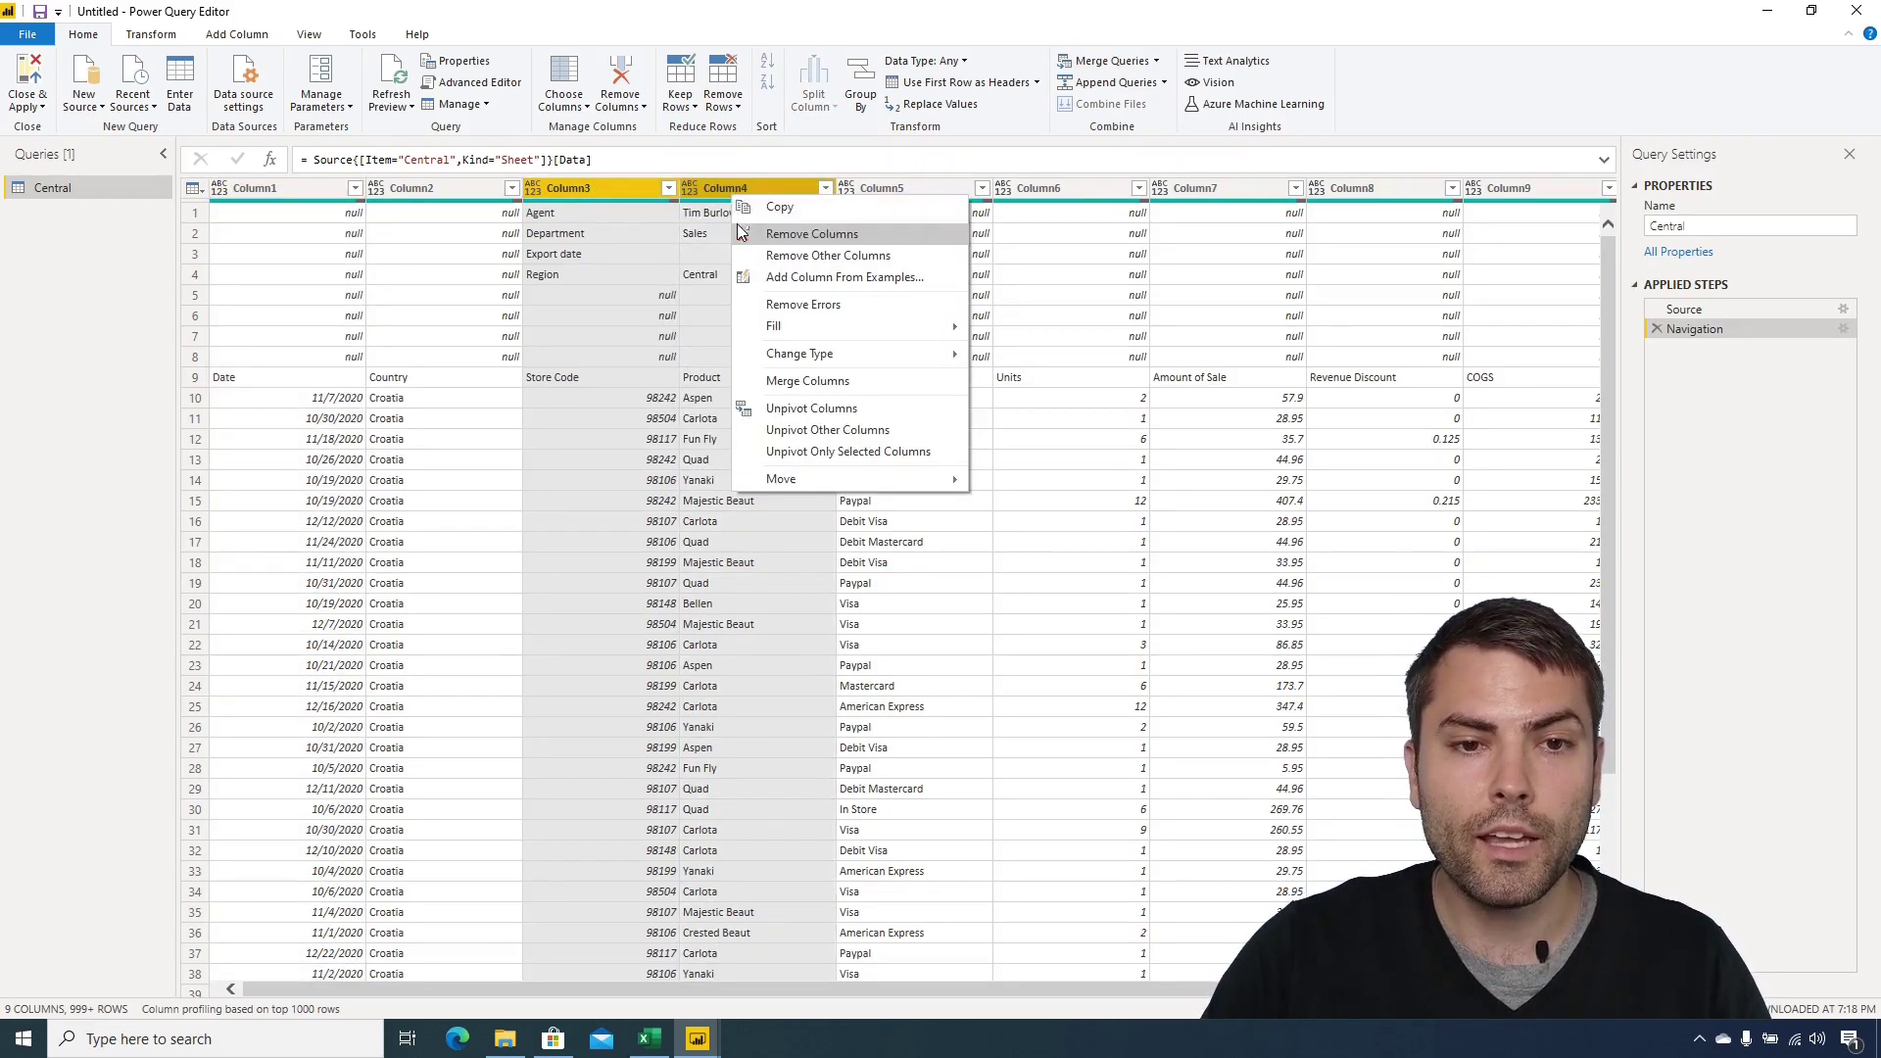
{"action": "left_click", "coordinate": [790, 257]}
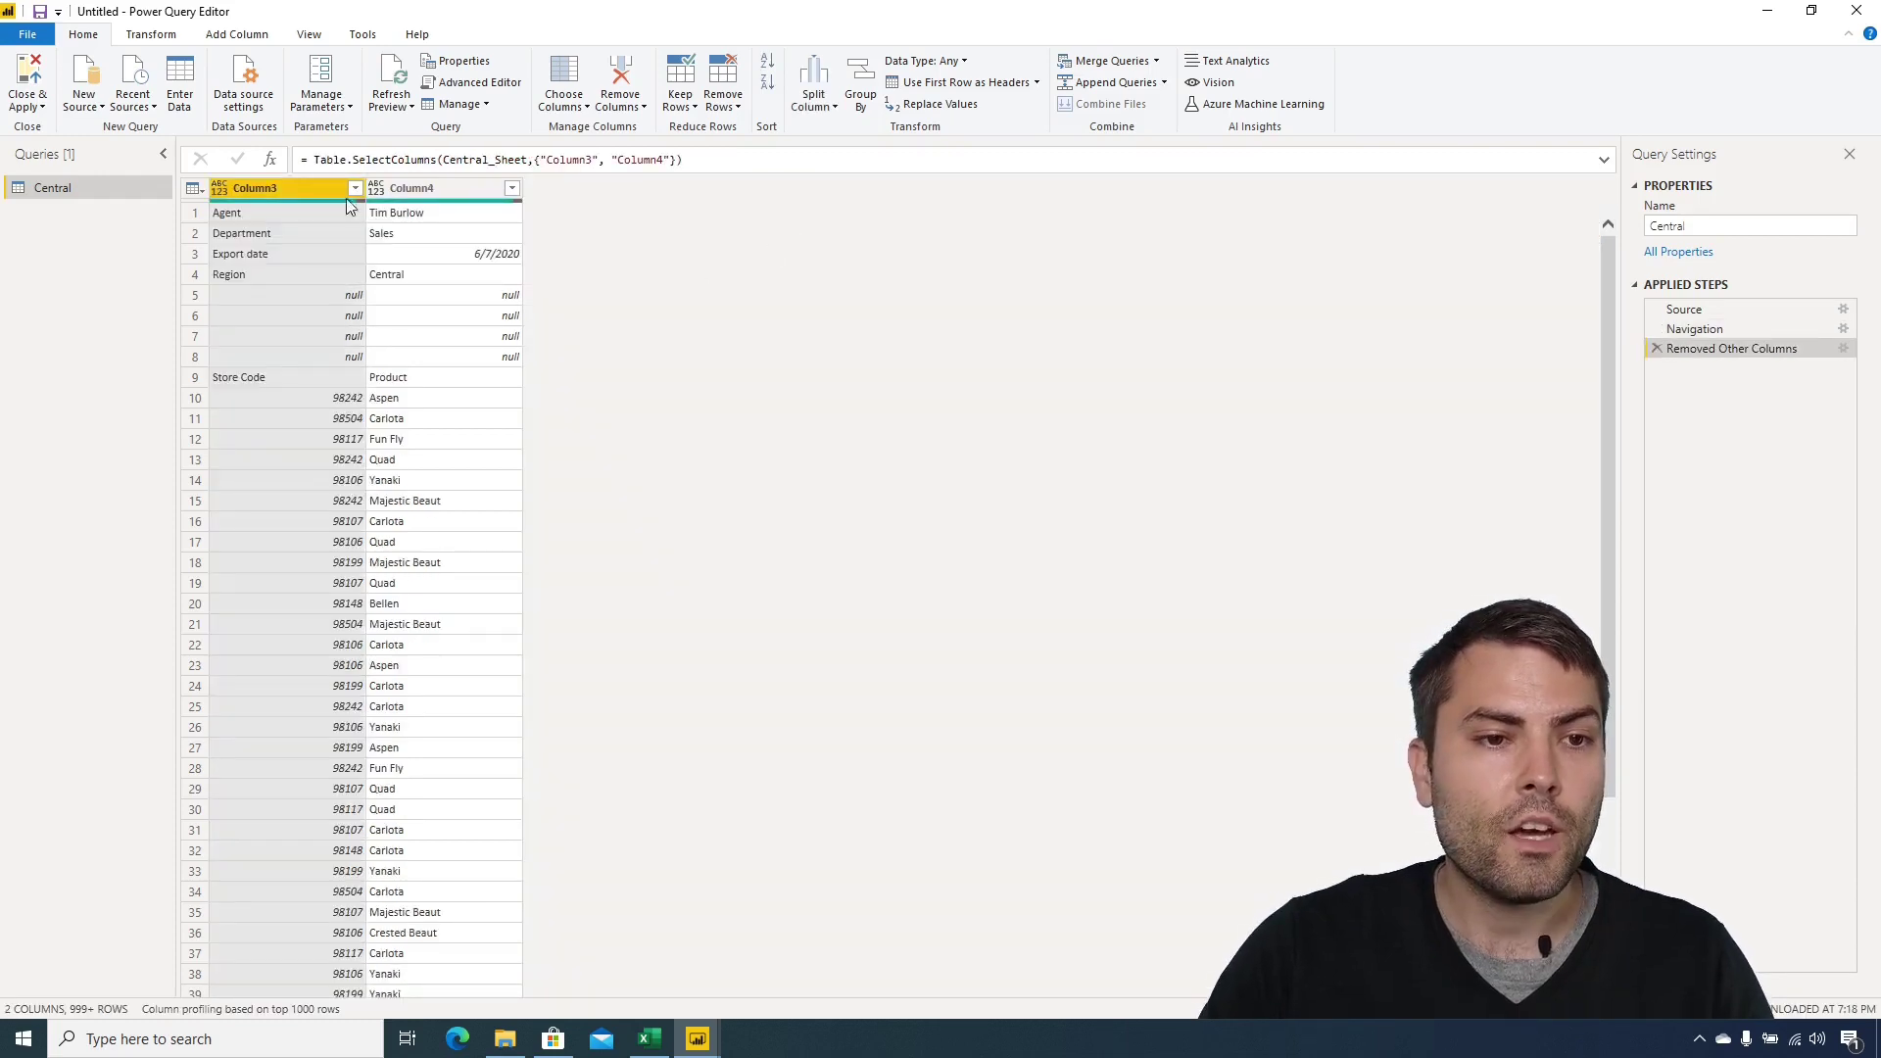
{"action": "left_click", "coordinate": [282, 217]}
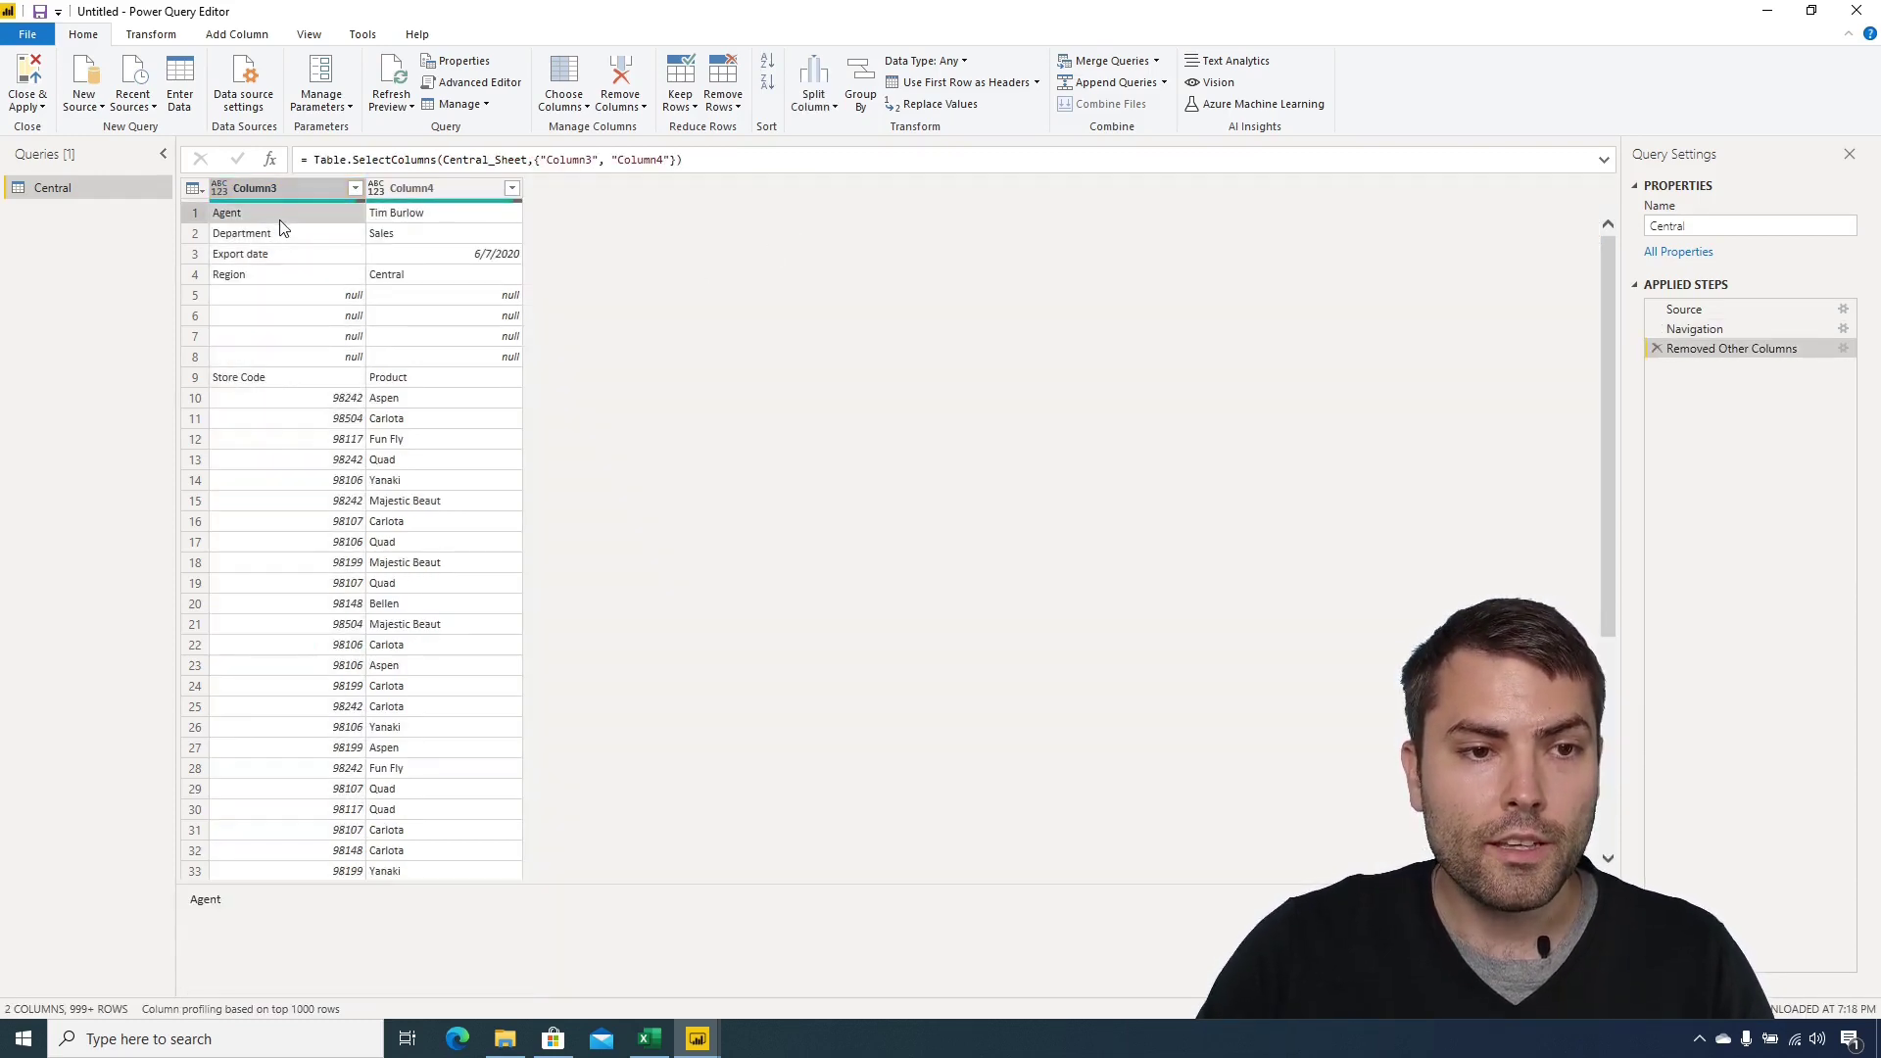
{"action": "left_click", "coordinate": [260, 276]}
{"action": "left_click", "coordinate": [264, 218]}
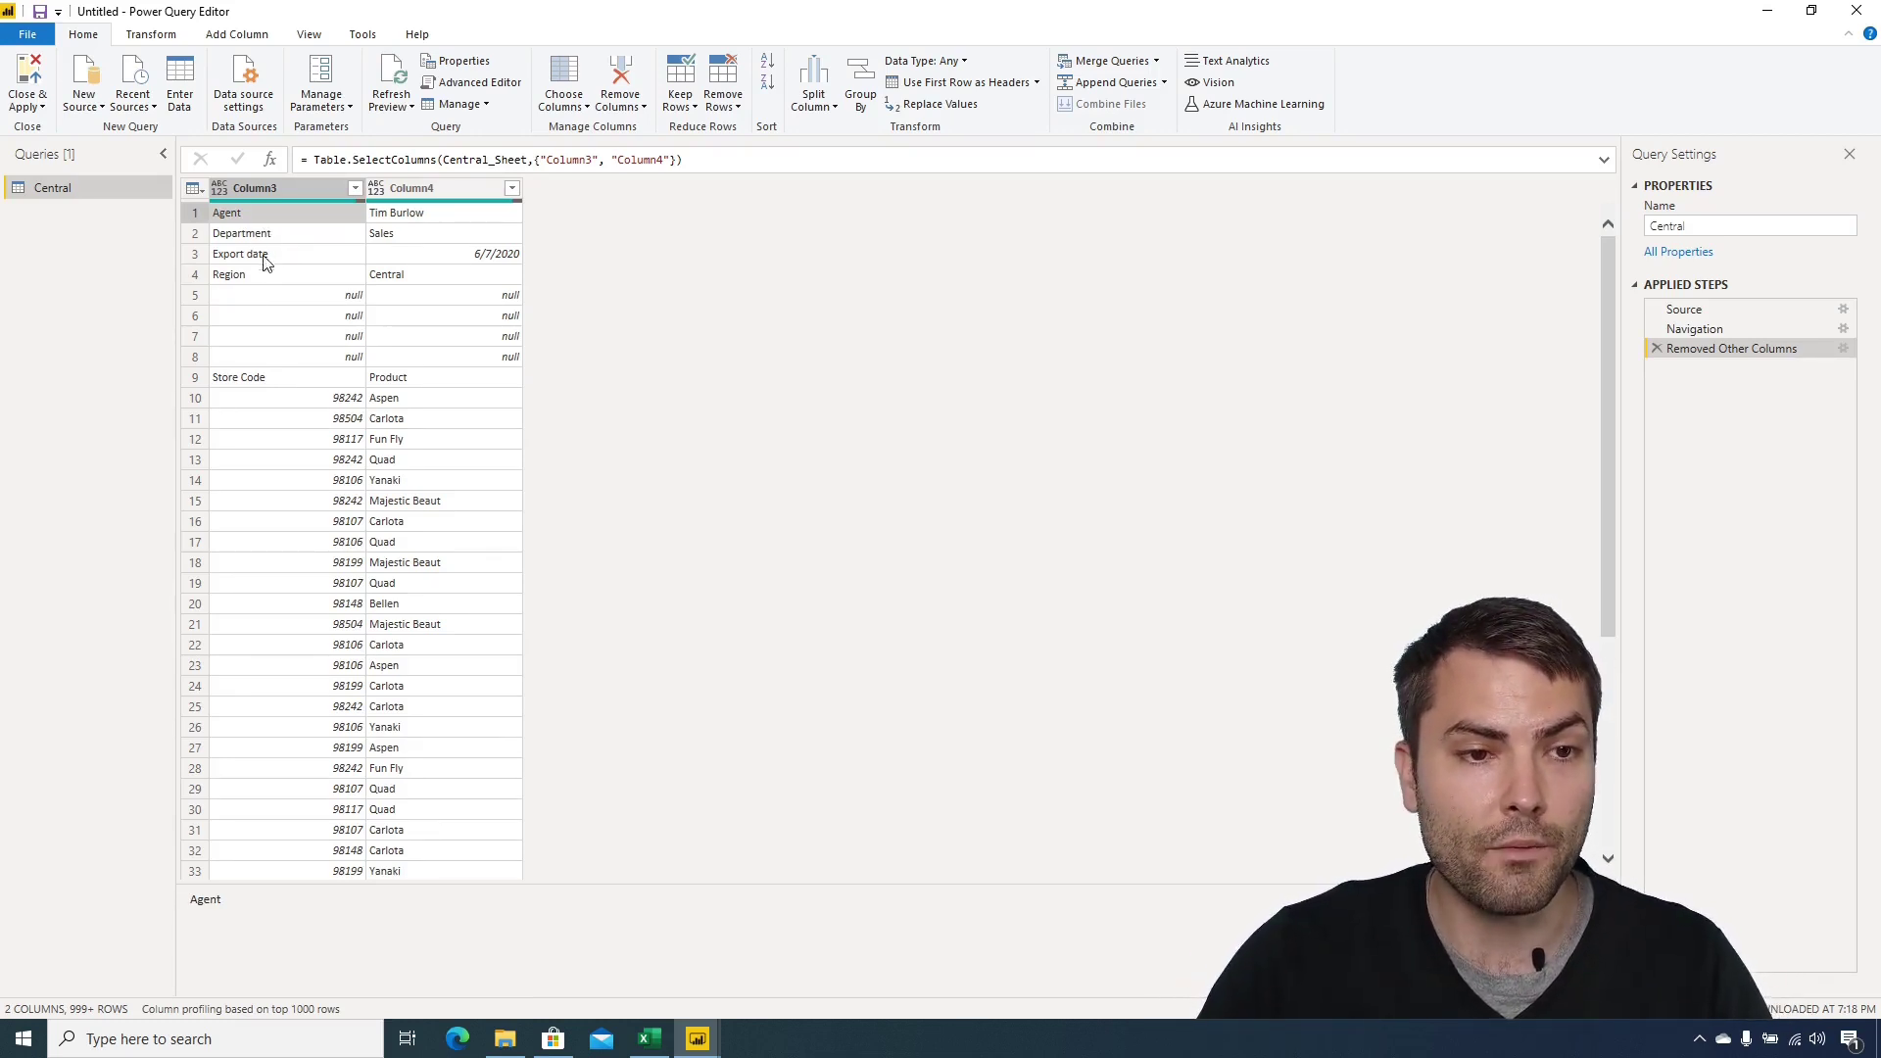
Keep only the top 4 rows holding Agent, Department, Export date and Region.
{"action": "left_click", "coordinate": [195, 189]}
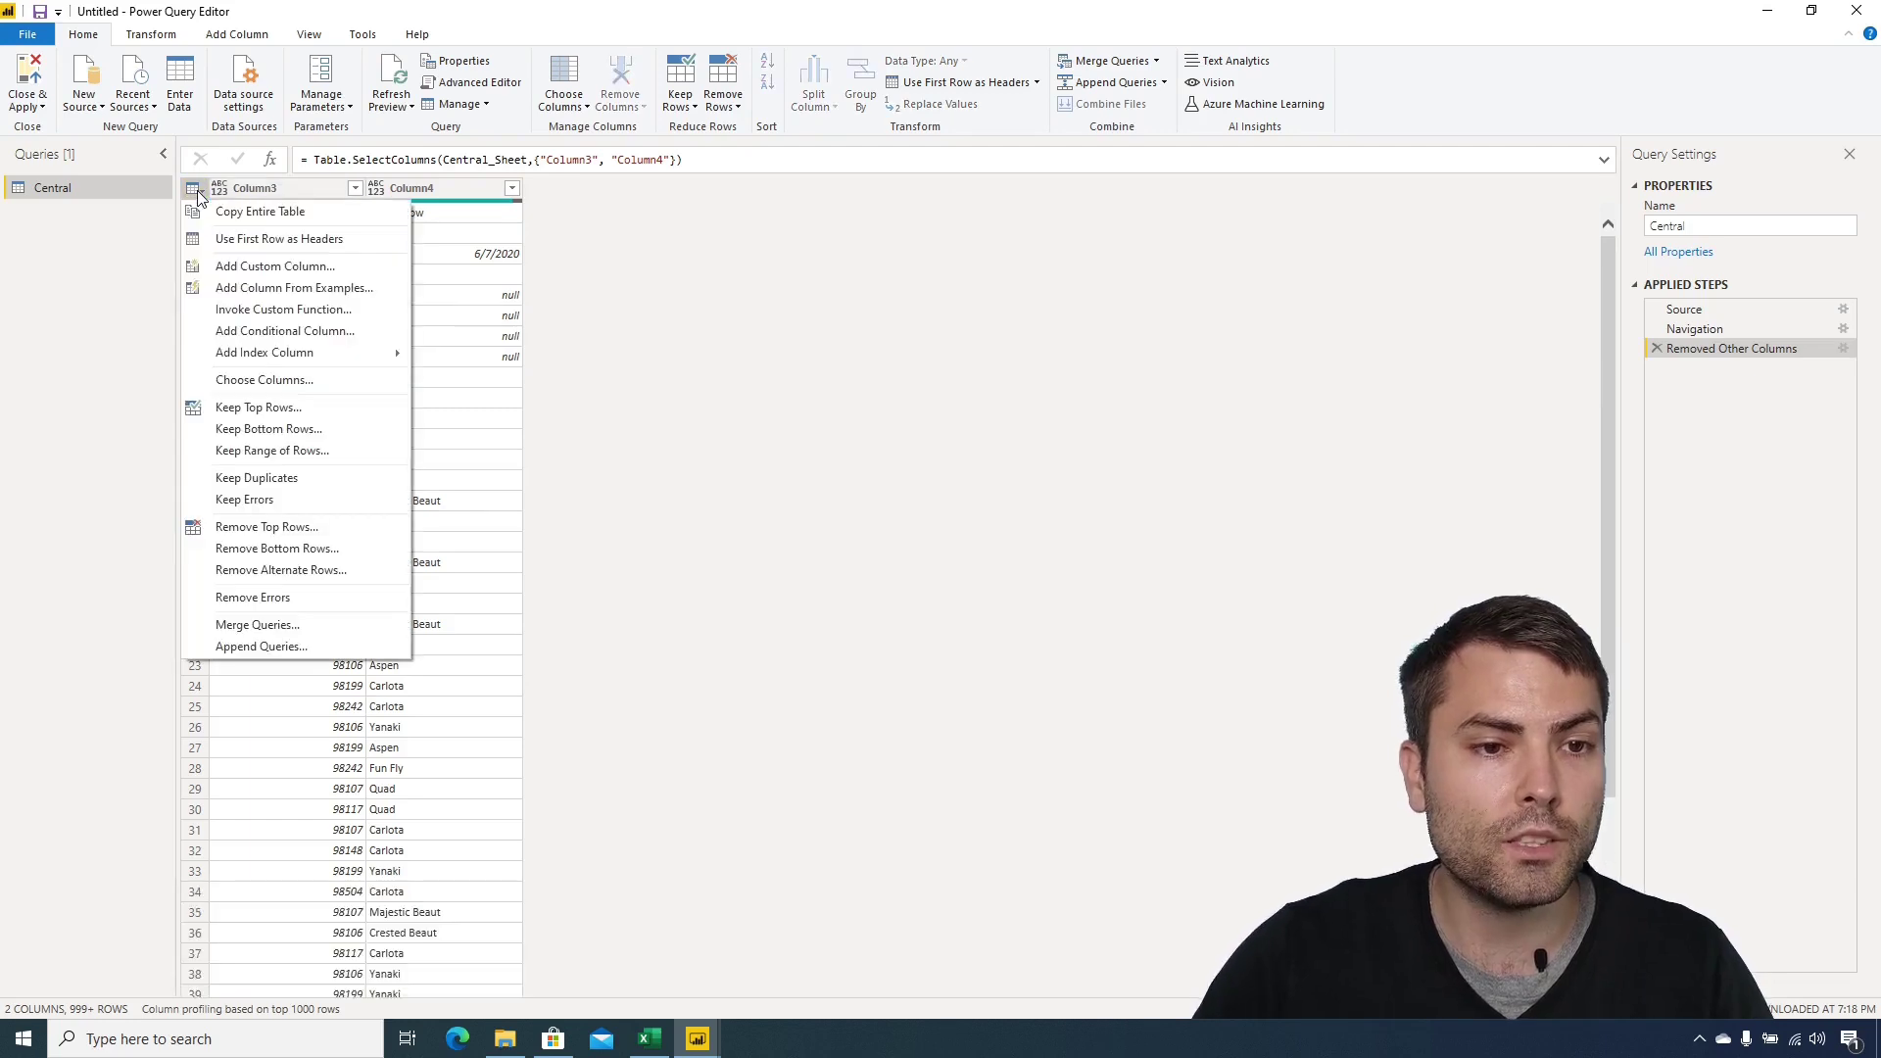
{"action": "left_click", "coordinate": [291, 408]}
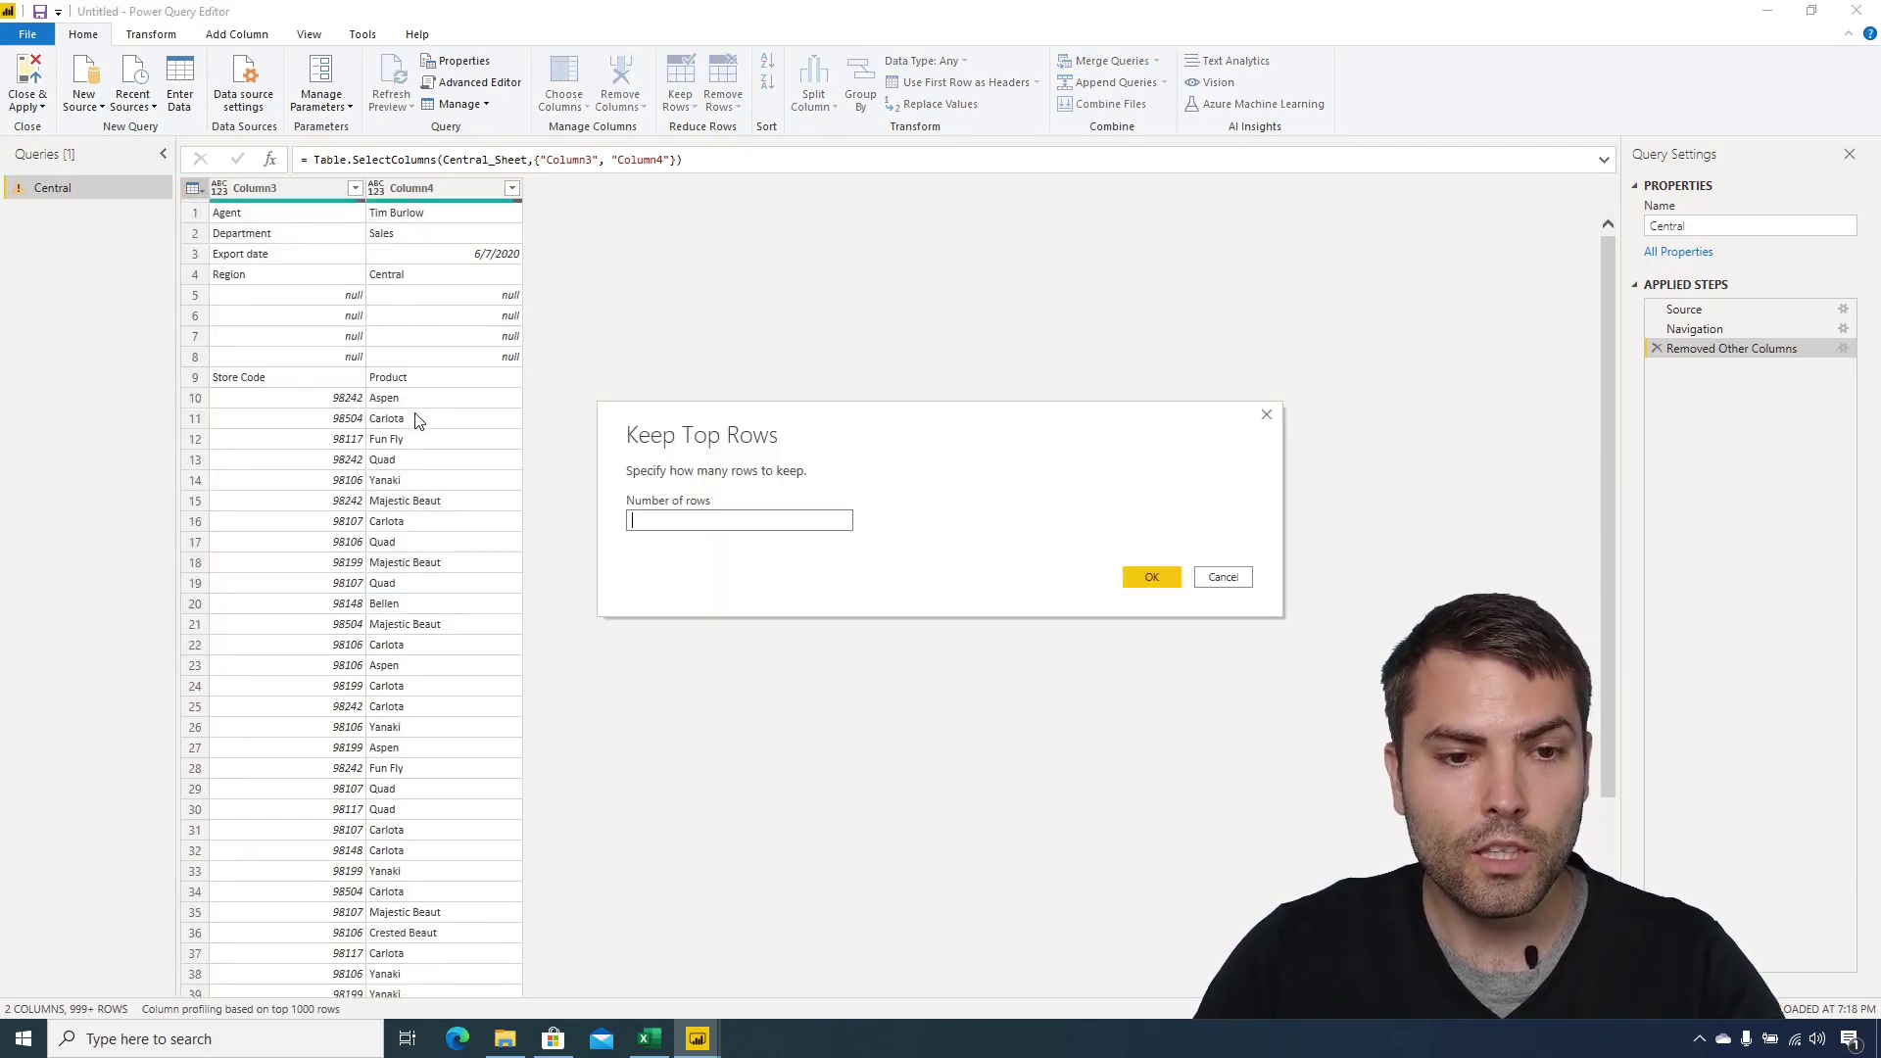
{"action": "type", "text": "4"}
{"action": "left_click", "coordinate": [1152, 577]}
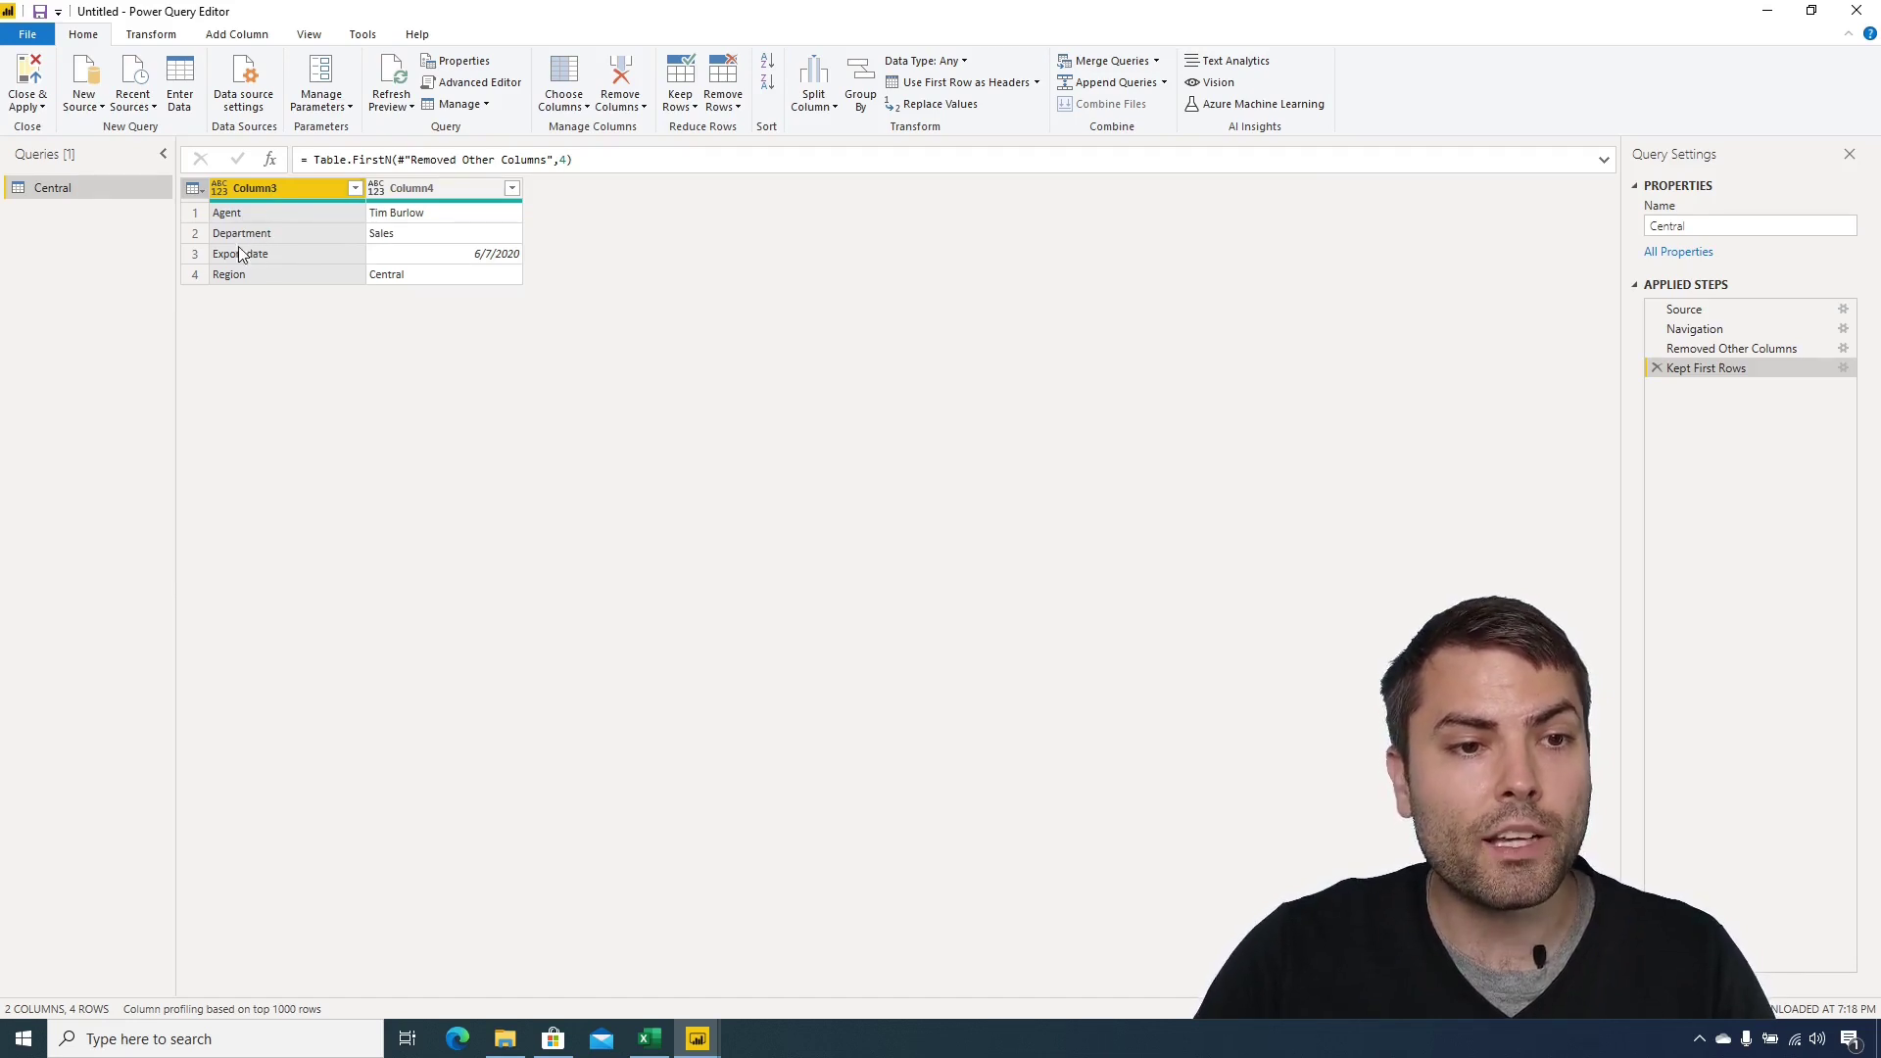
Transpose the table and promote its first row to column headers.
{"action": "left_click", "coordinate": [151, 34]}
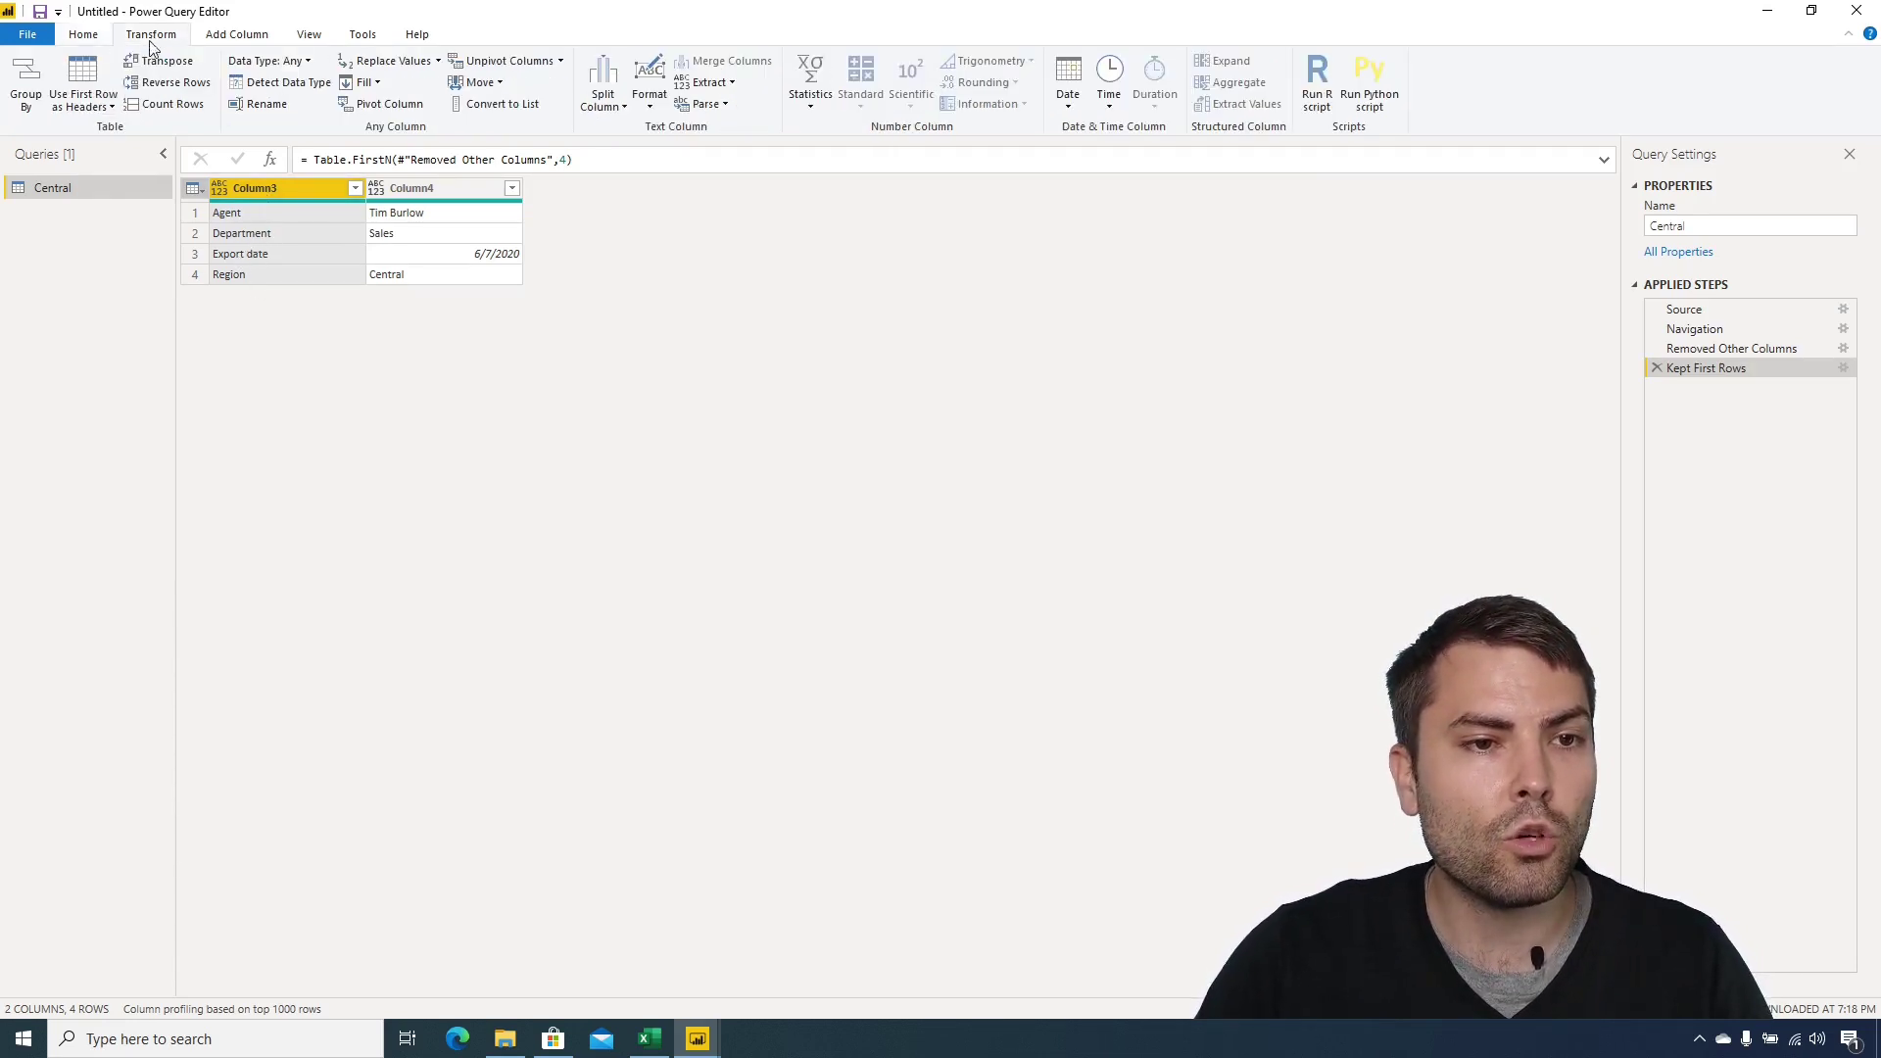
{"action": "left_click", "coordinate": [162, 61]}
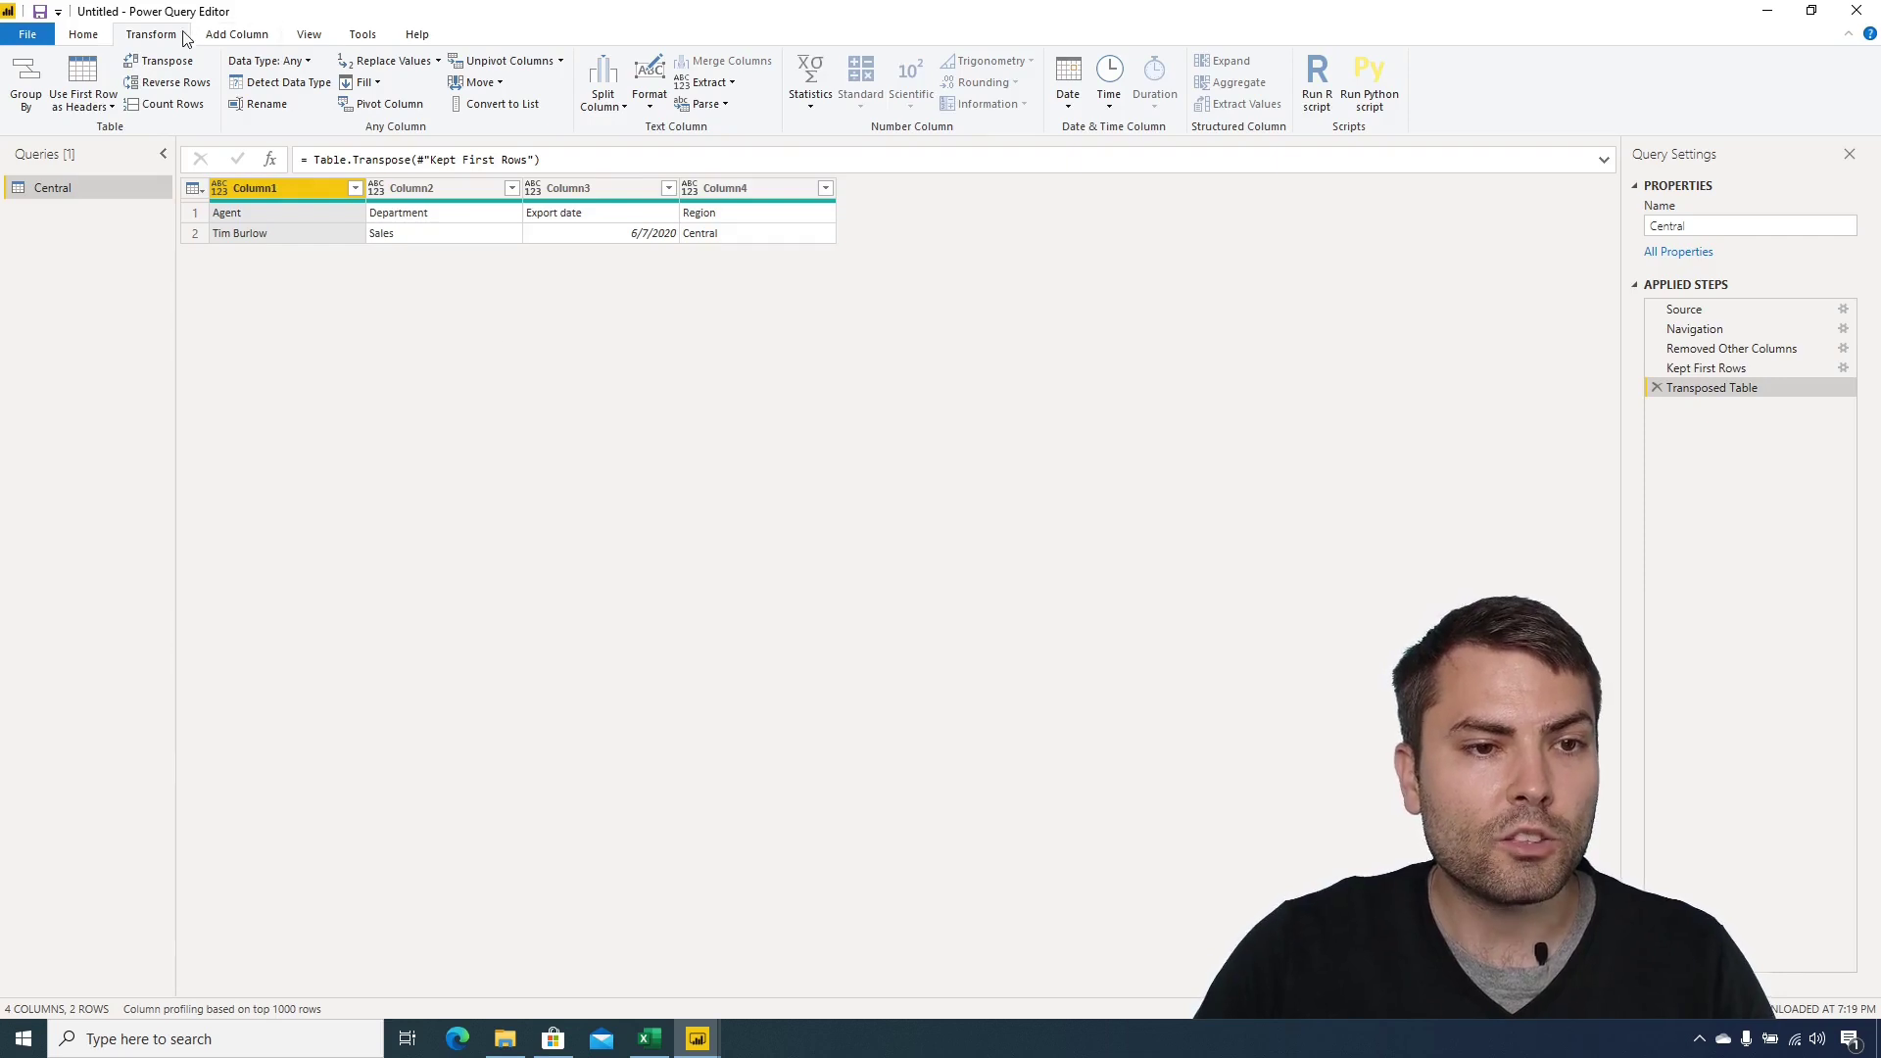
{"action": "left_click", "coordinate": [103, 105]}
{"action": "left_click", "coordinate": [108, 127]}
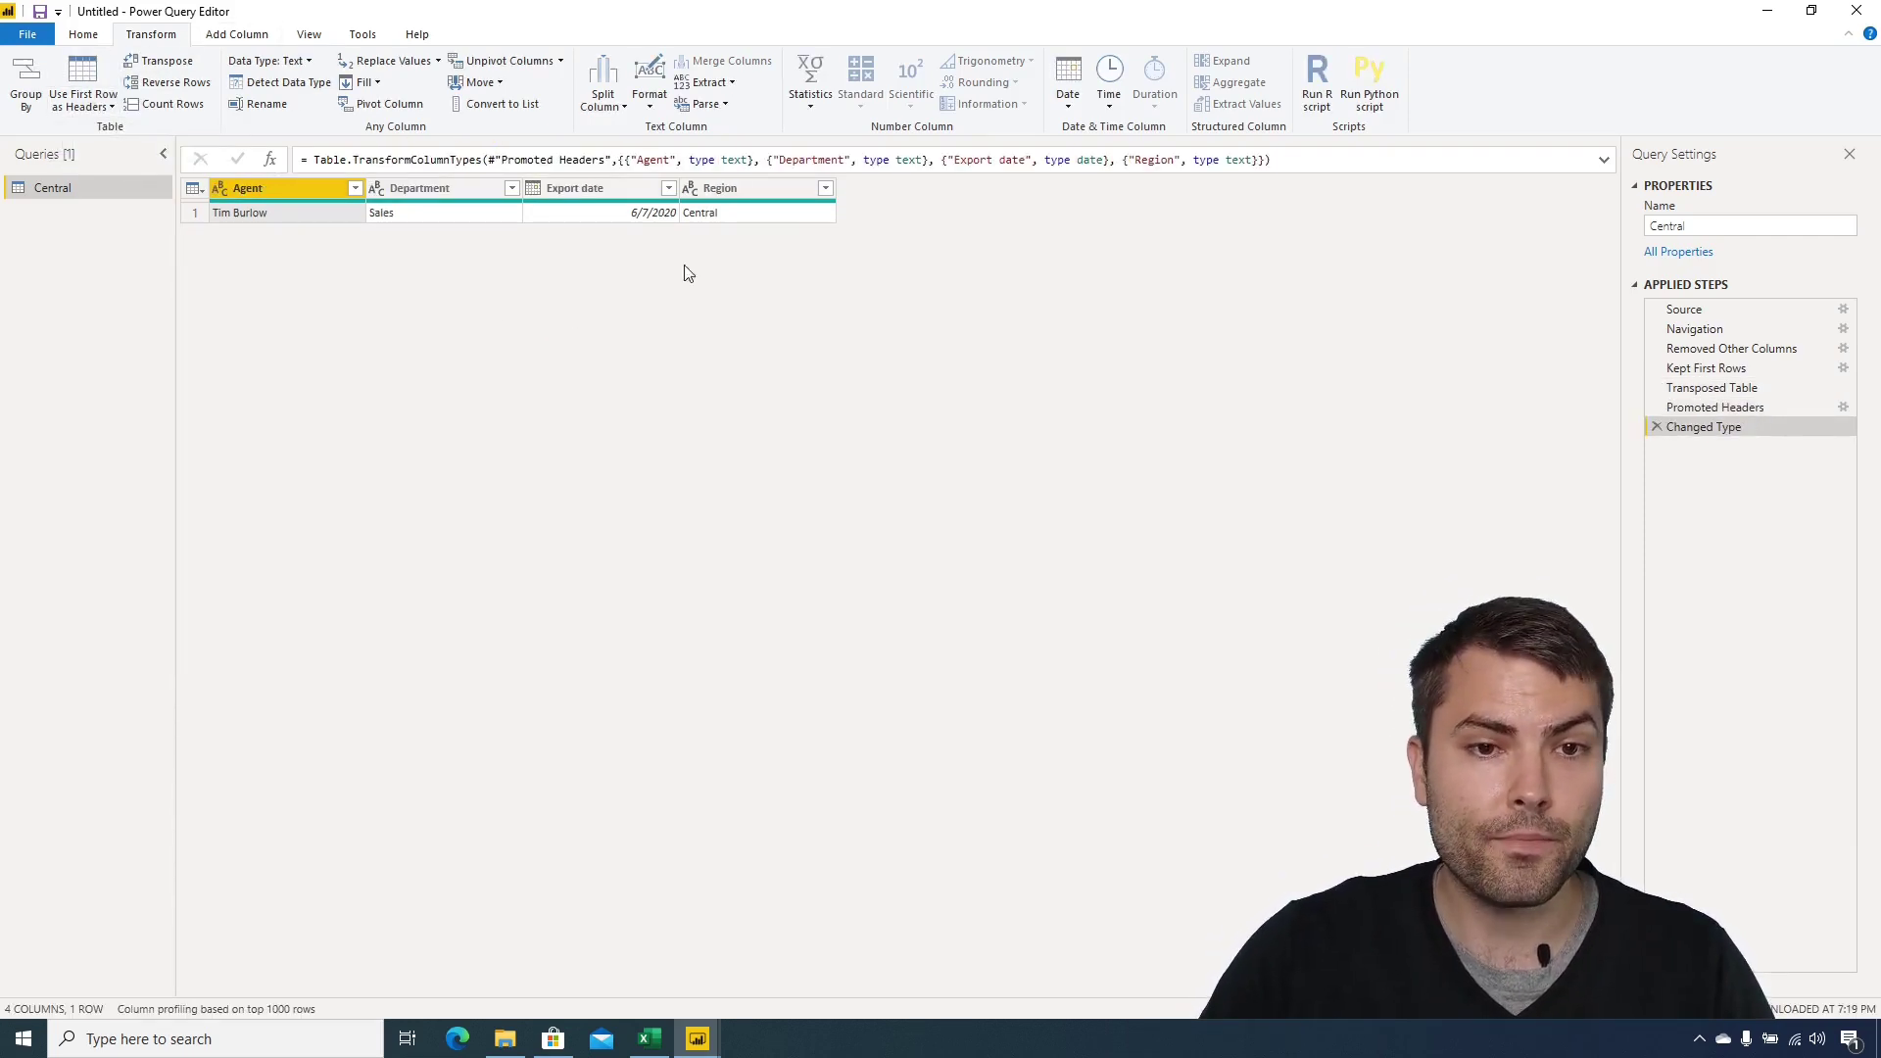
Append {0} to the step's formula so the query returns its first row as a record.
{"action": "left_click", "coordinate": [725, 217]}
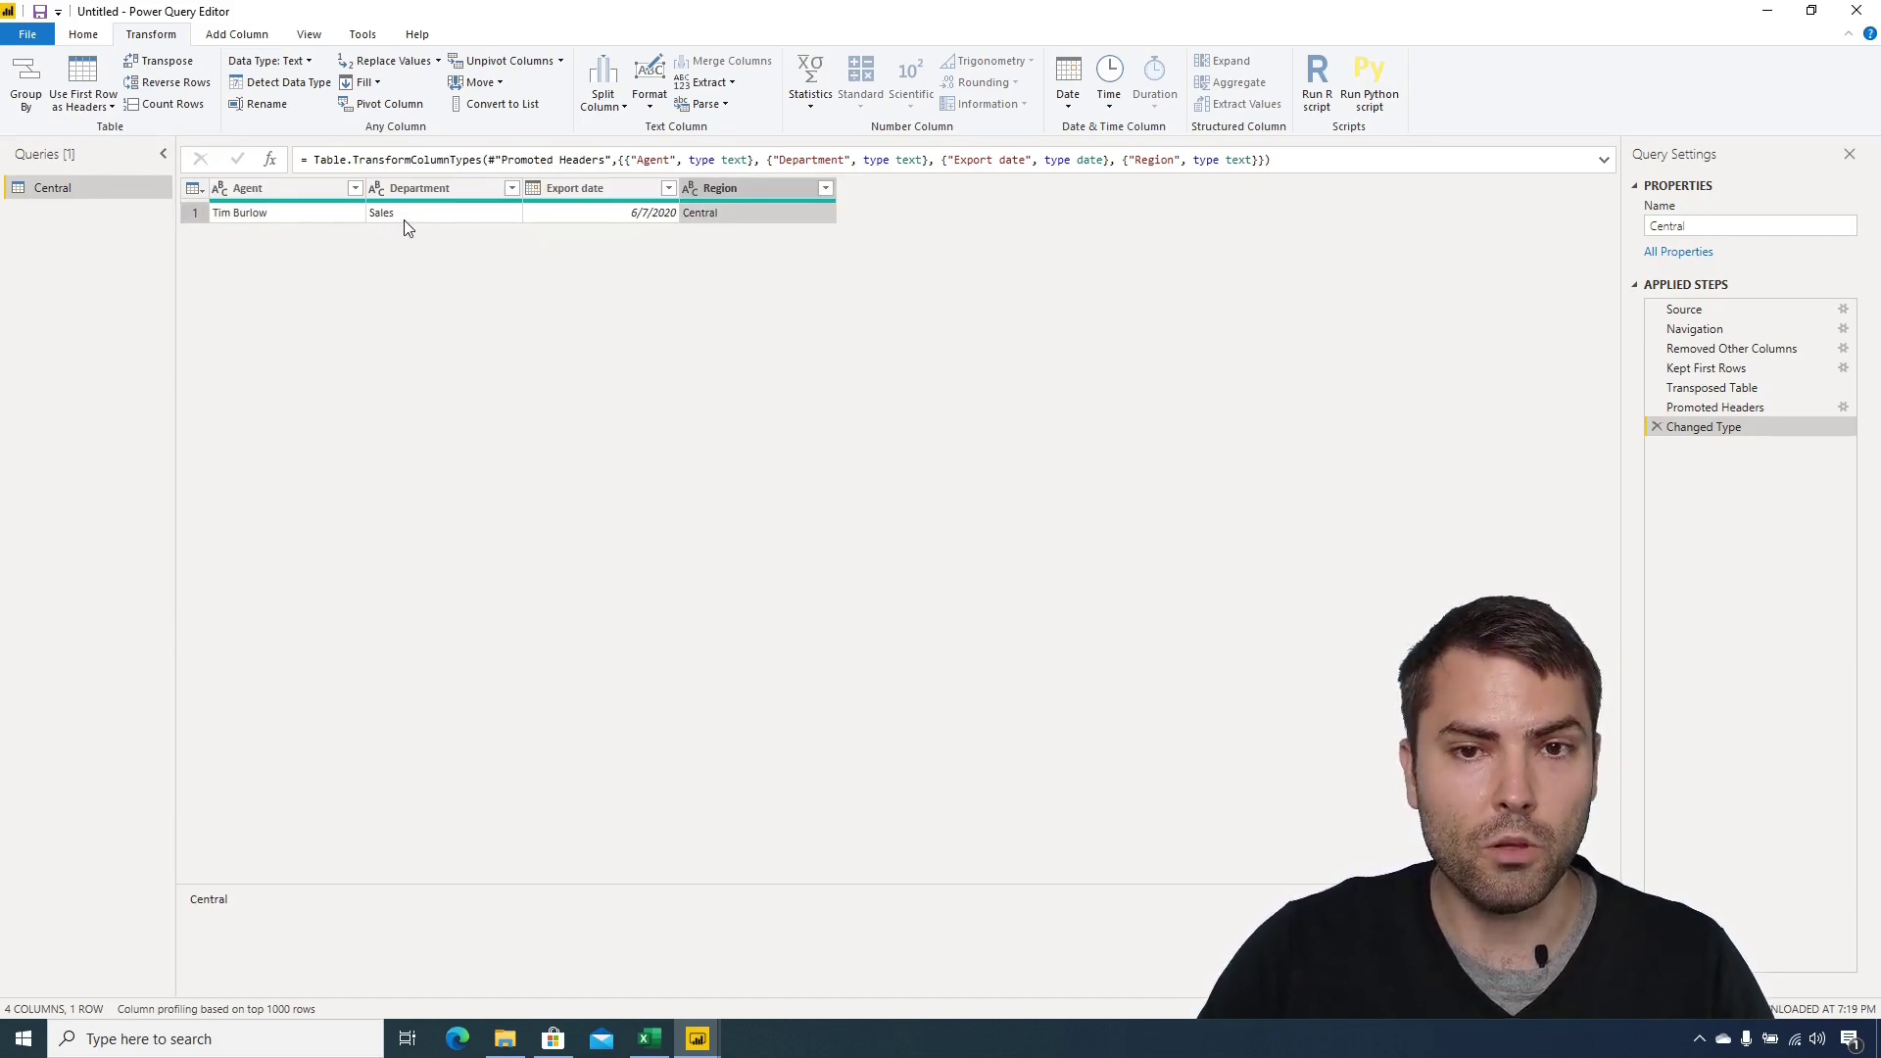
{"action": "left_click", "coordinate": [1310, 162]}
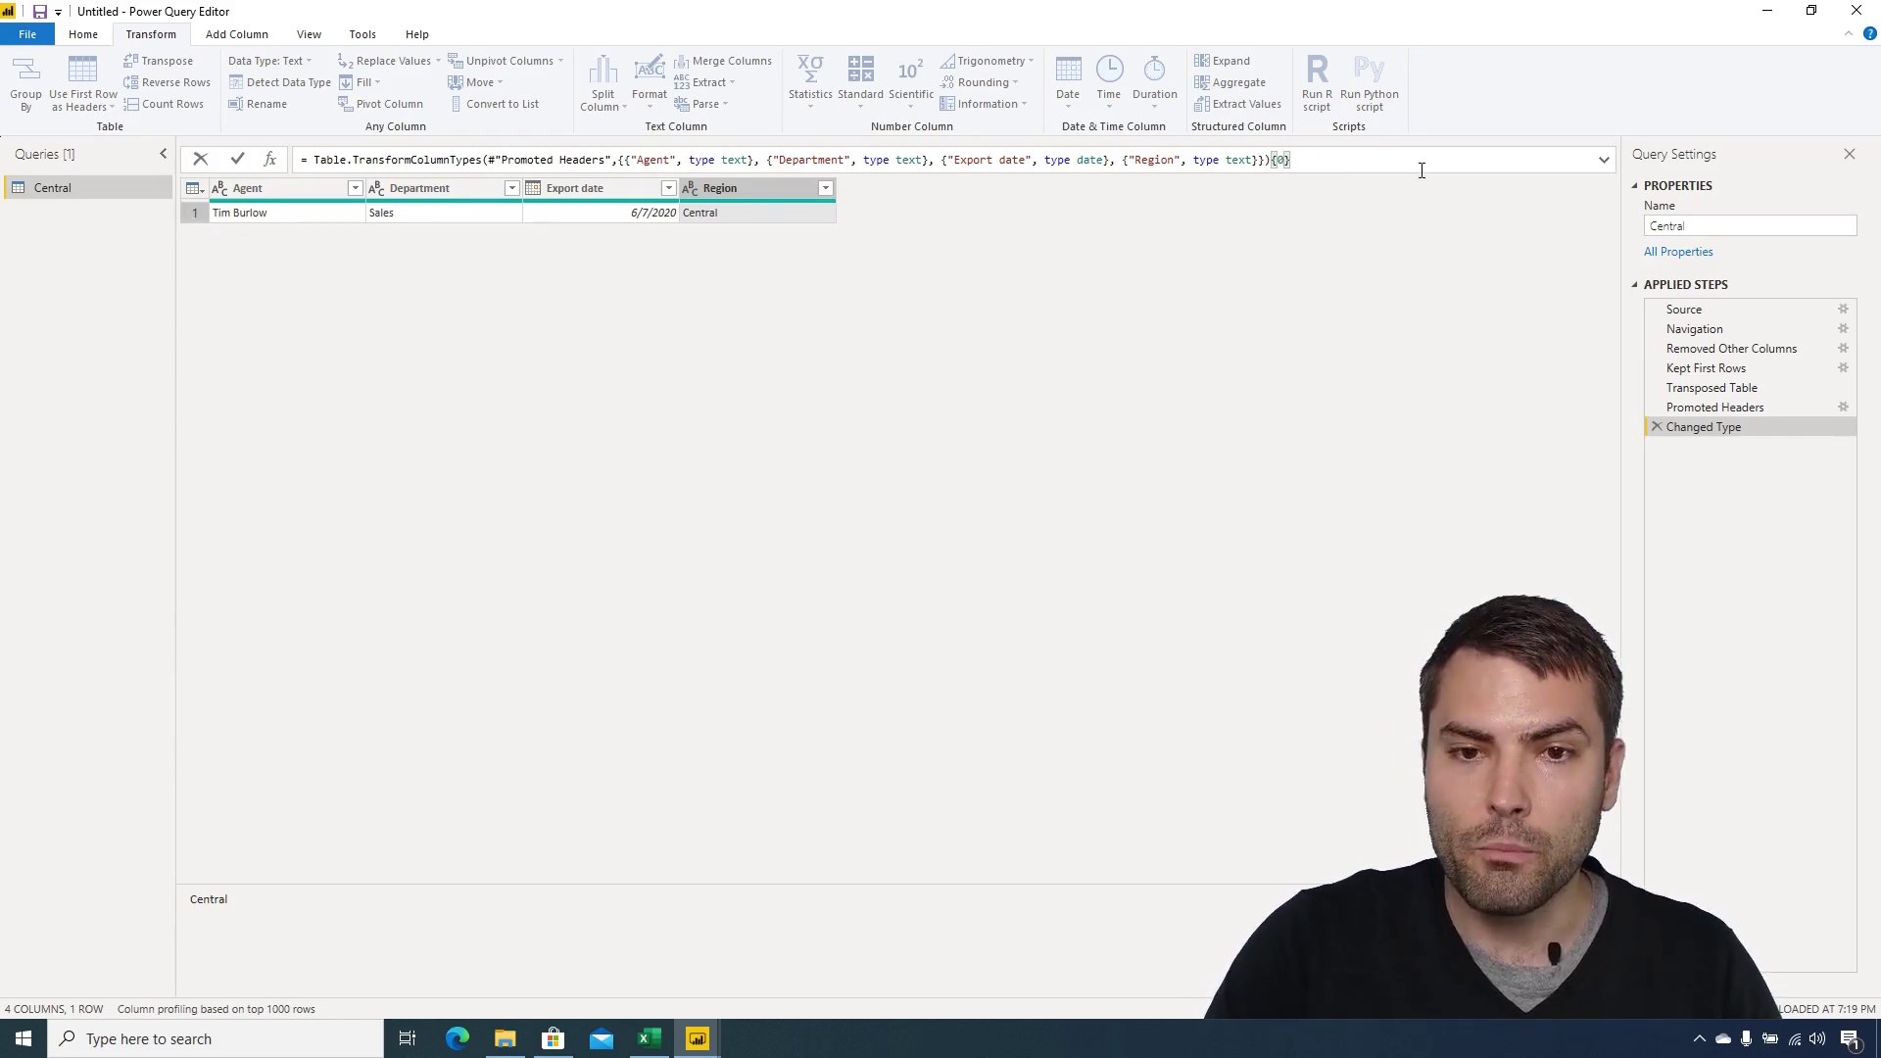
{"action": "key", "text": "Return"}
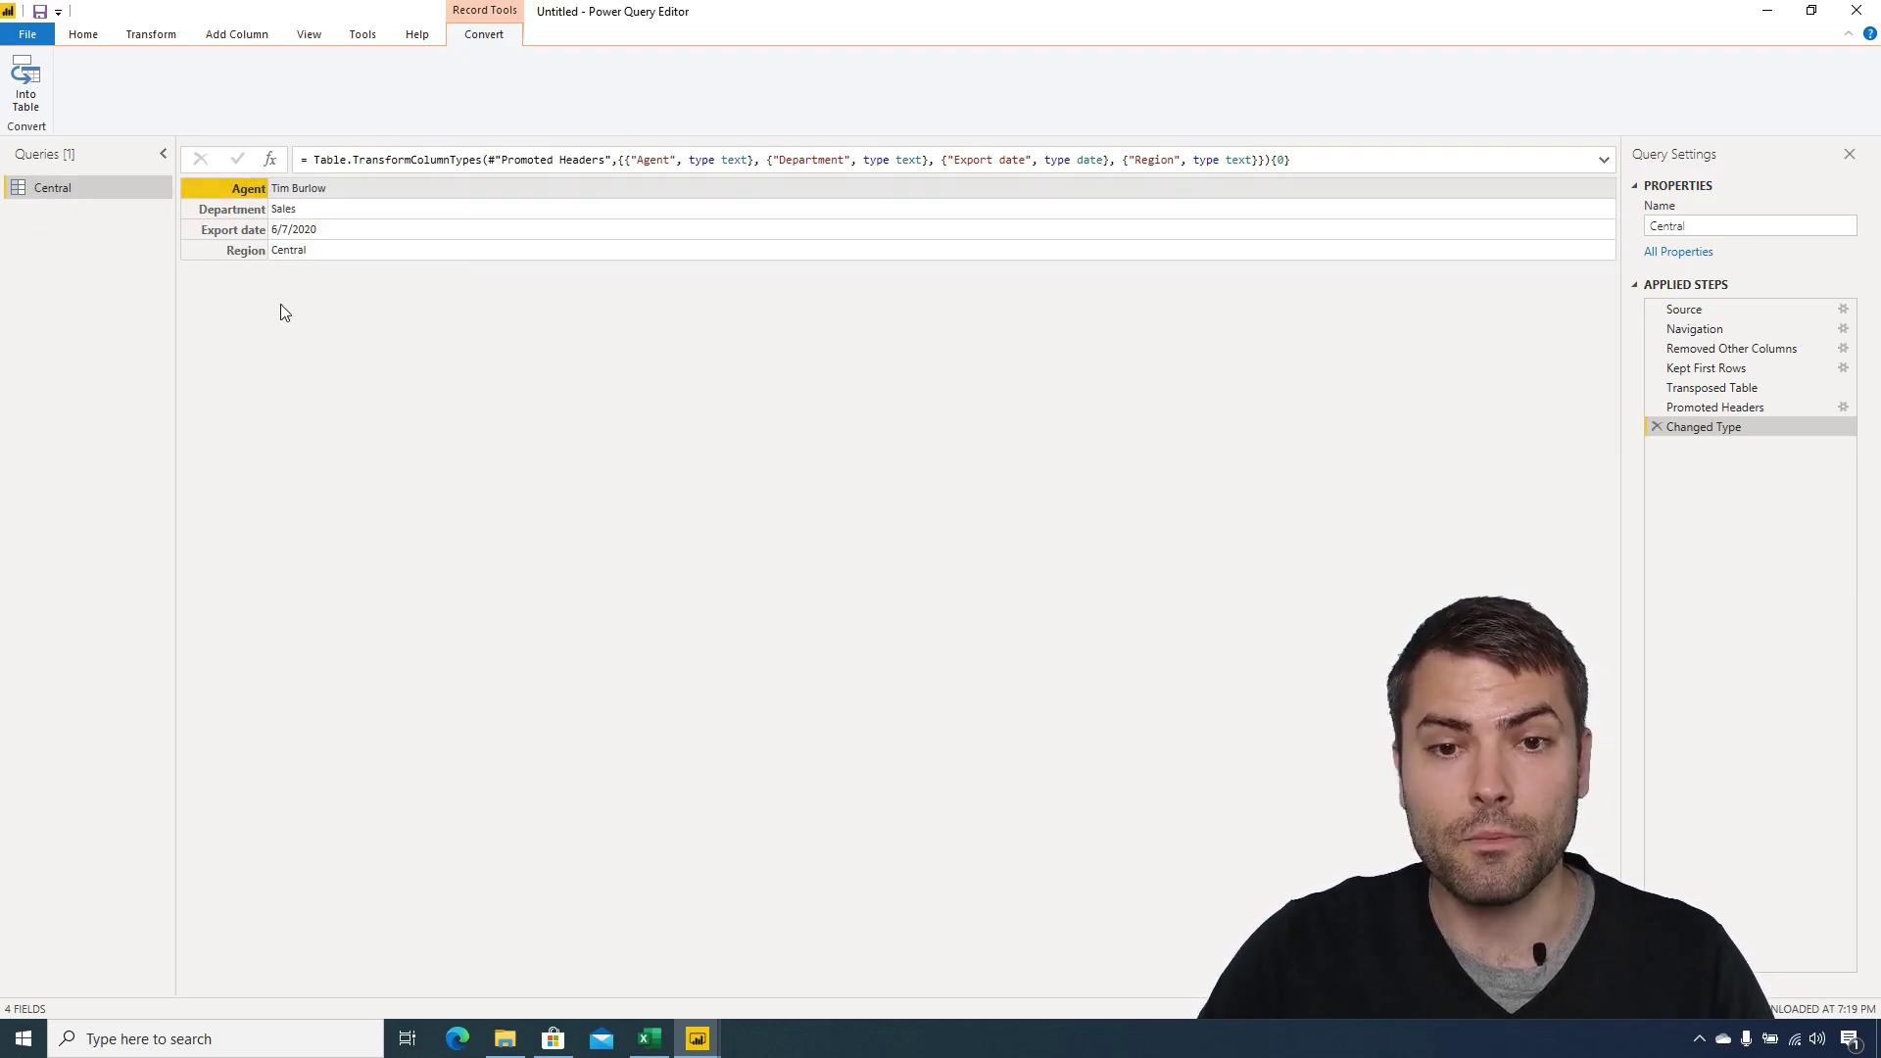
Rename the final Changed Type step in Applied Steps to 'Details'.
{"action": "right_click", "coordinate": [1705, 428]}
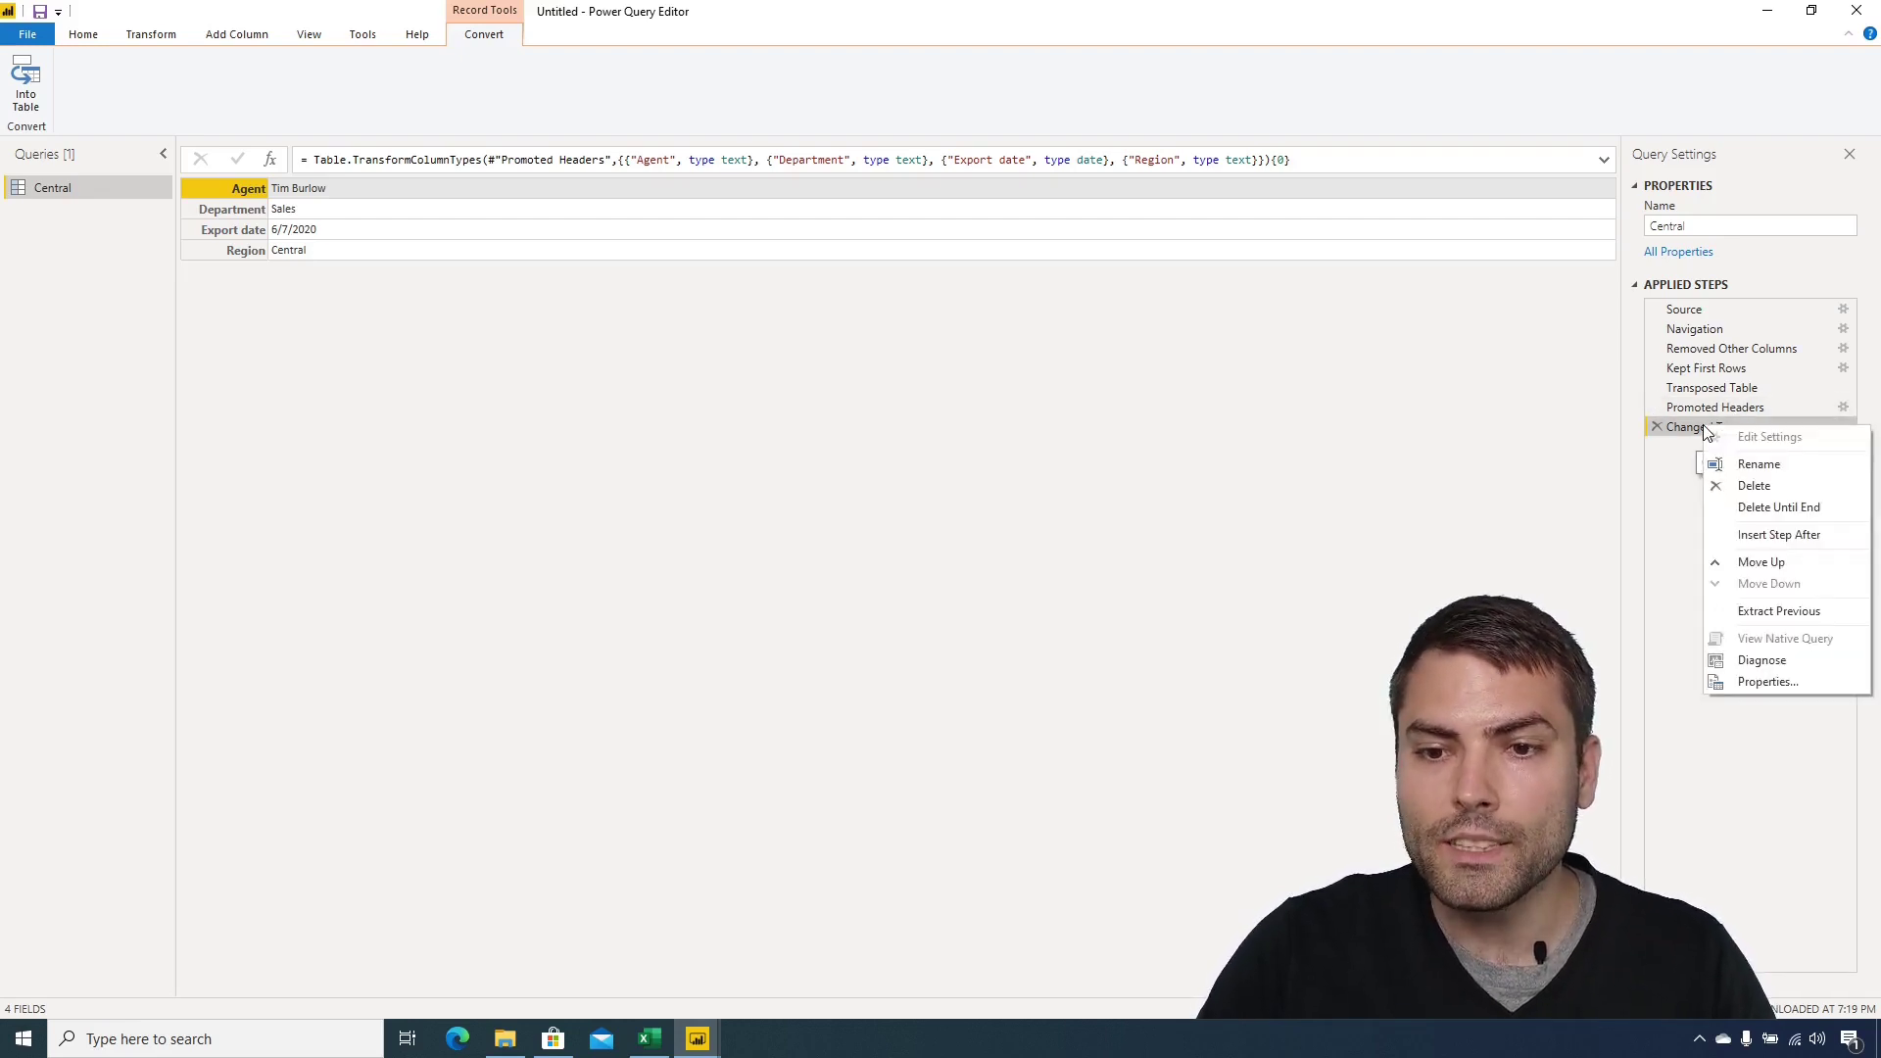
{"action": "left_click", "coordinate": [1748, 465]}
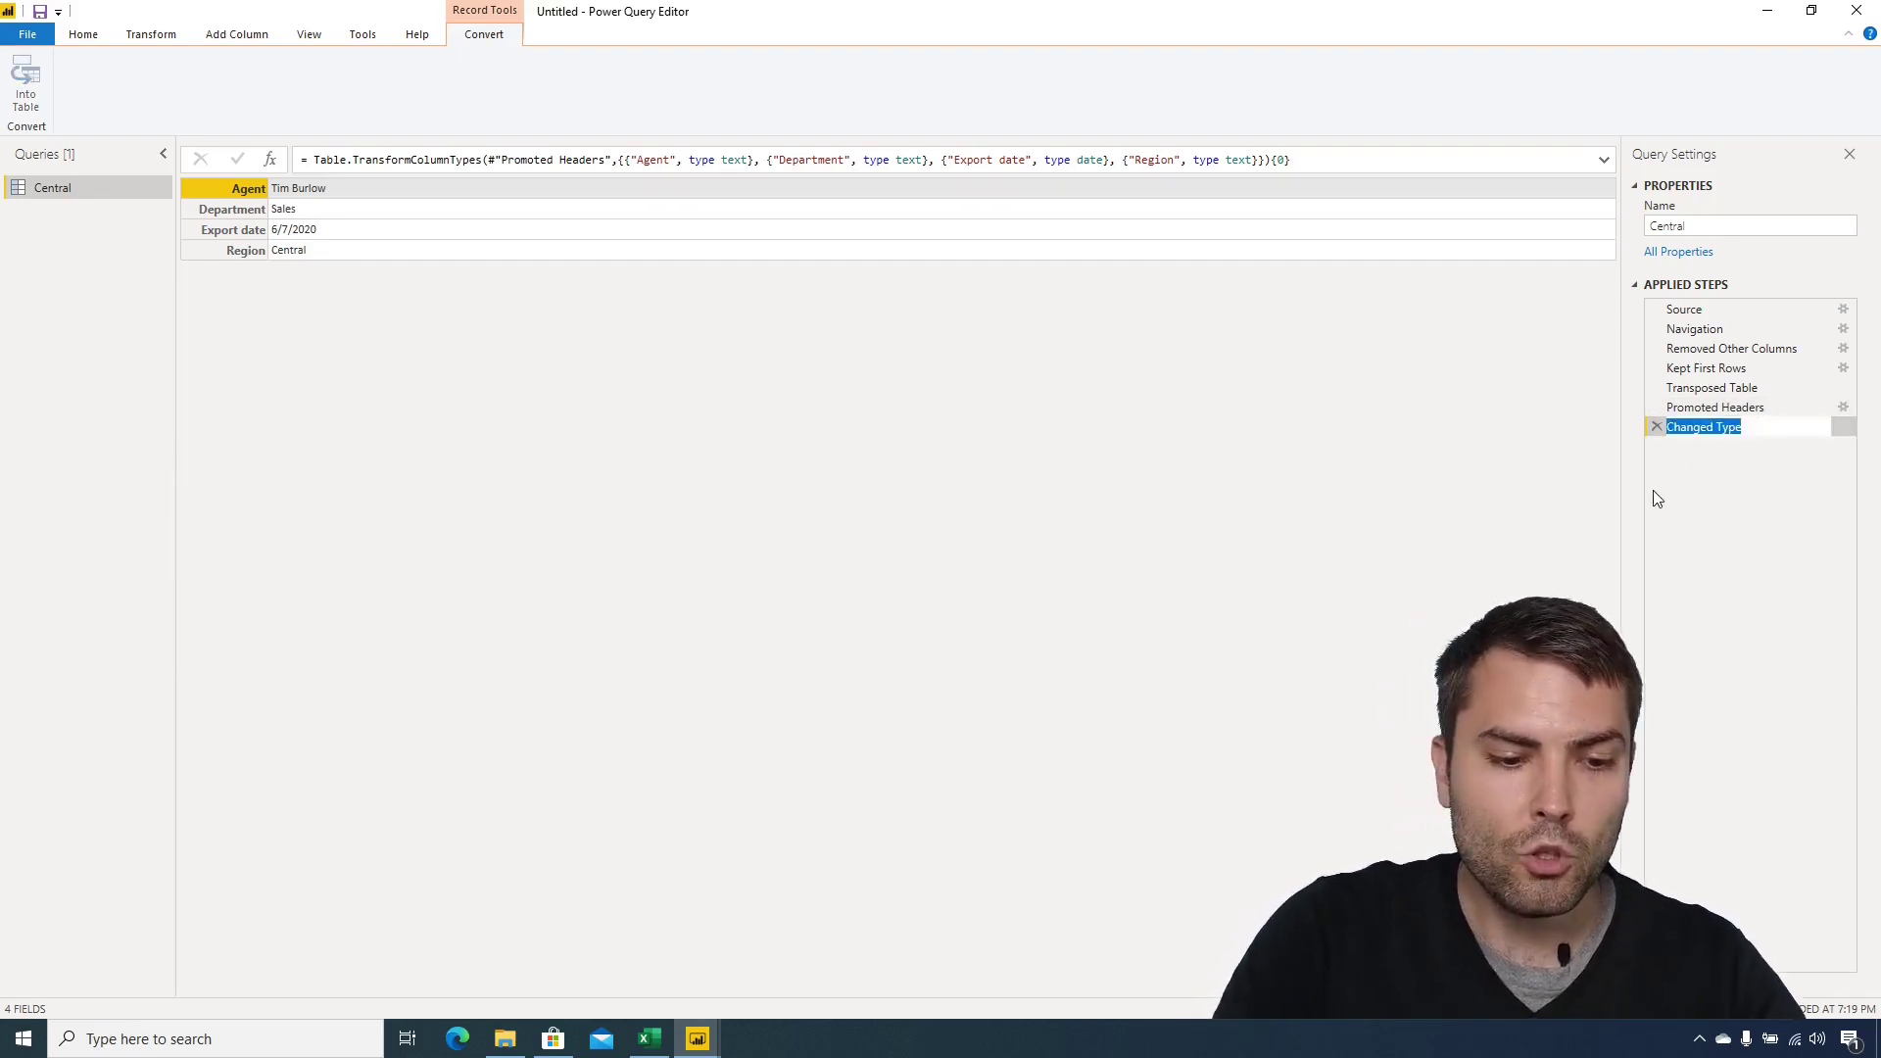
{"action": "type", "text": "Details"}
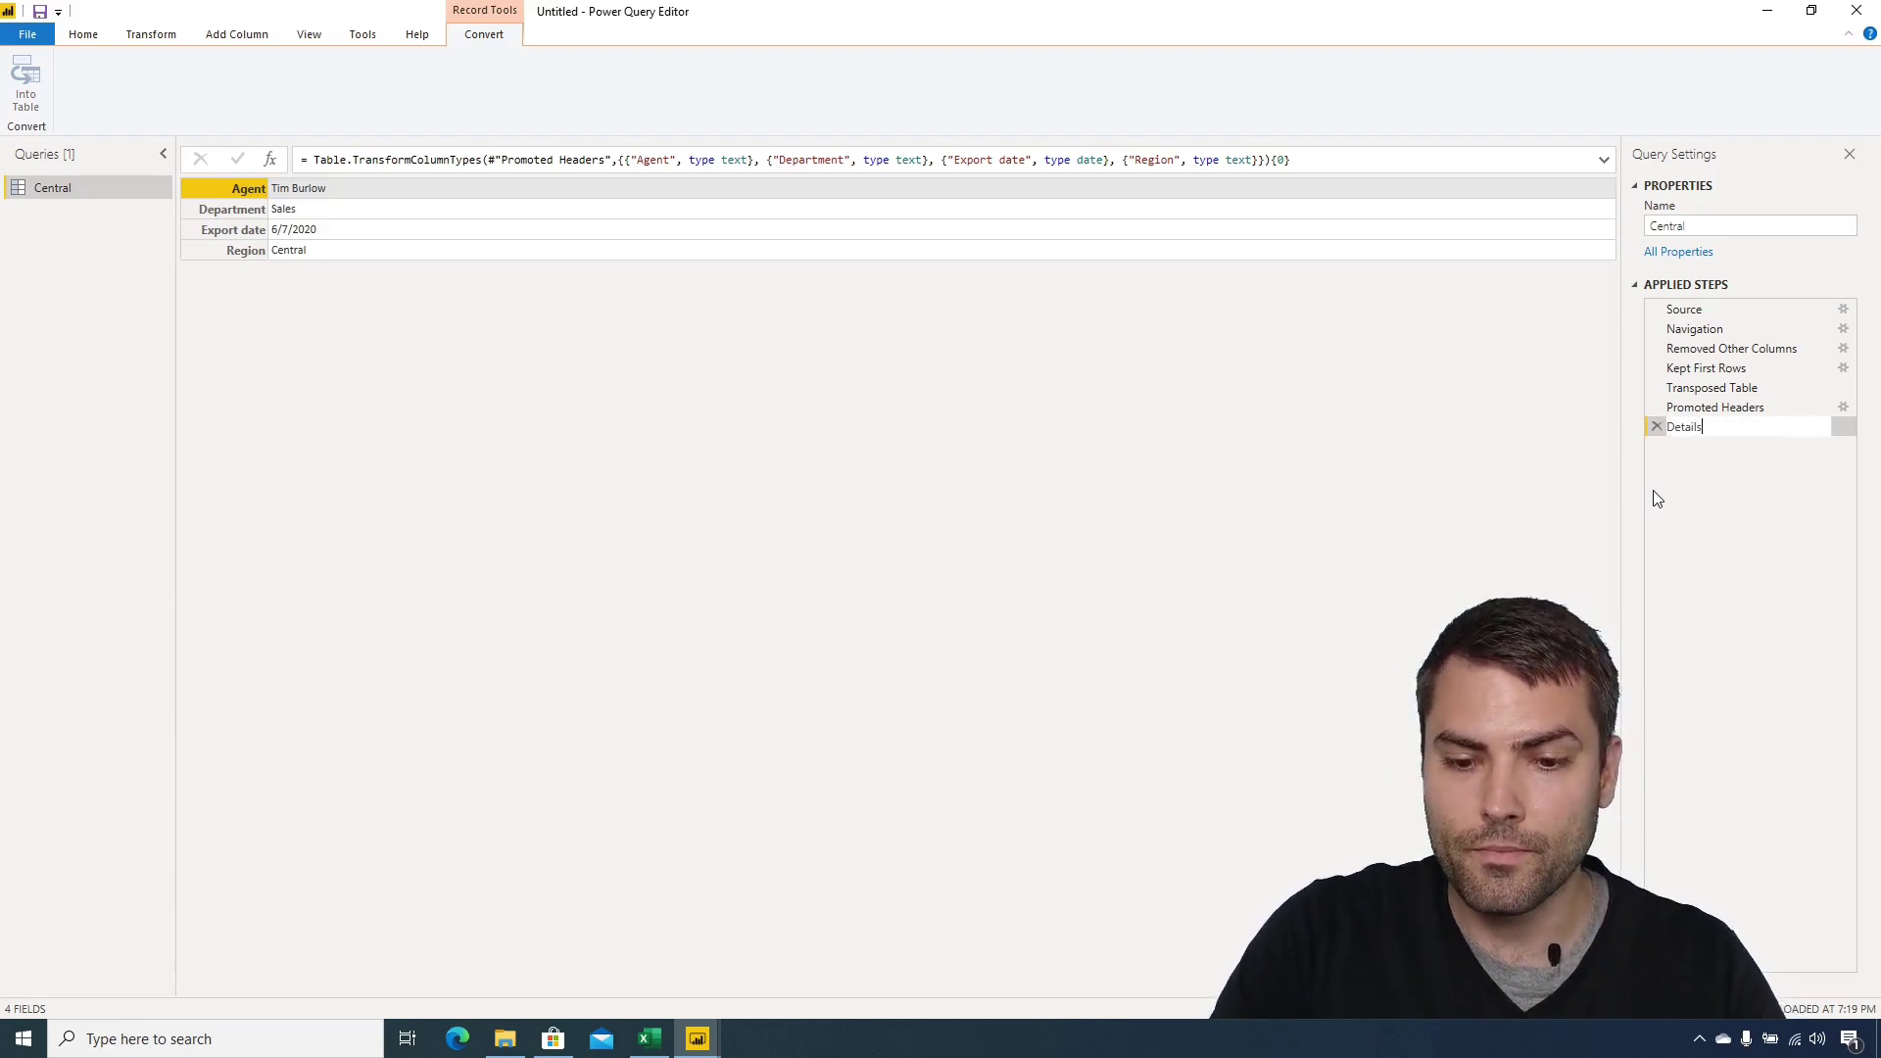
{"action": "key", "text": "Return"}
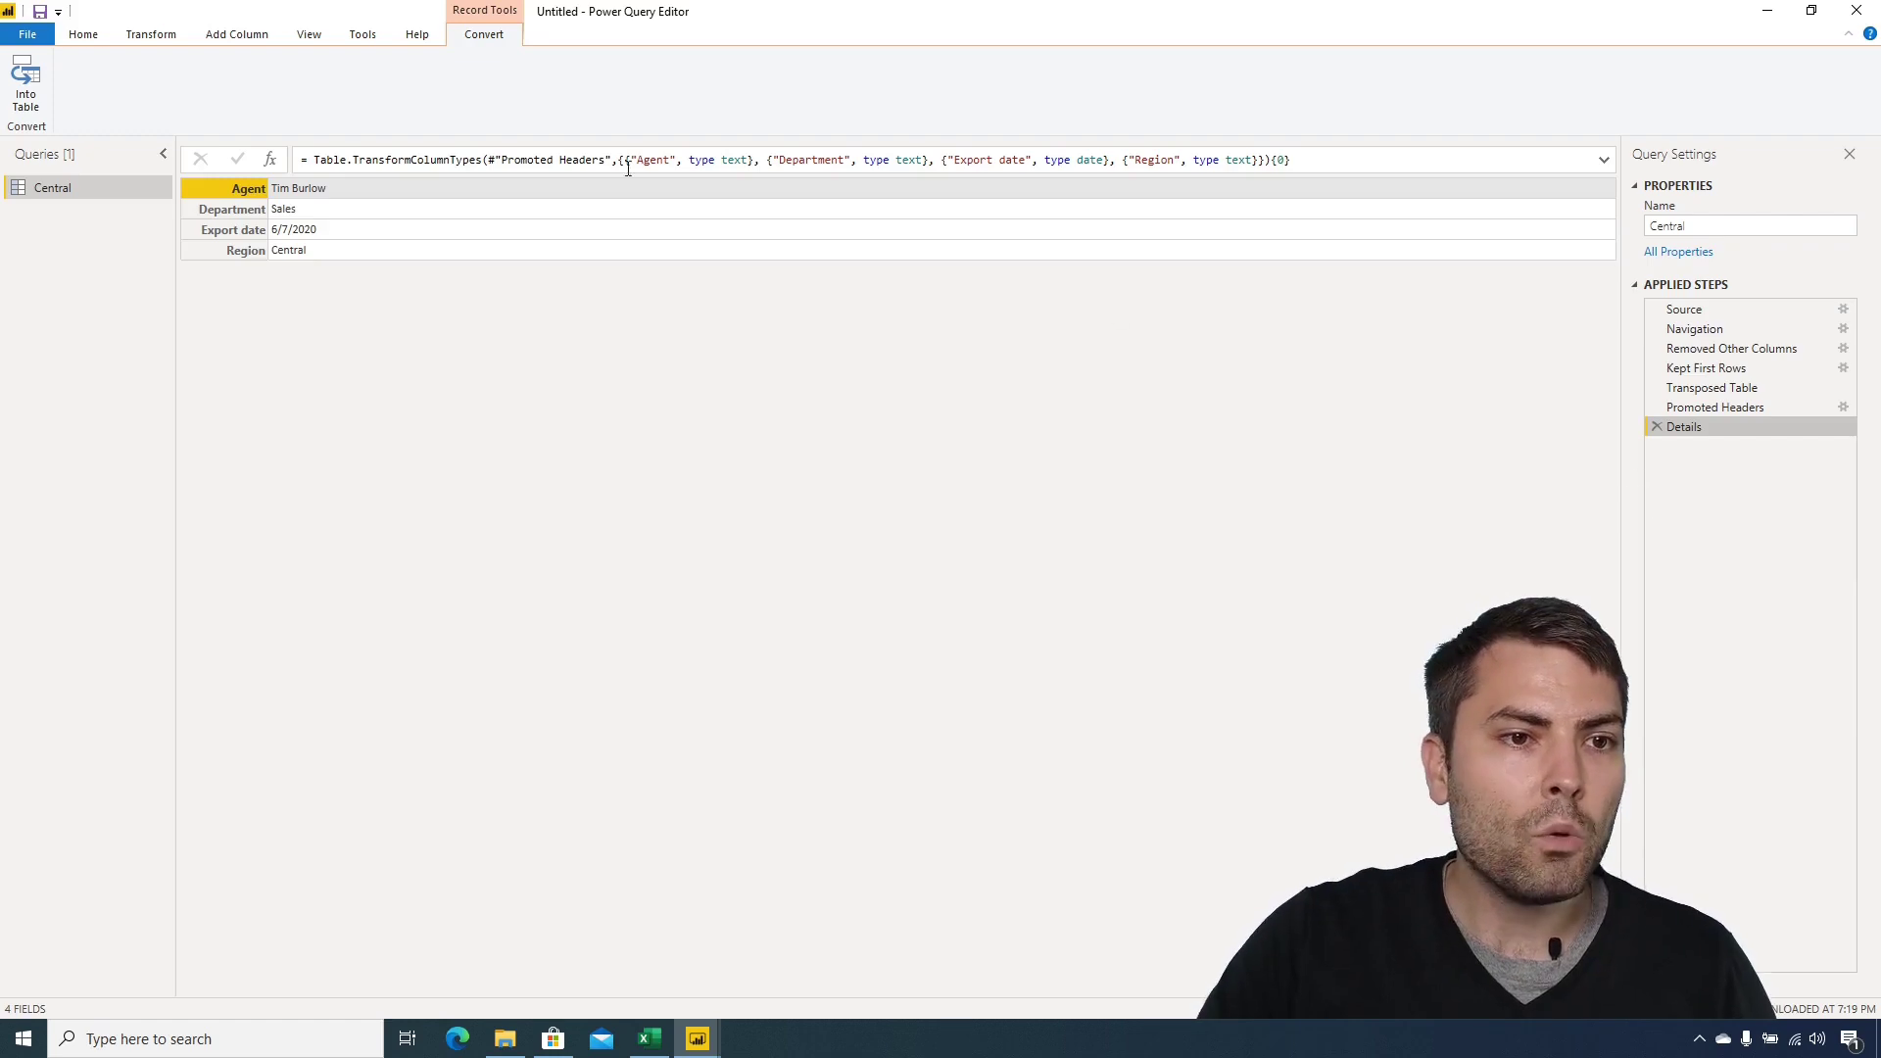
{"action": "left_click", "coordinate": [94, 34]}
Open the Advanced Editor and review the Central_Sheet and Details step lines in the M code.
{"action": "left_click", "coordinate": [475, 82]}
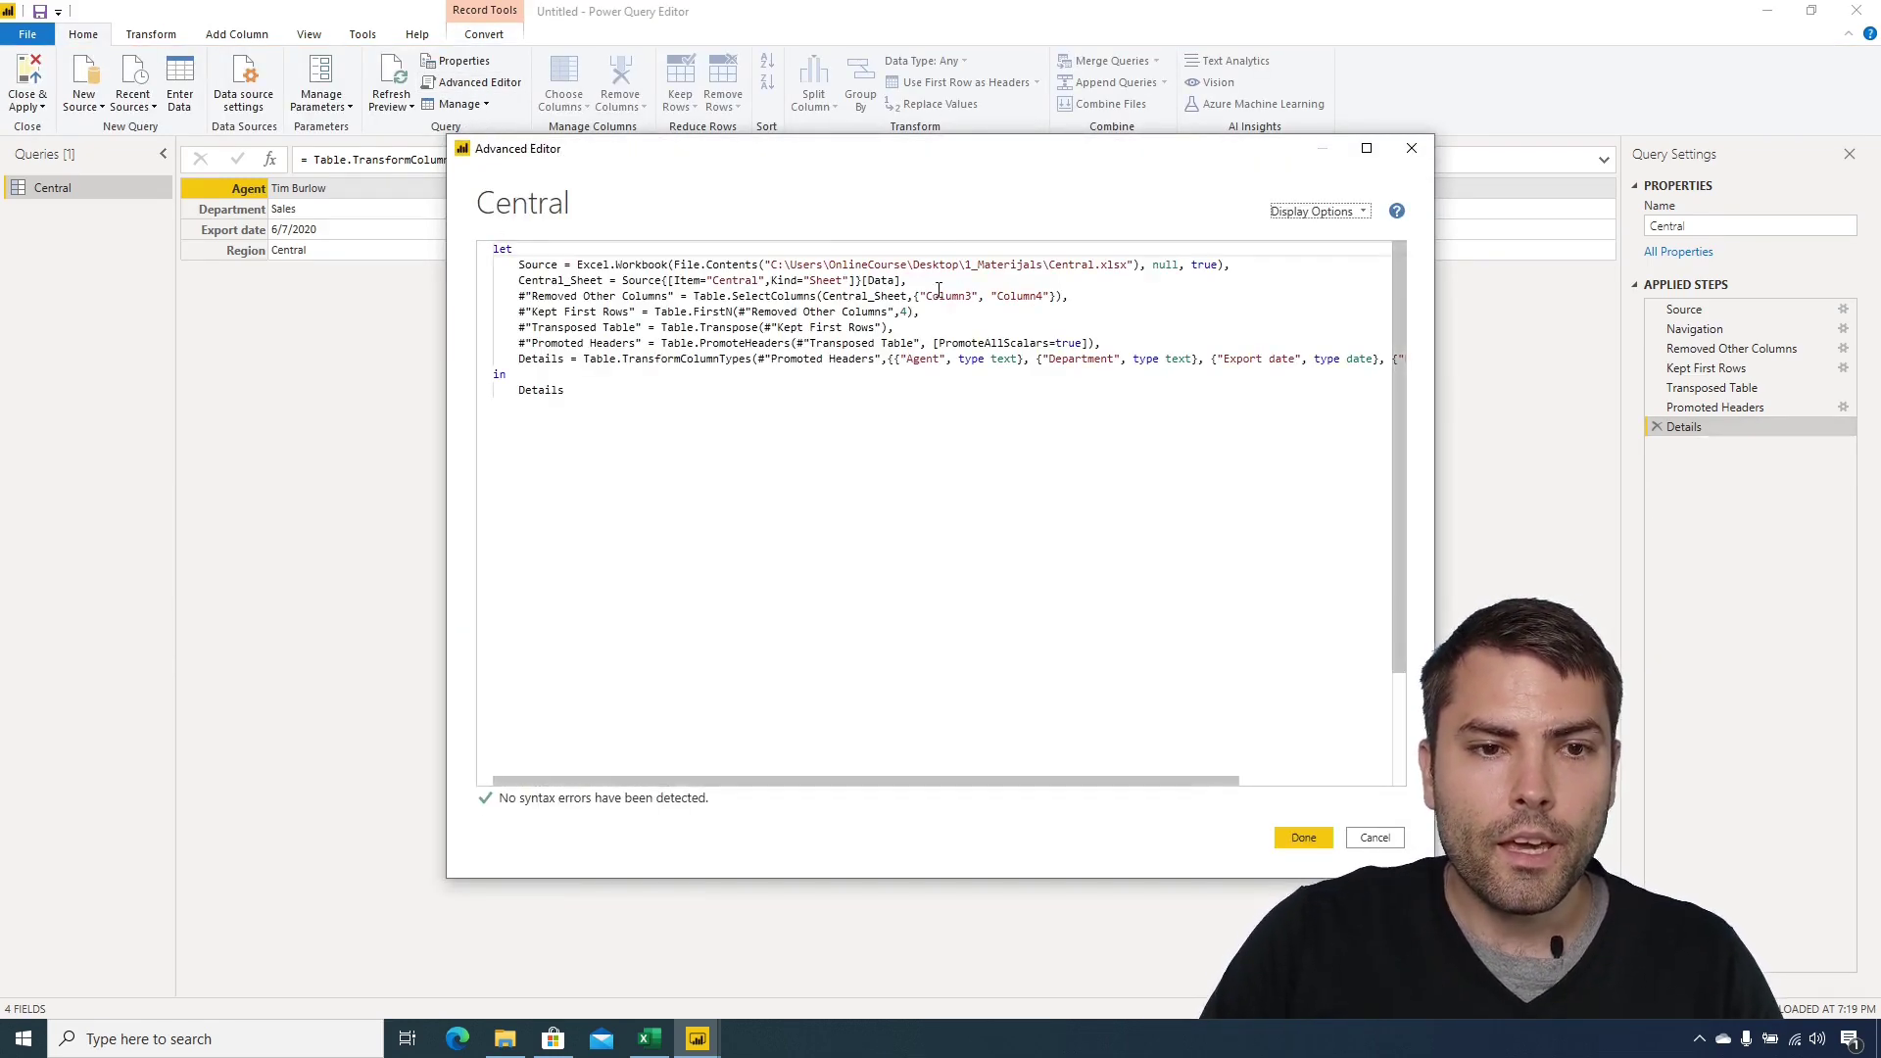
{"action": "left_click_drag", "start_coordinate": [520, 285], "coordinate": [1118, 339]}
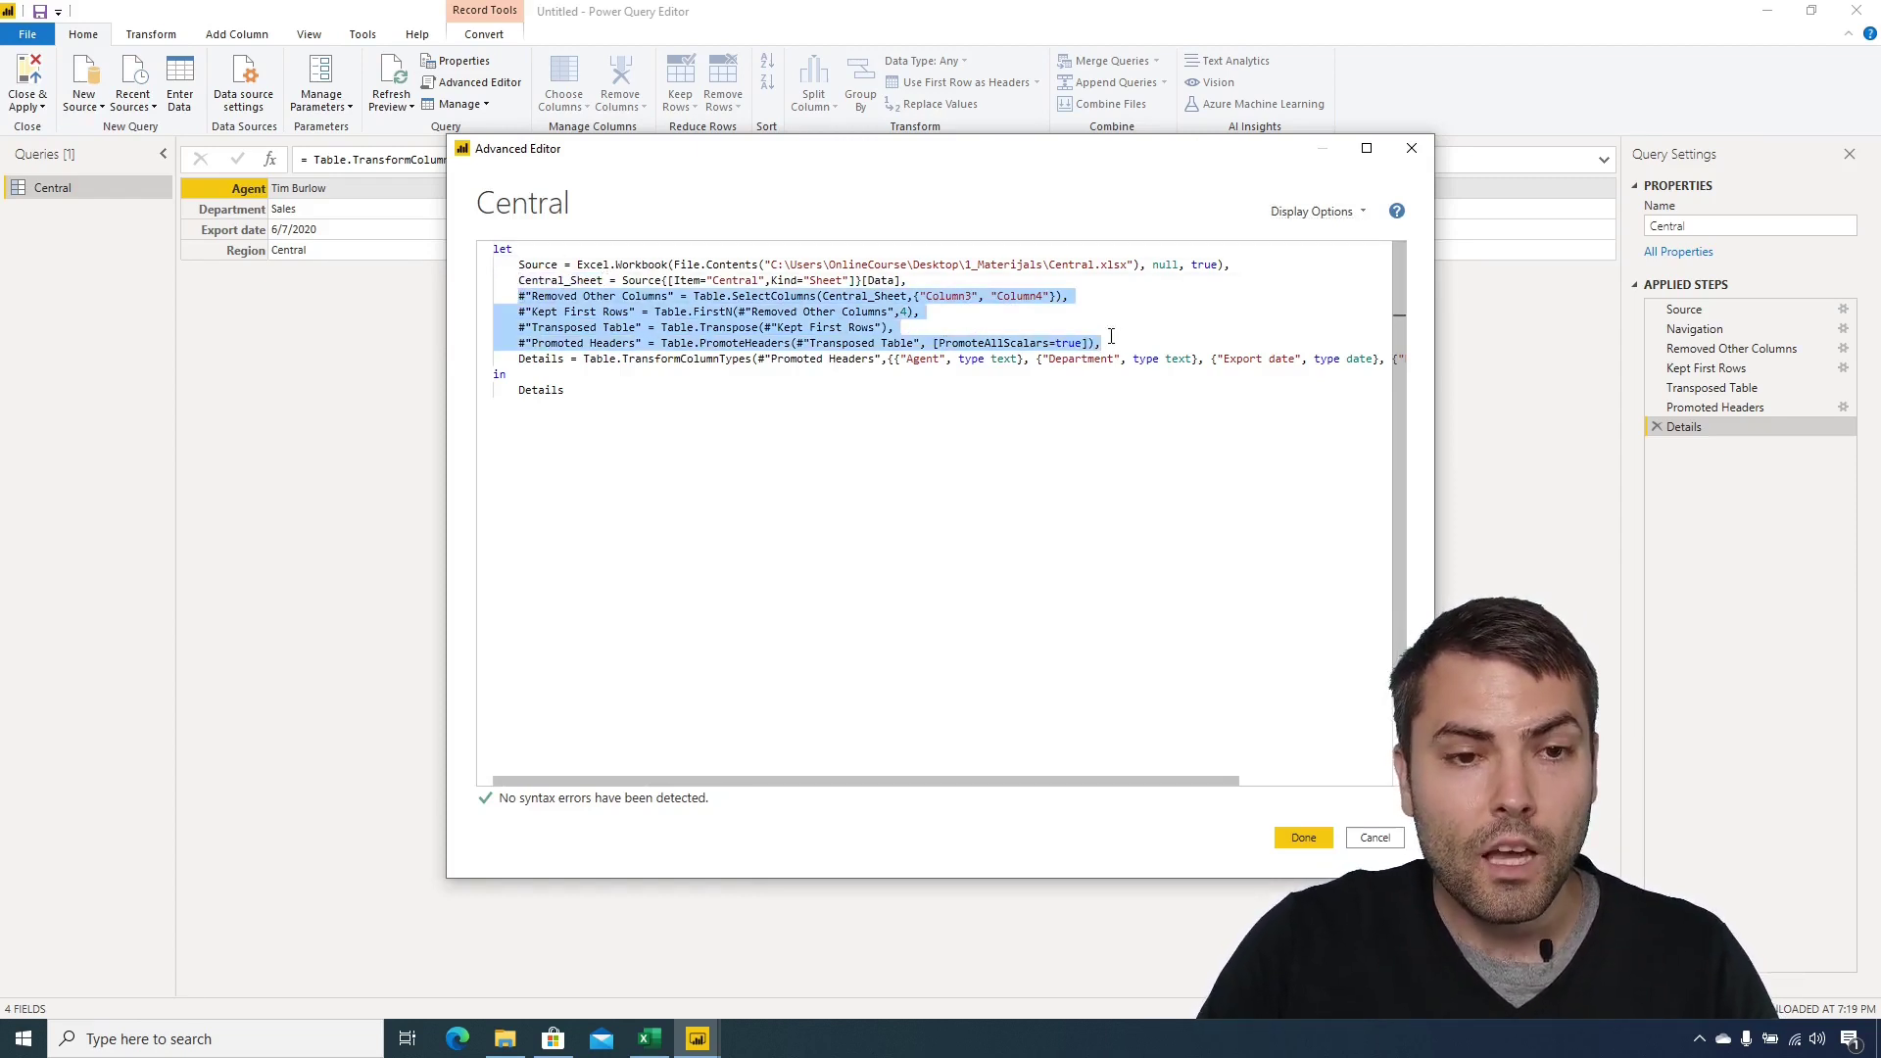
{"action": "left_click_drag", "start_coordinate": [520, 296], "coordinate": [516, 343]}
{"action": "left_click", "coordinate": [526, 359]}
{"action": "double_click", "coordinate": [556, 358]}
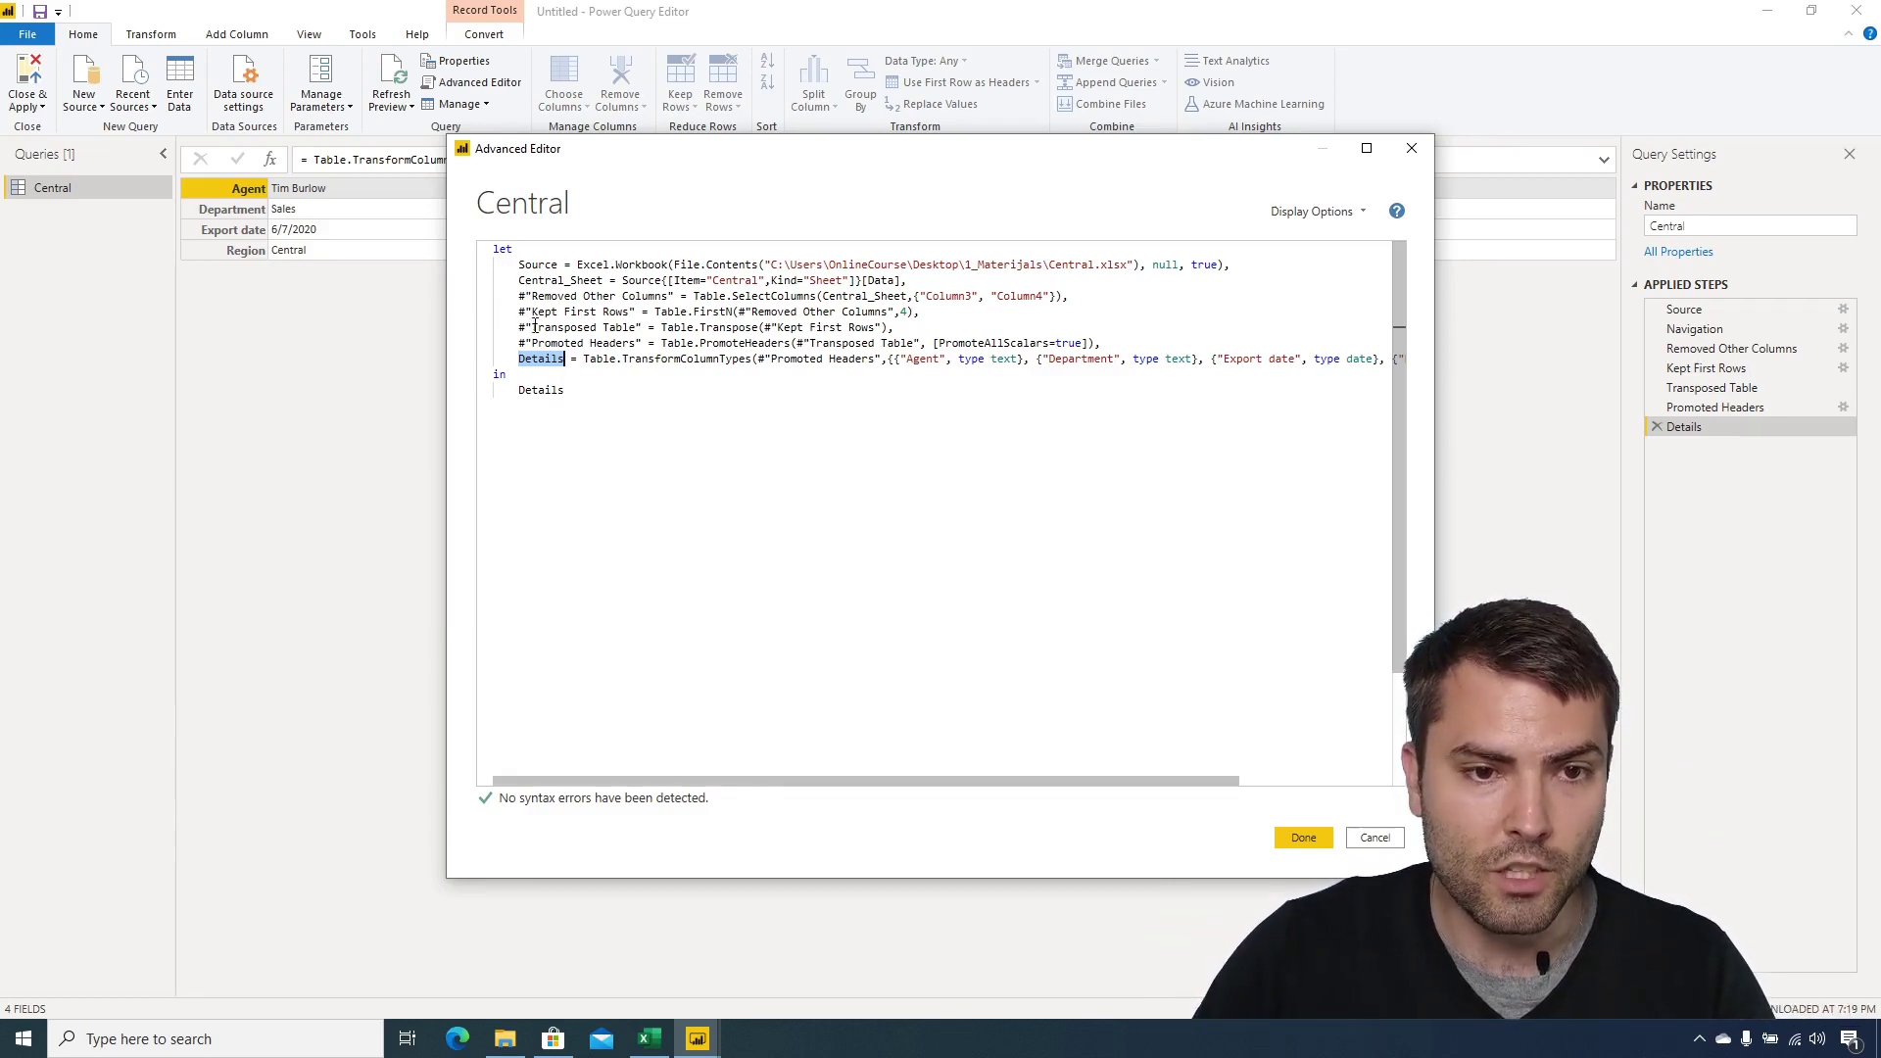
Add a new line 'Step2 = Central_Sheet' after the Details step in the M code.
{"action": "left_click_drag", "start_coordinate": [918, 780], "coordinate": [1071, 781]}
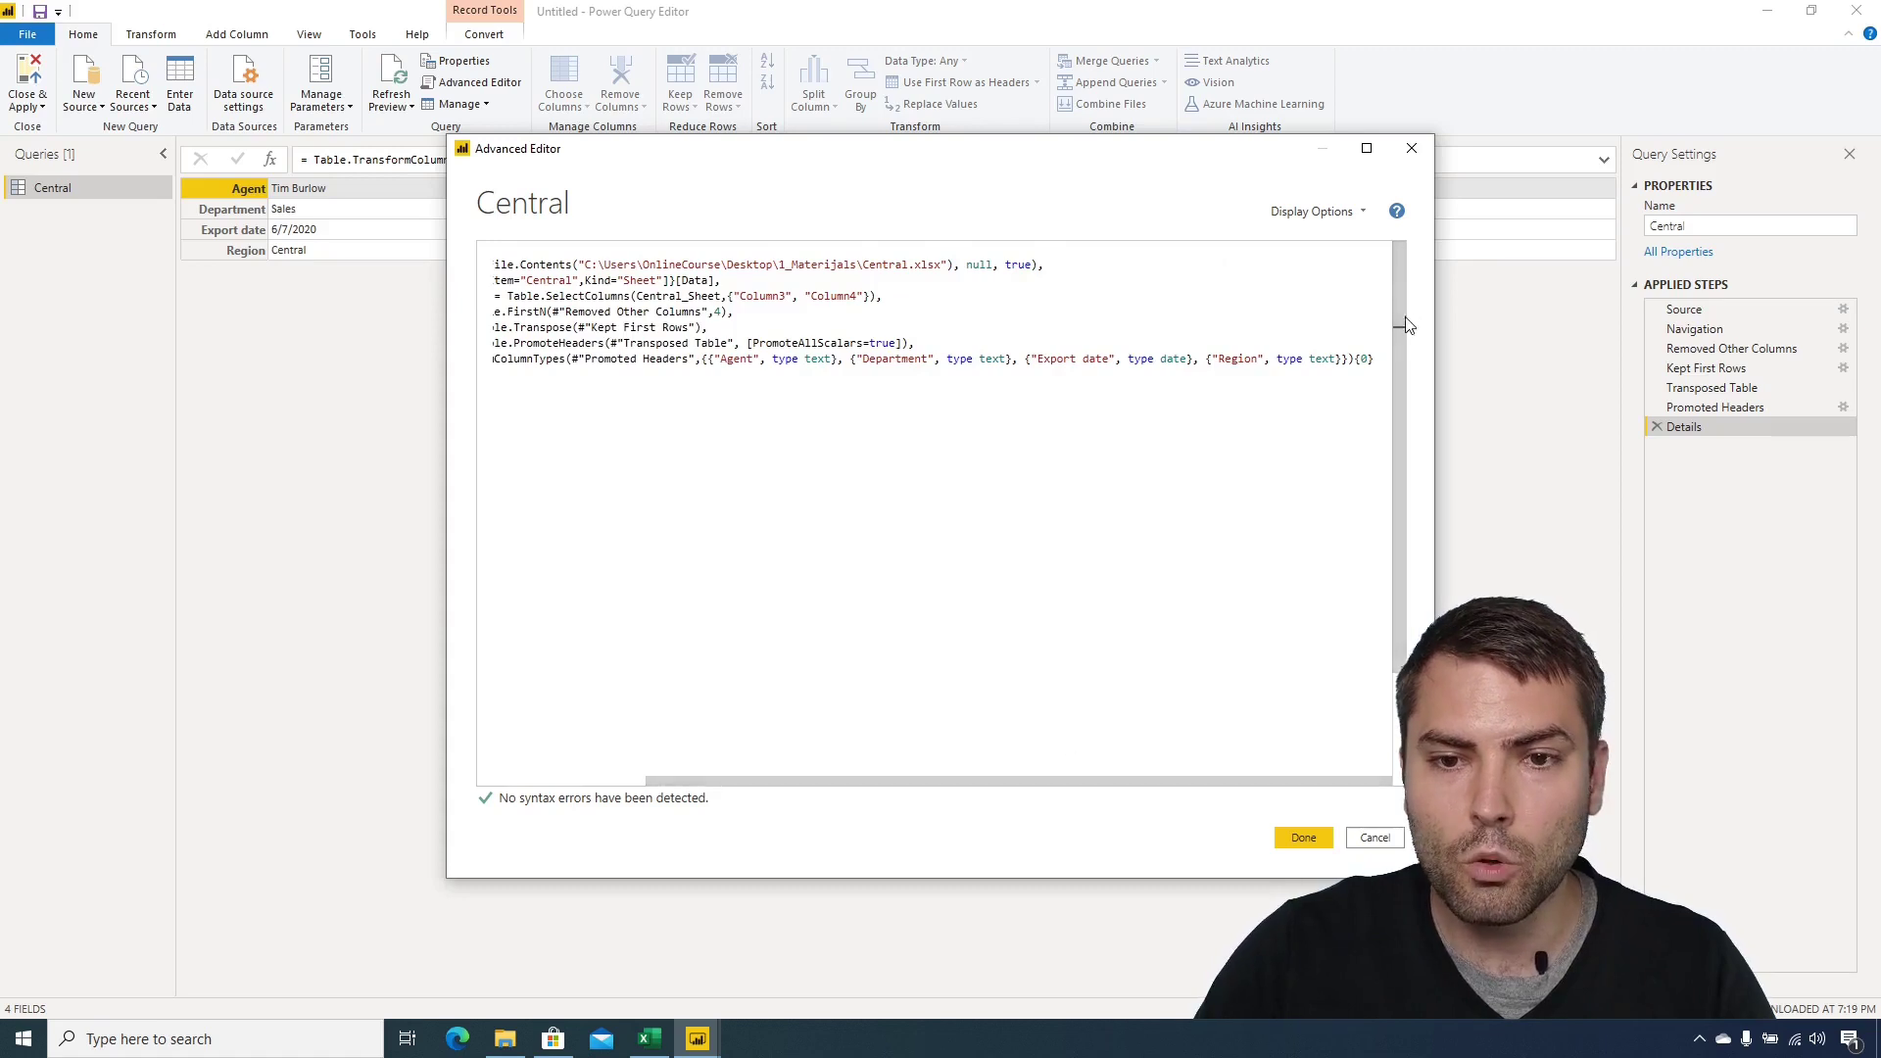
{"action": "type", "text": ","}
{"action": "key", "text": "Return"}
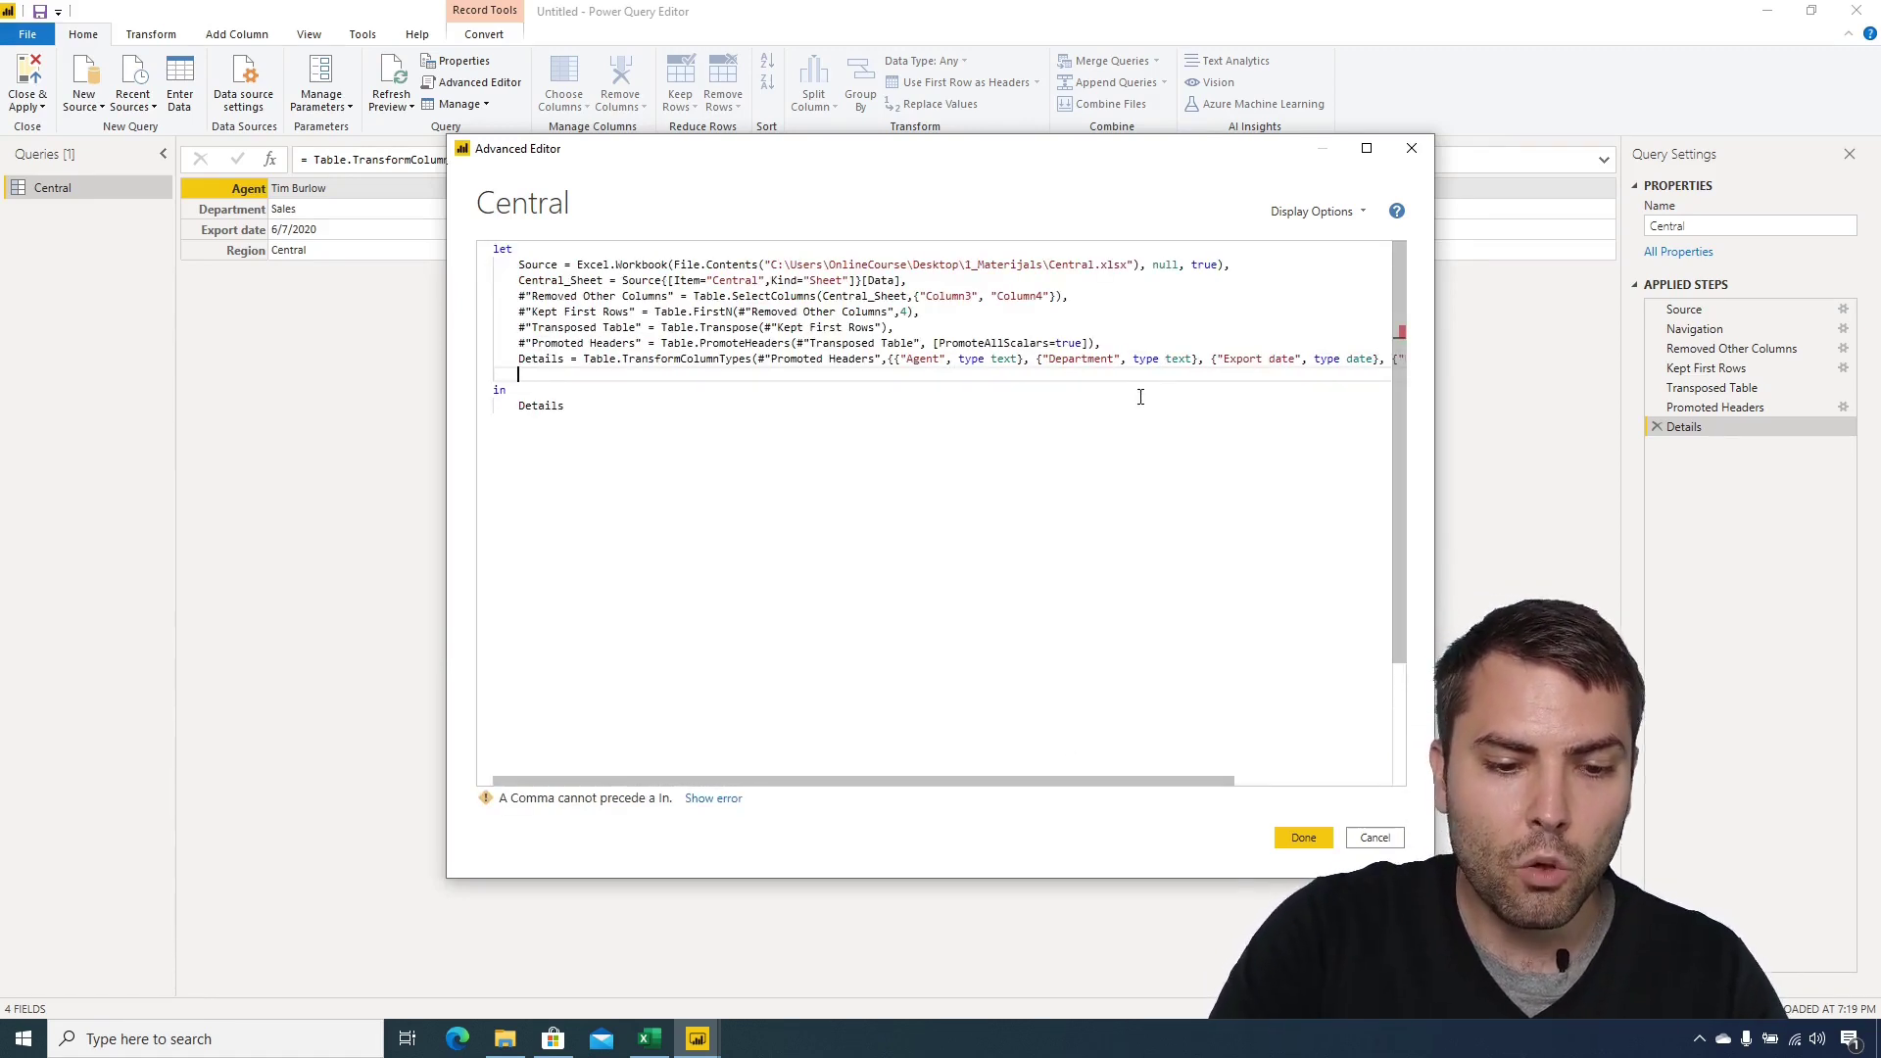
{"action": "type", "text": "Step2"}
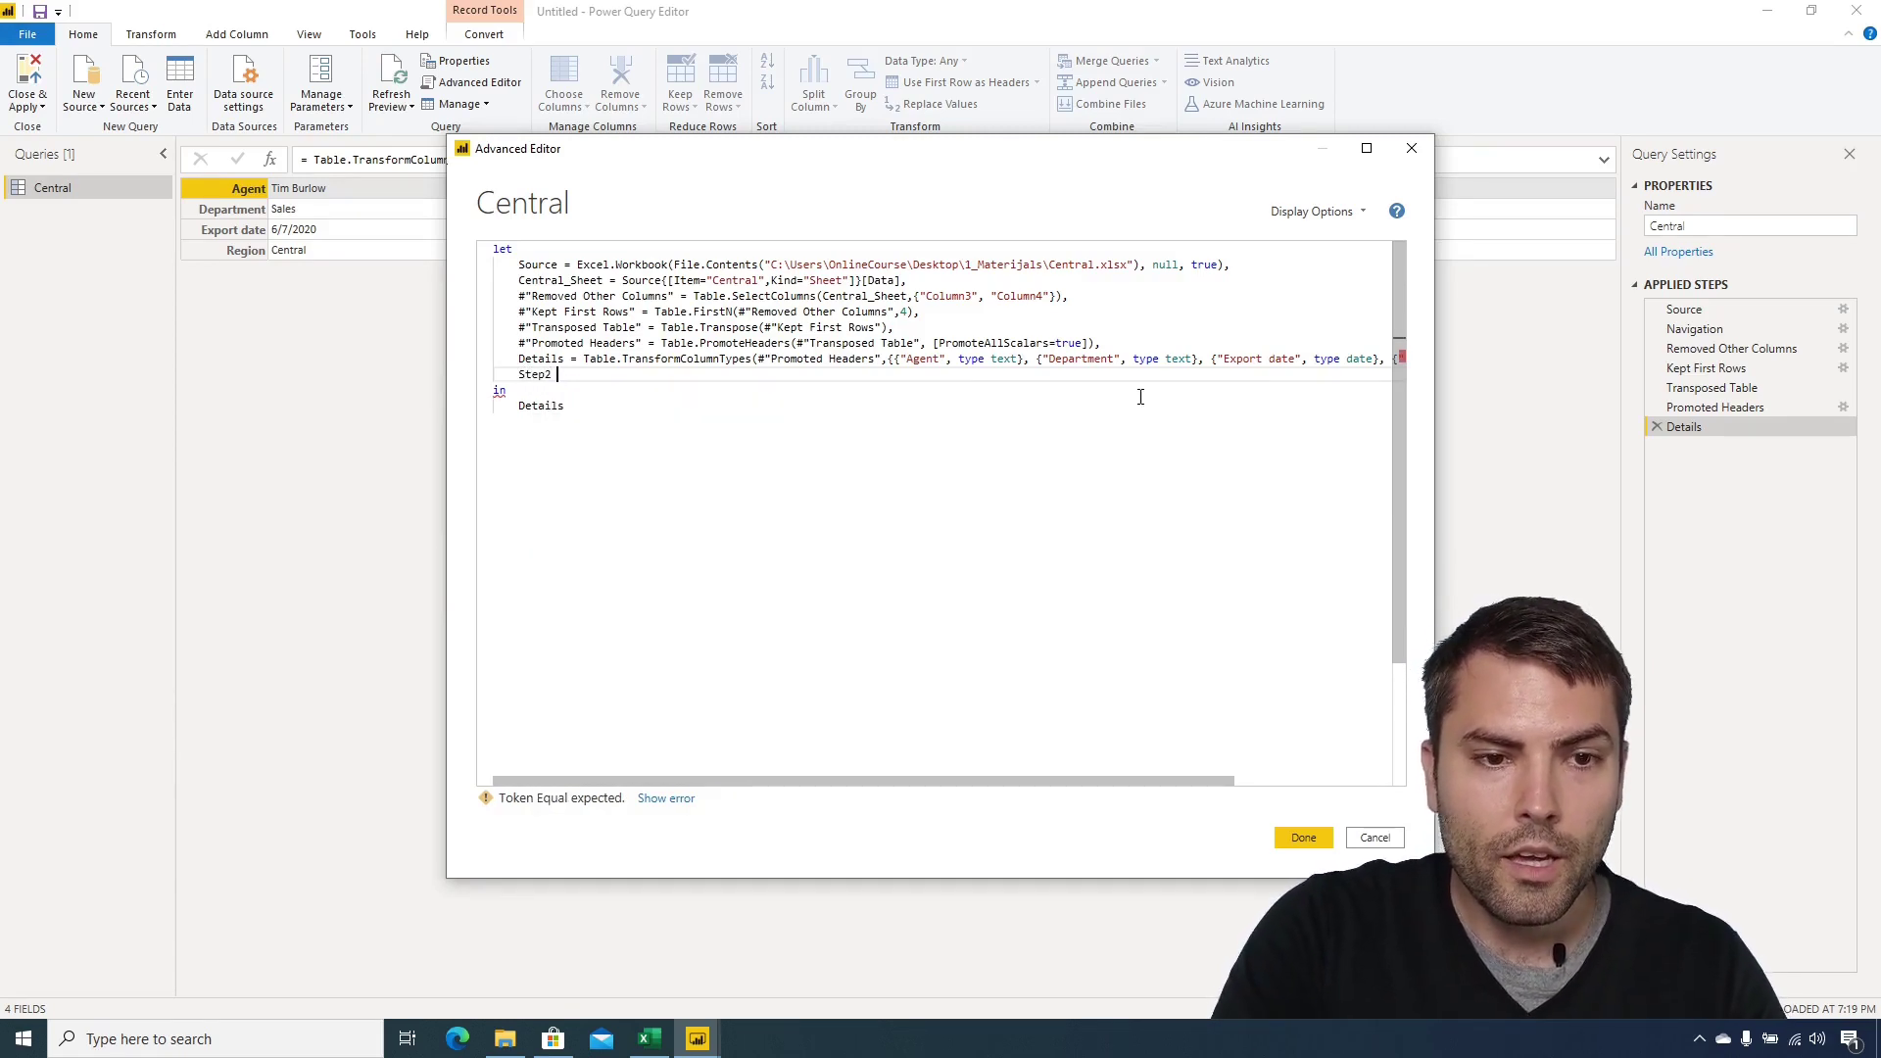
{"action": "type", "text": " ="}
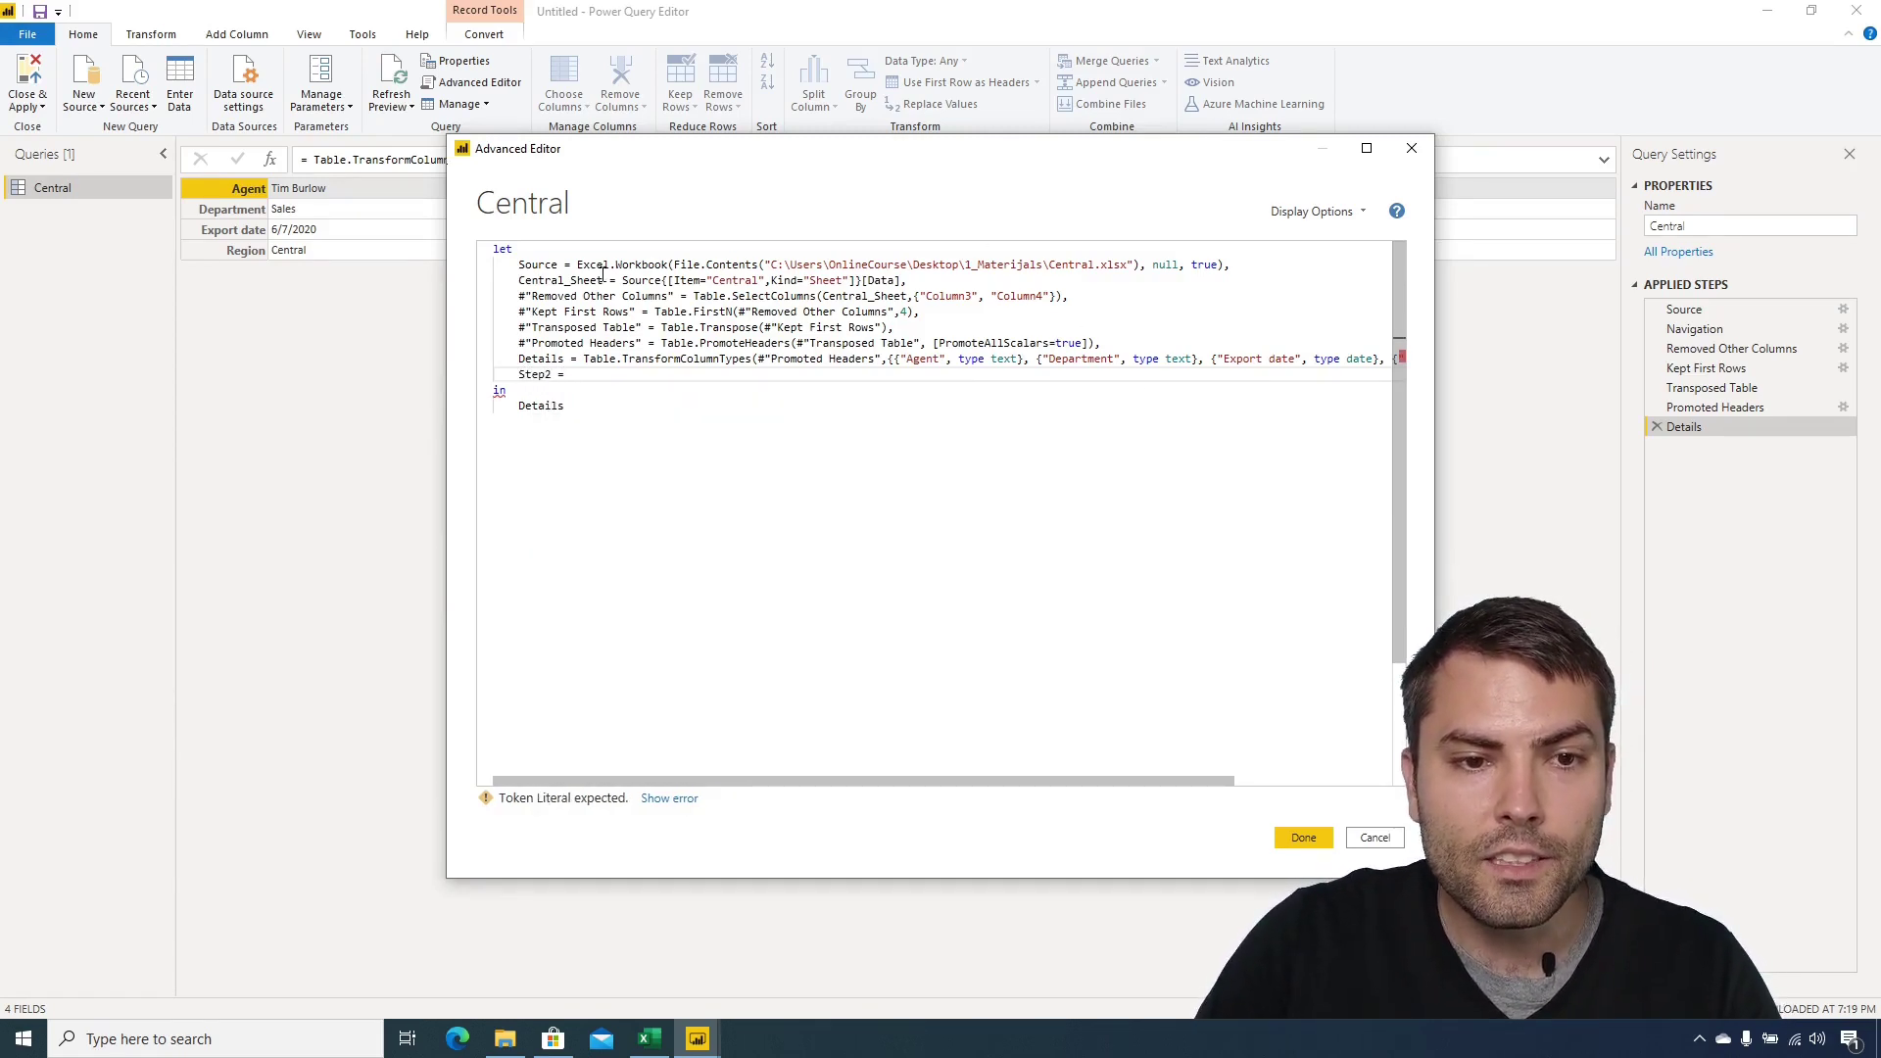
{"action": "left_click_drag", "start_coordinate": [606, 279], "coordinate": [546, 281]}
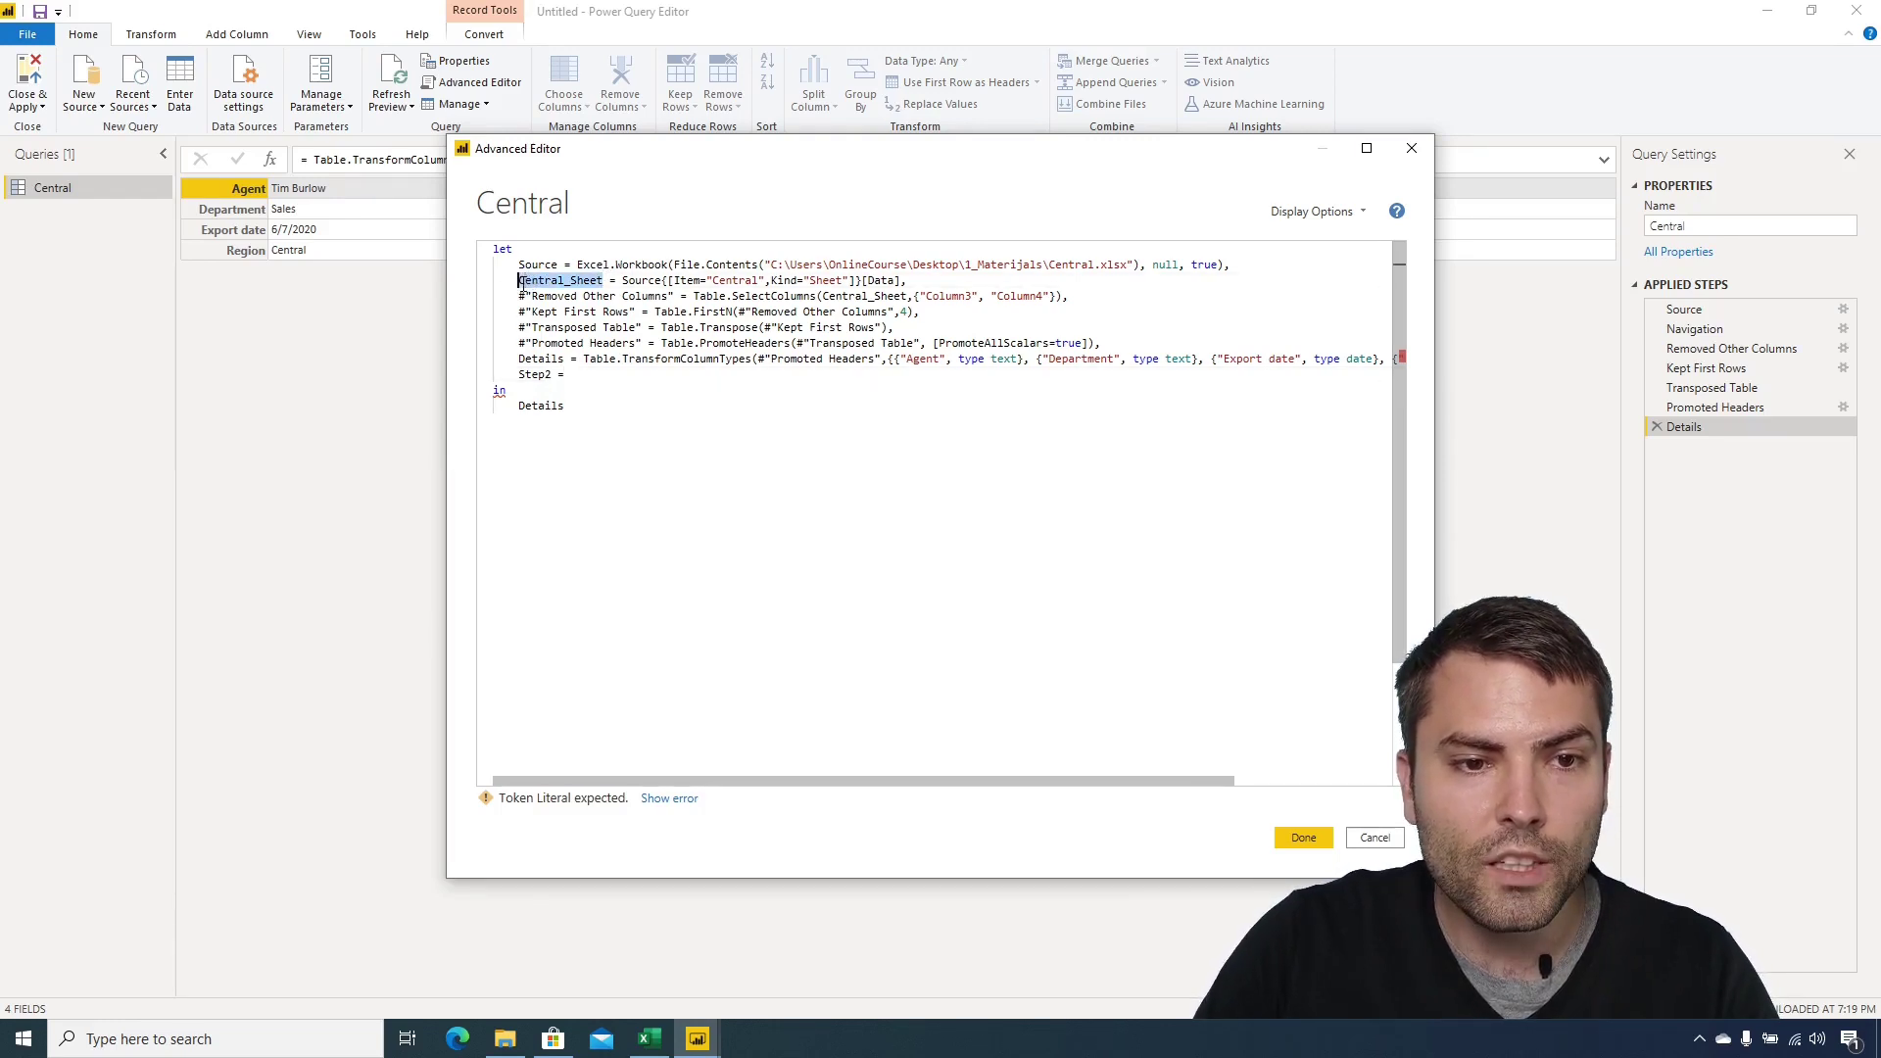
{"action": "key", "text": "ctrl+c"}
{"action": "left_click", "coordinate": [591, 373]}
{"action": "key", "text": "ctrl+v"}
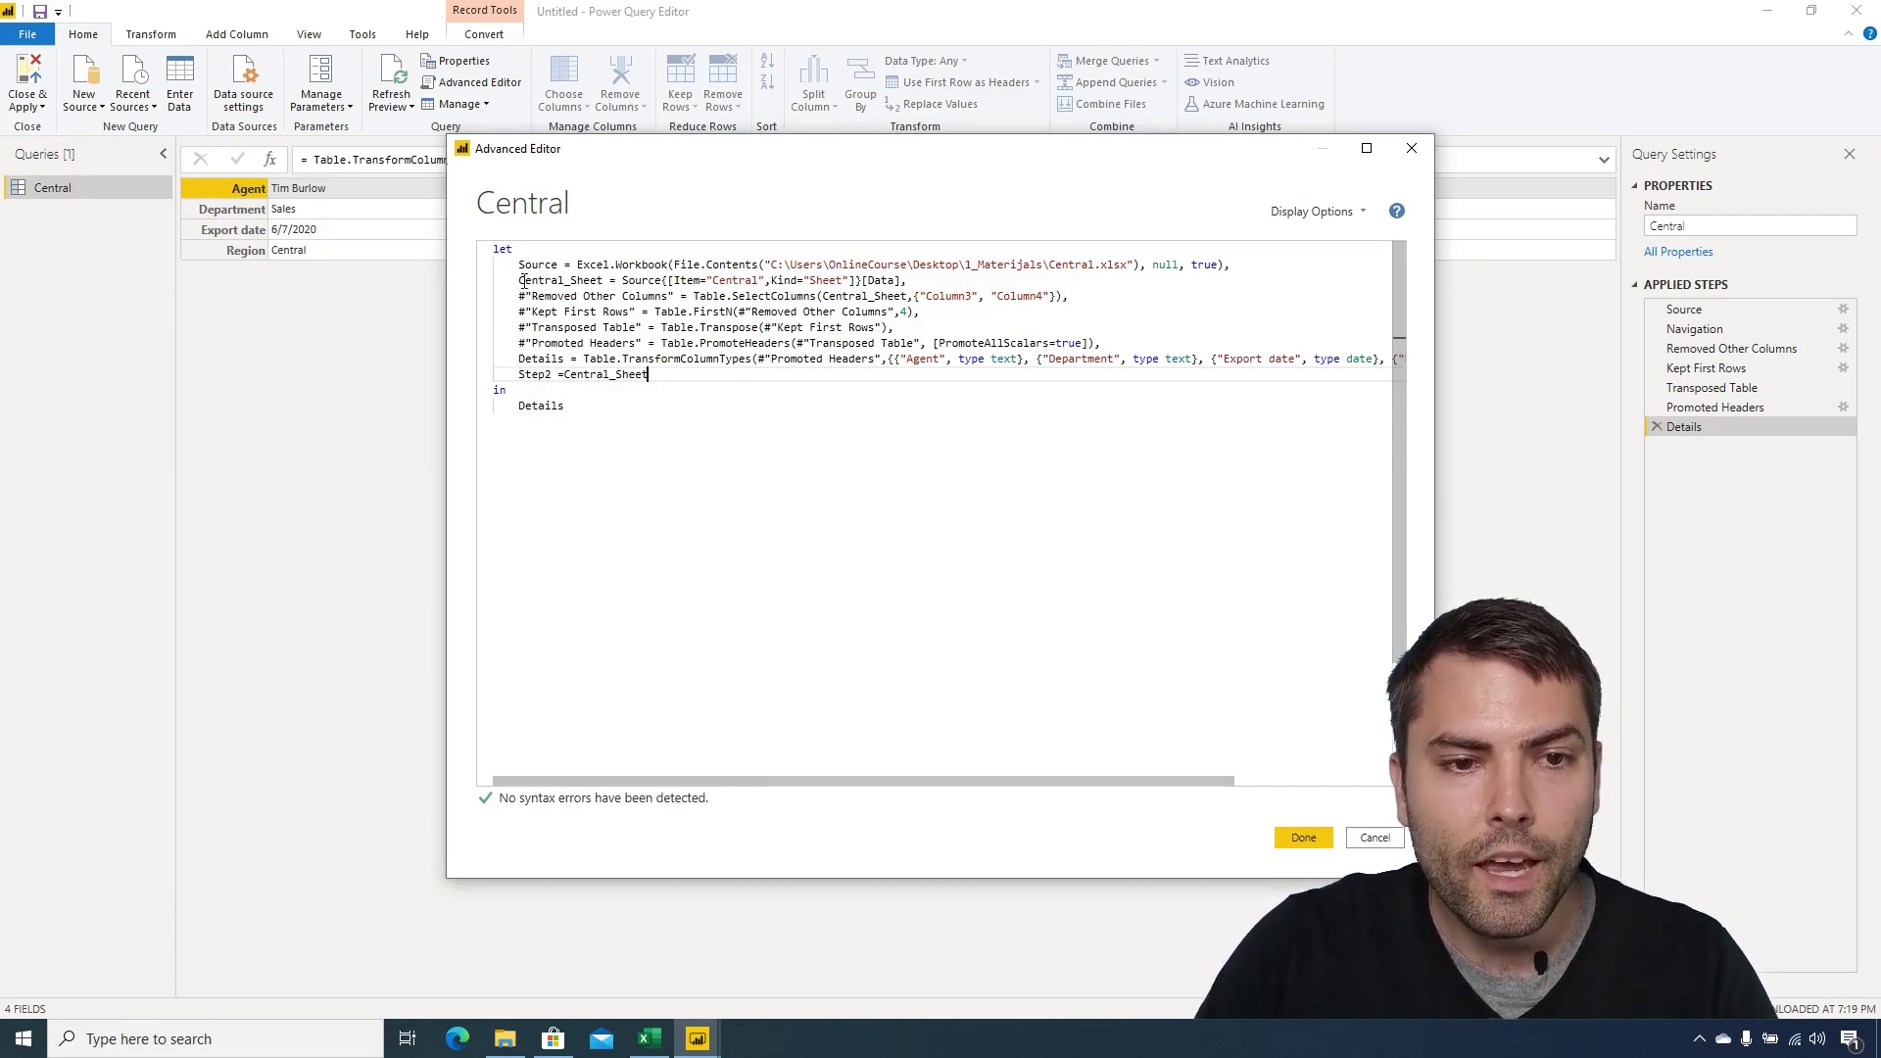
{"action": "left_click_drag", "start_coordinate": [518, 280], "coordinate": [605, 279]}
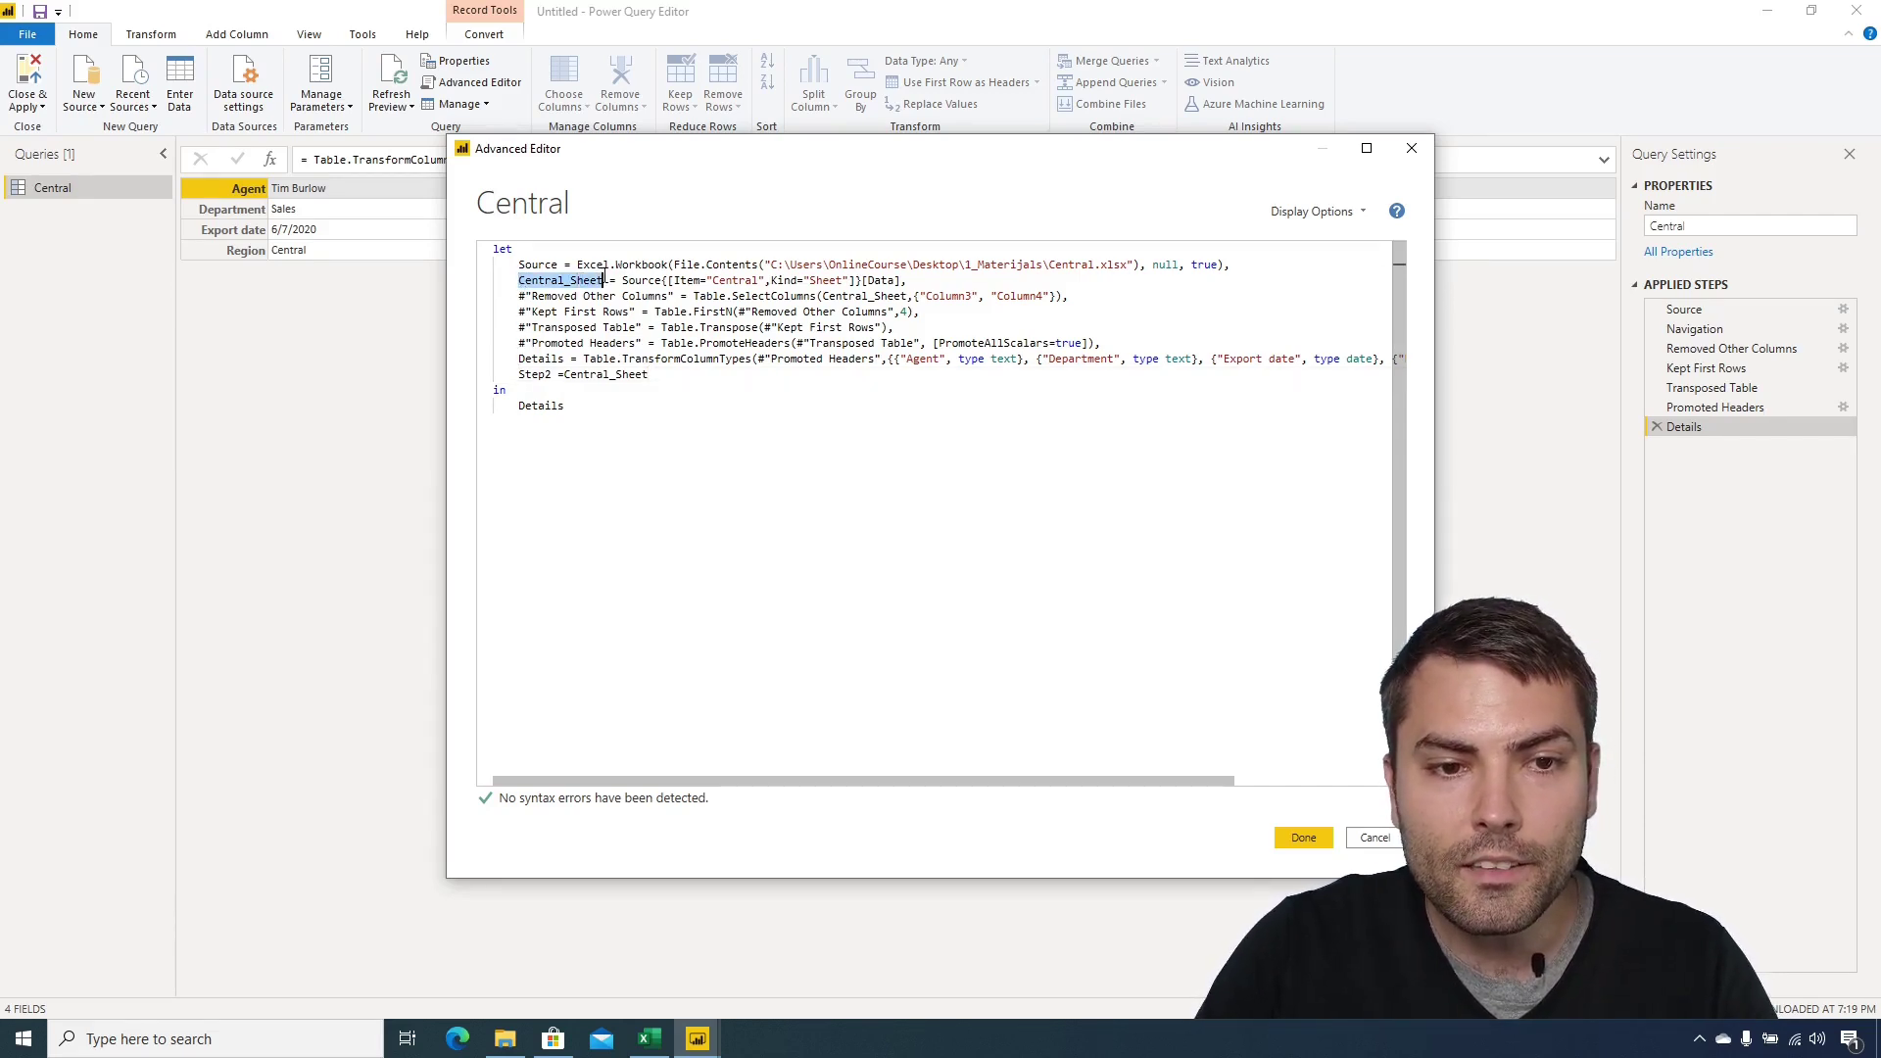
{"action": "left_click", "coordinate": [695, 380]}
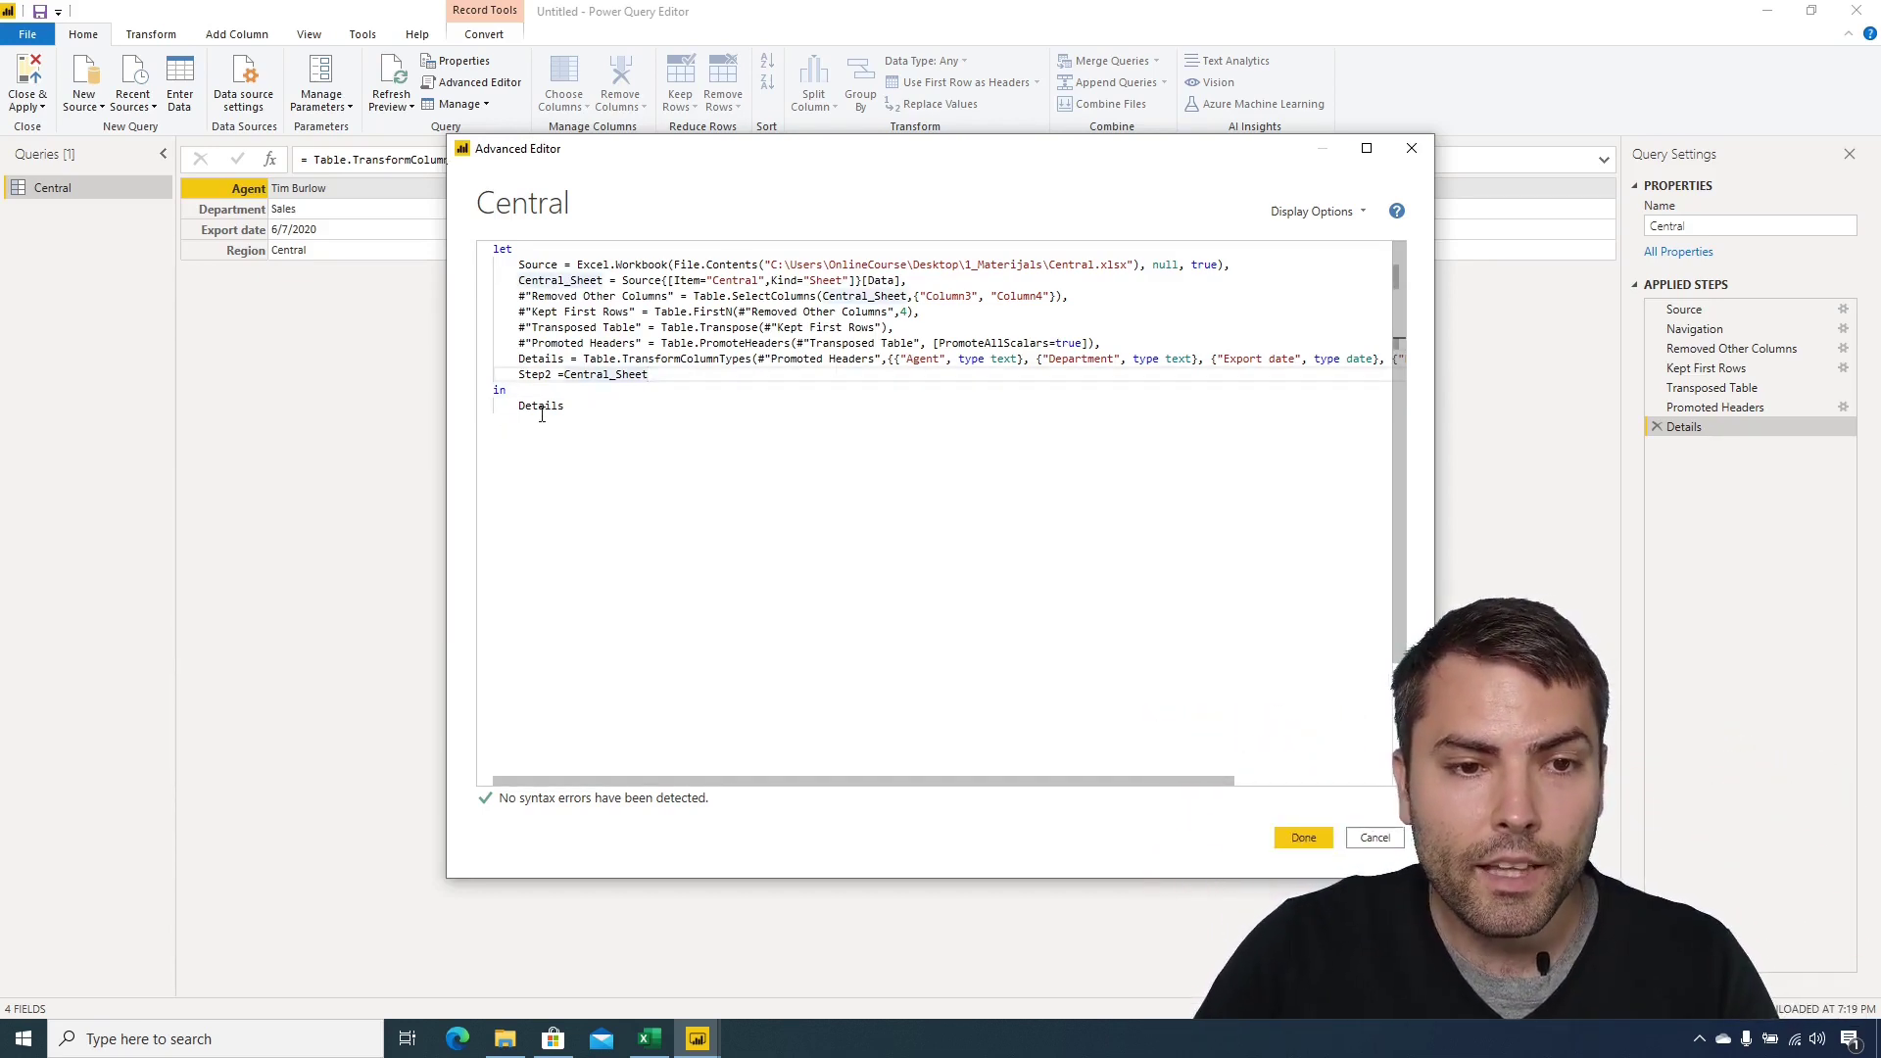
Change the query's final 'in' output from Details to Step2.
{"action": "double_click", "coordinate": [542, 377]}
{"action": "key", "text": "ctrl+c"}
{"action": "double_click", "coordinate": [538, 406]}
{"action": "key", "text": "ctrl+v"}
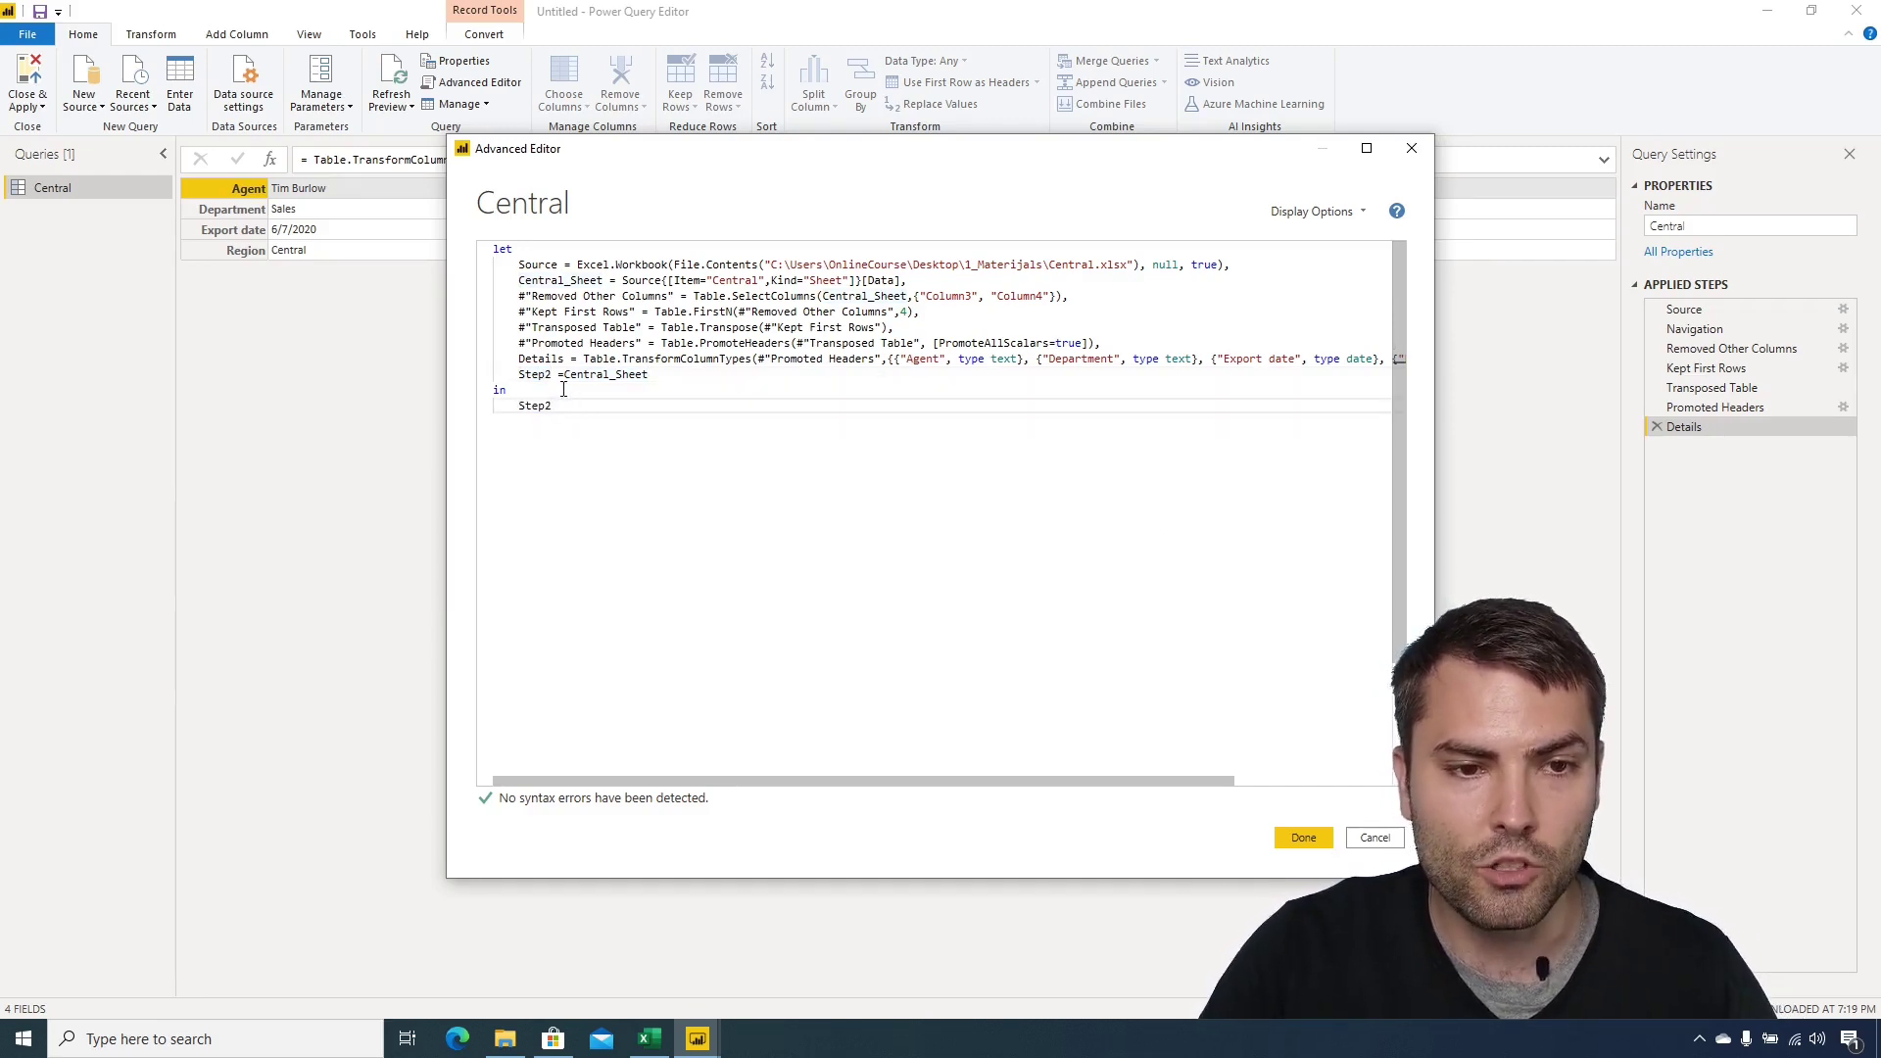
{"action": "left_click", "coordinate": [1301, 838]}
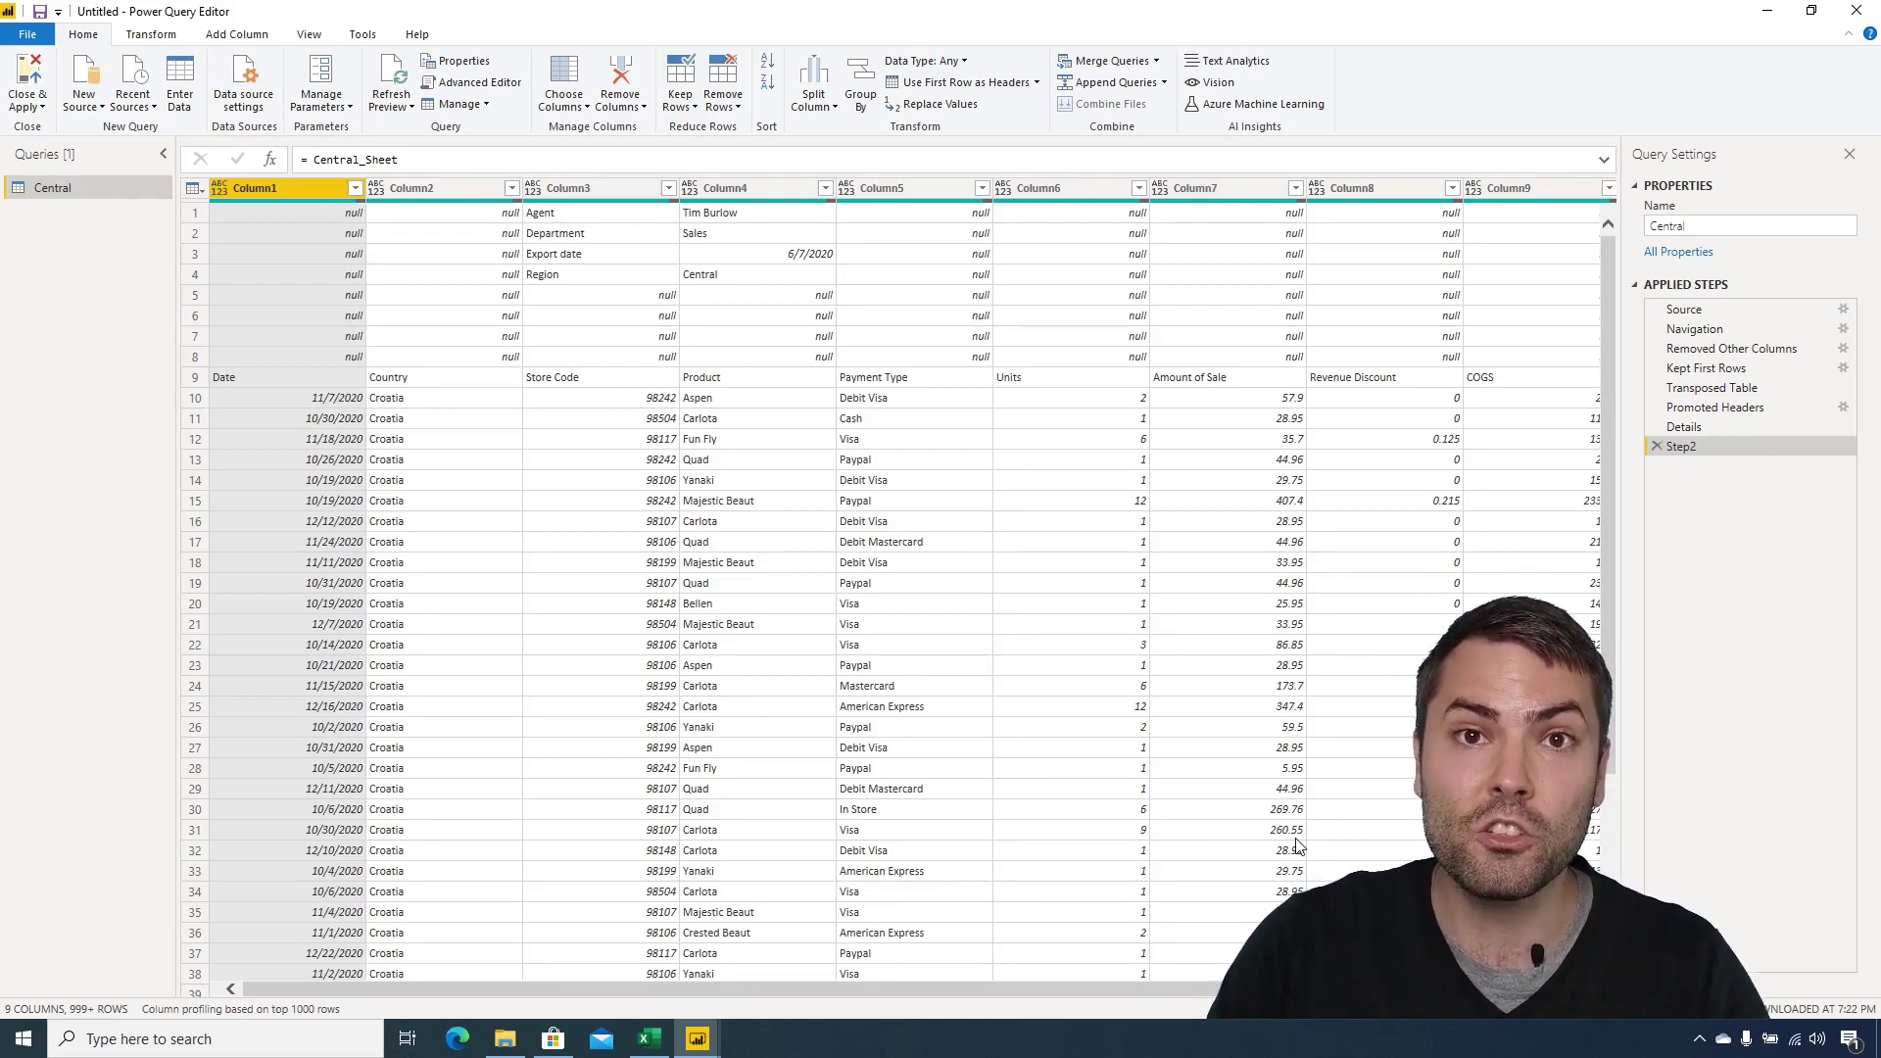
{"action": "left_click", "coordinate": [1726, 426]}
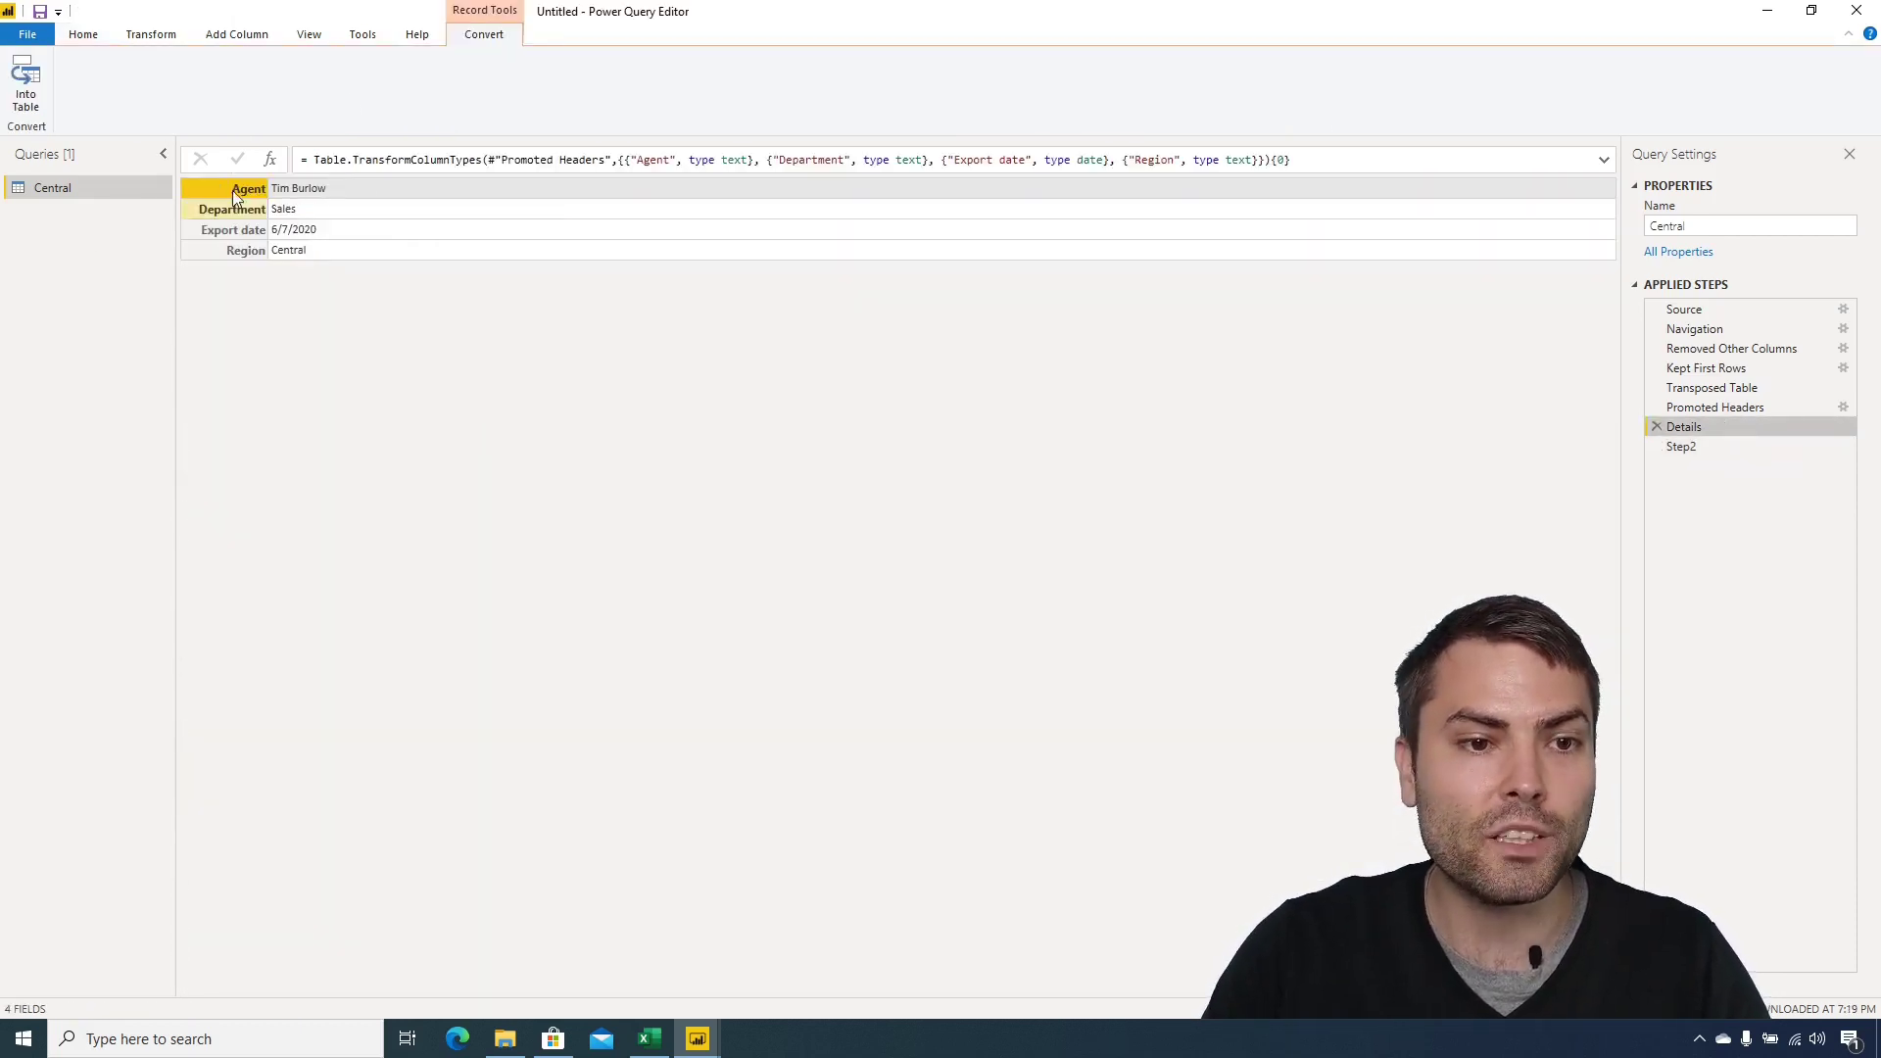
{"action": "left_click", "coordinate": [1753, 450]}
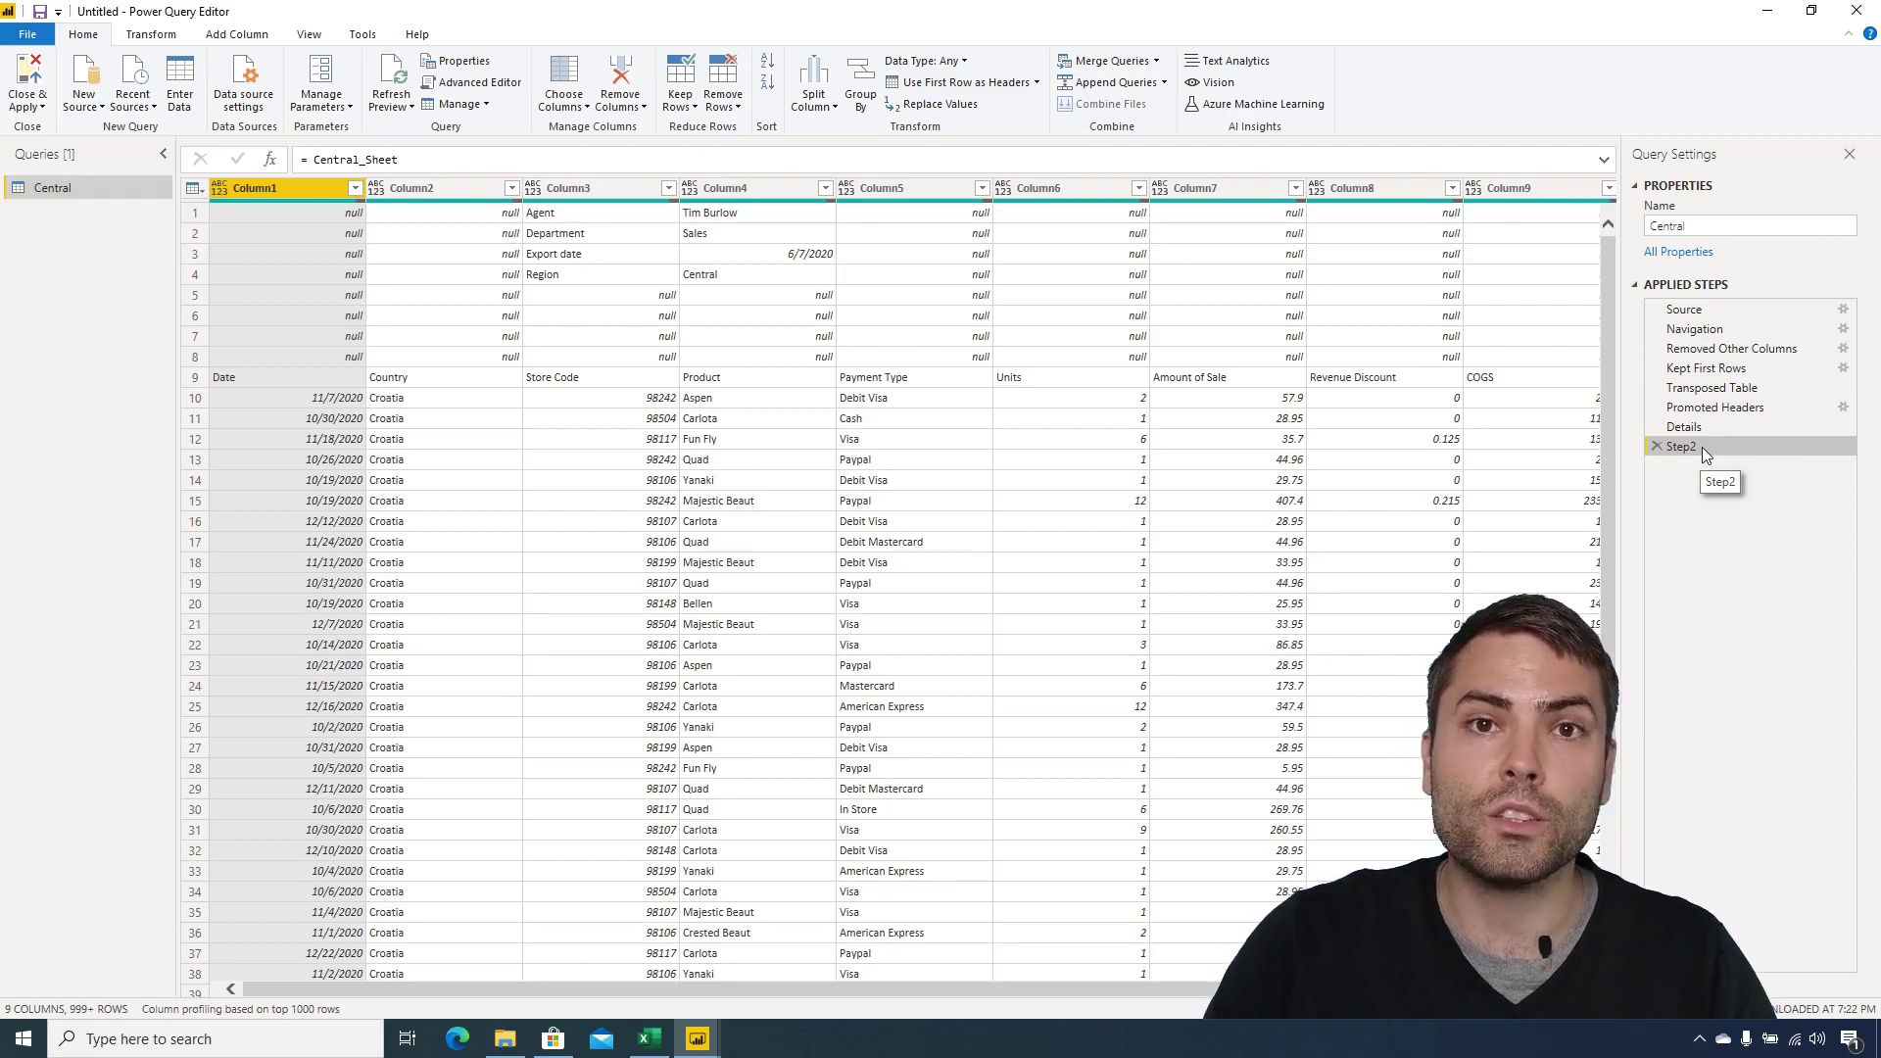
Remove the top 8 rows above the sales table headers.
{"action": "left_click", "coordinate": [194, 188]}
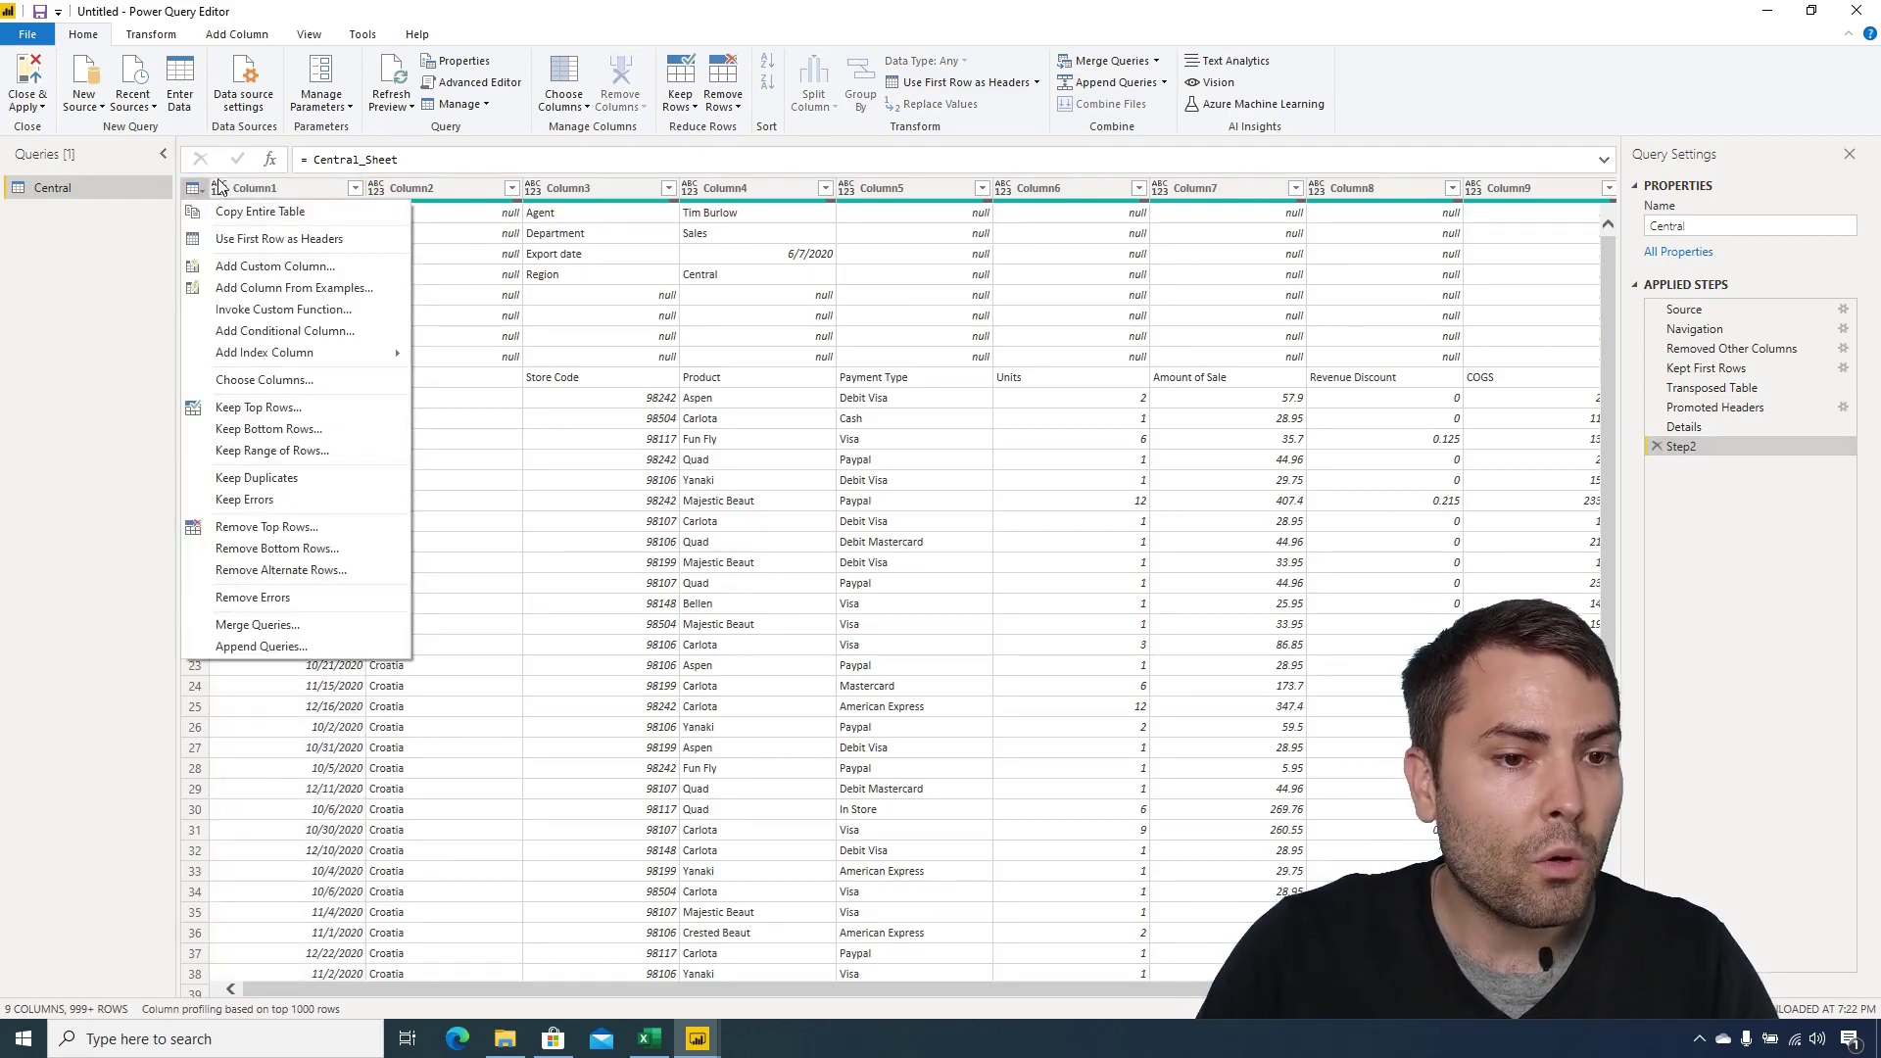
{"action": "left_click", "coordinate": [286, 528]}
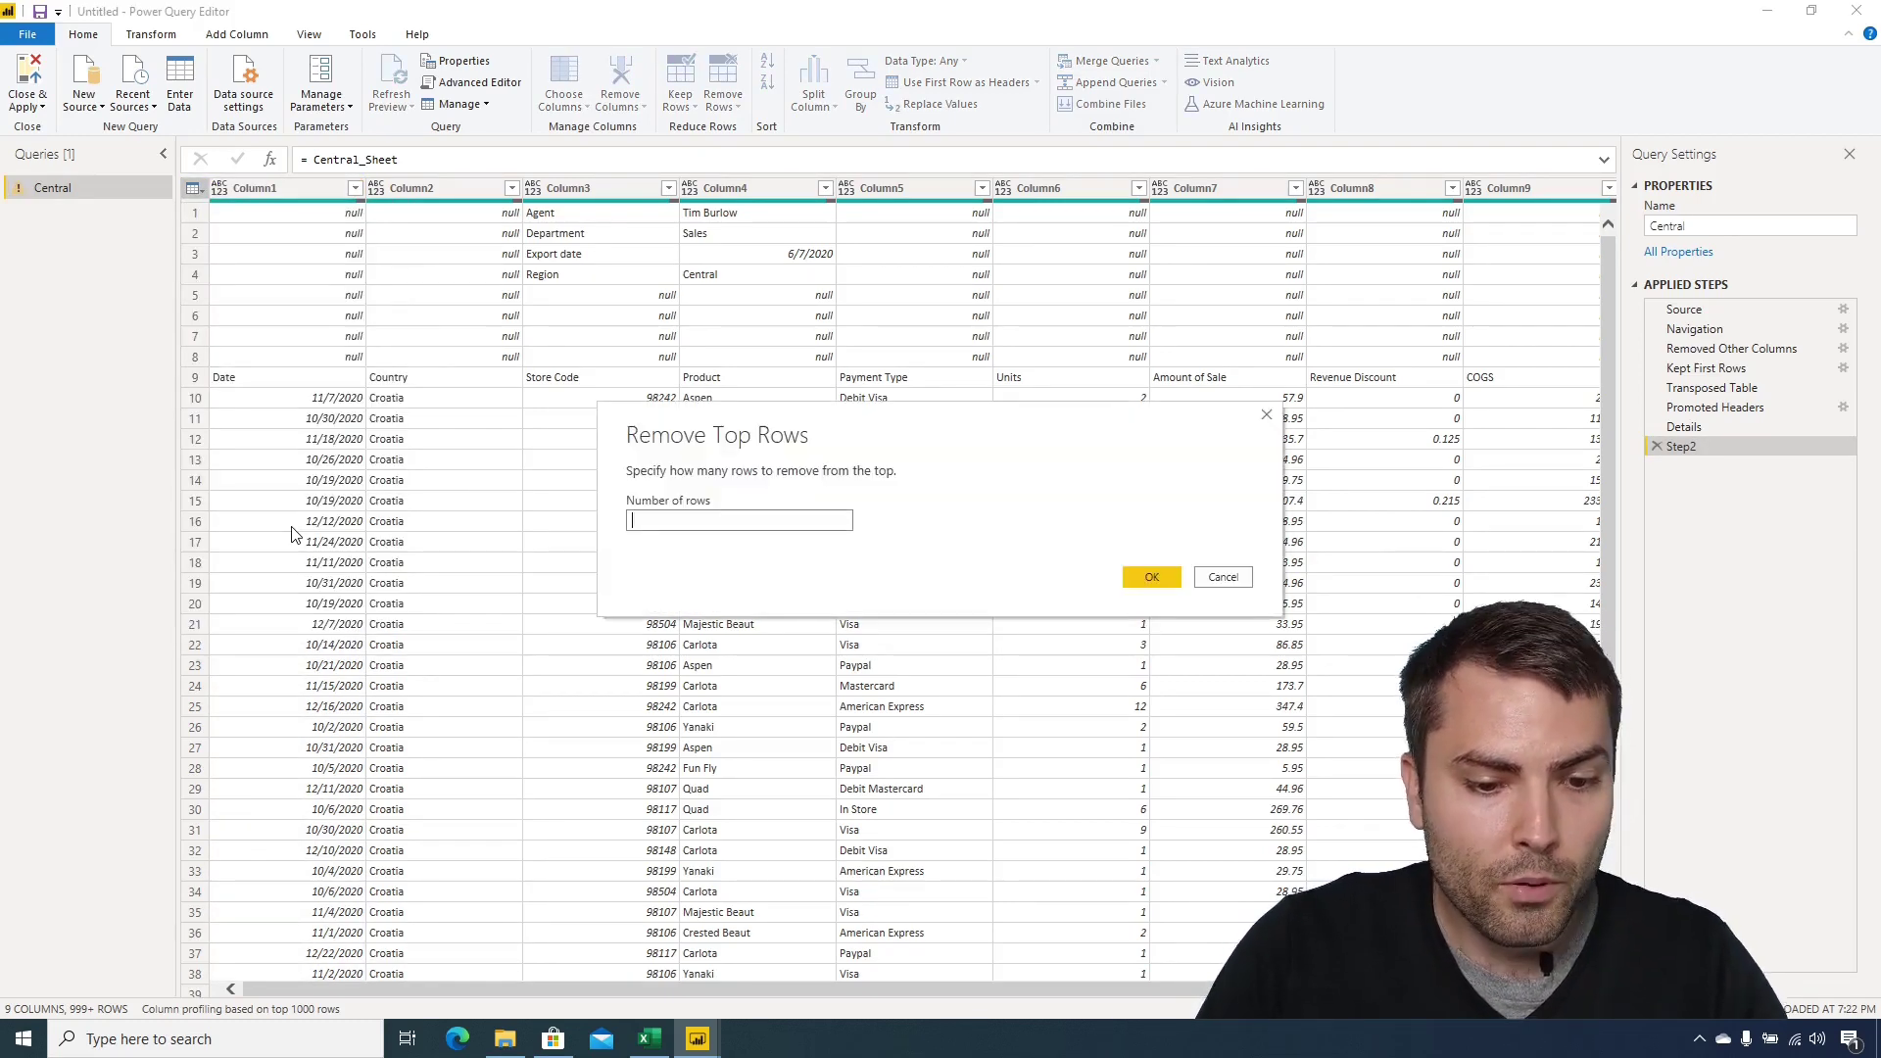
{"action": "left_click", "coordinate": [1151, 577]}
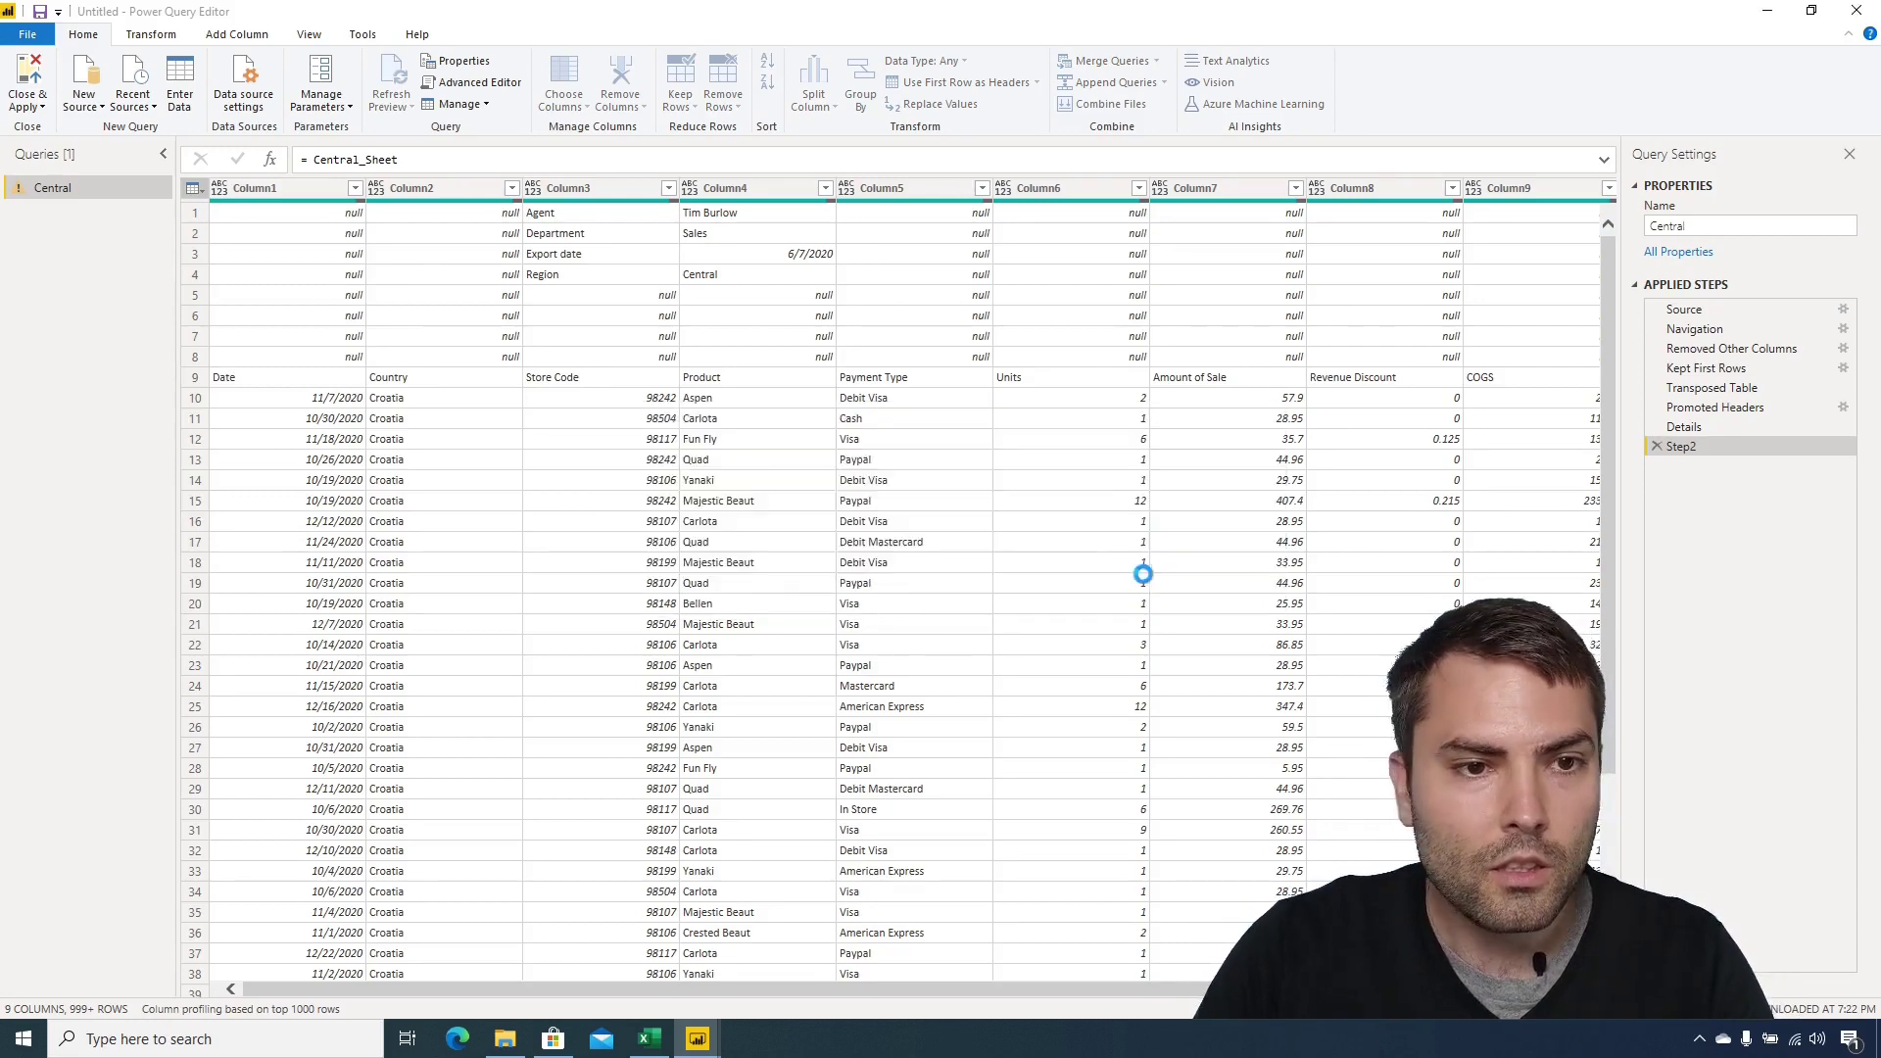
Promote the Date, Country, Store Code row to column headers.
{"action": "left_click", "coordinate": [237, 35]}
{"action": "left_click", "coordinate": [83, 35]}
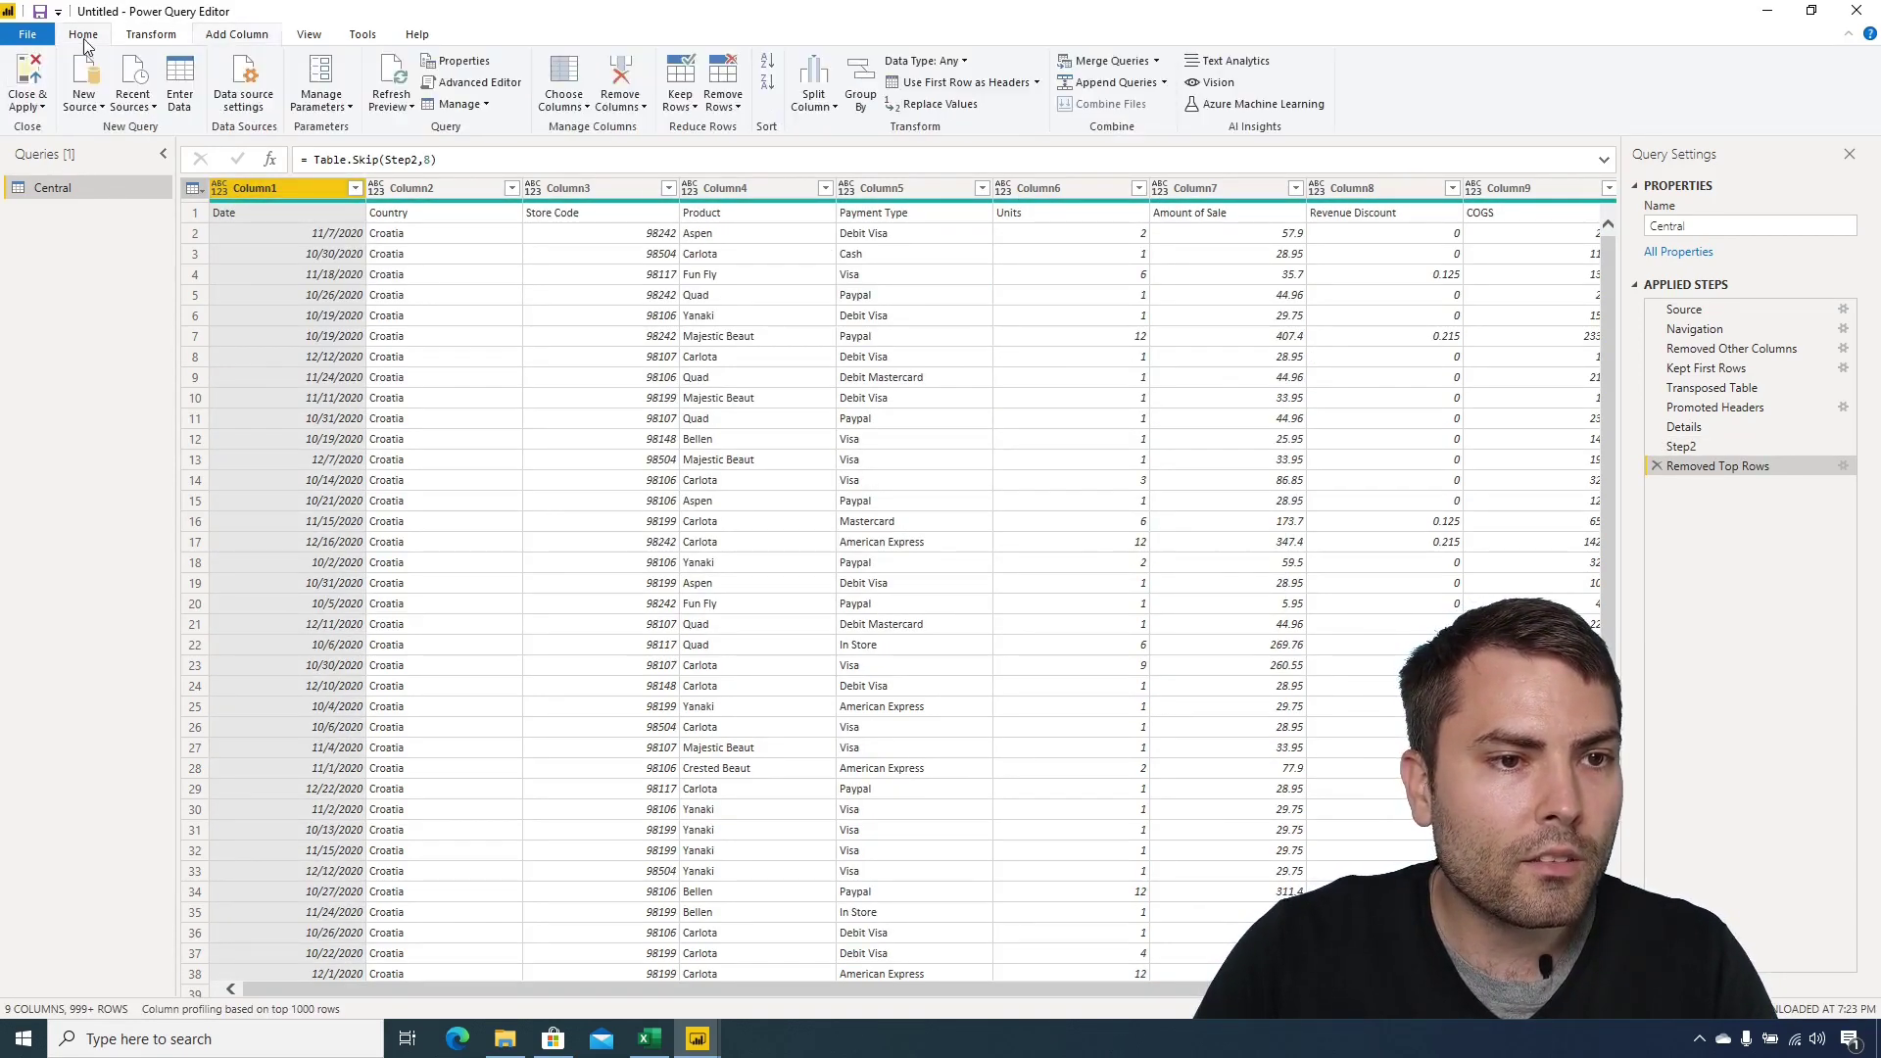
{"action": "left_click", "coordinate": [149, 35]}
{"action": "left_click", "coordinate": [84, 104]}
{"action": "left_click", "coordinate": [100, 129]}
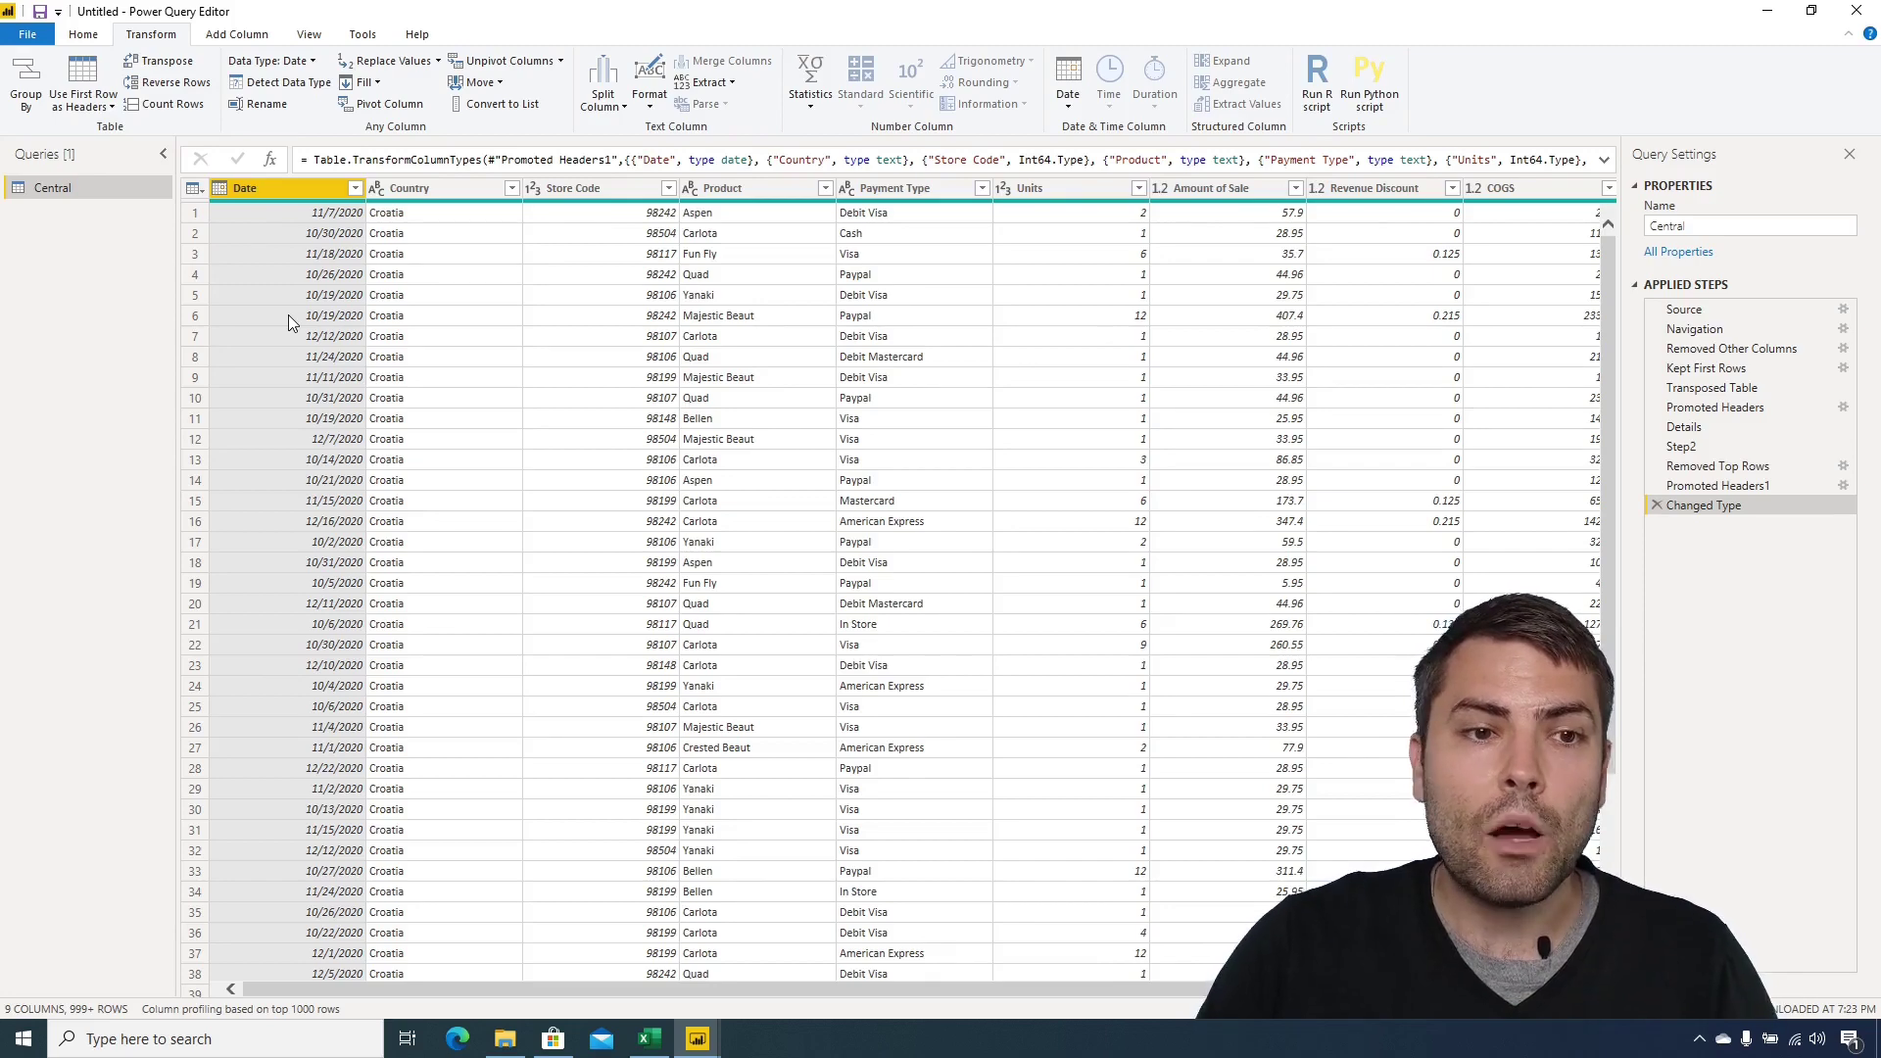
Add a custom column named DetailsRecord with the formula = Details.
{"action": "left_click", "coordinate": [236, 35]}
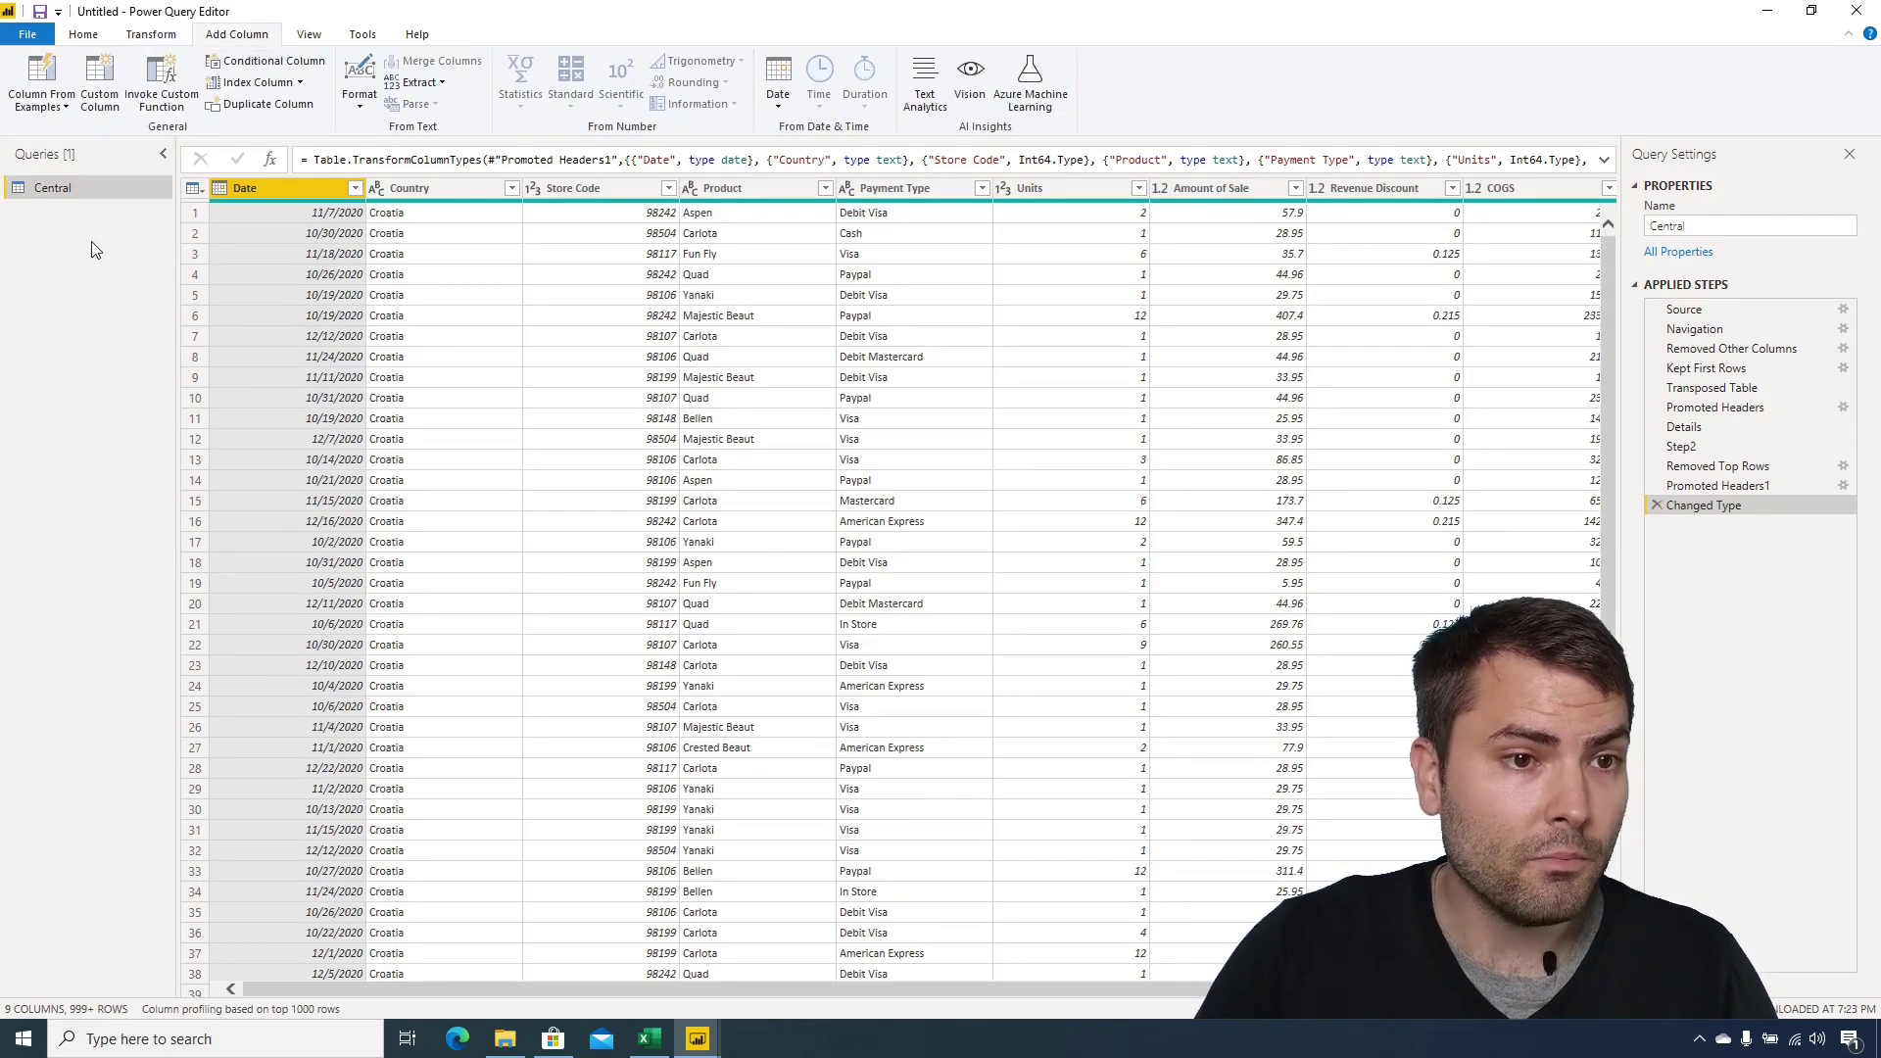
{"action": "left_click", "coordinate": [100, 88]}
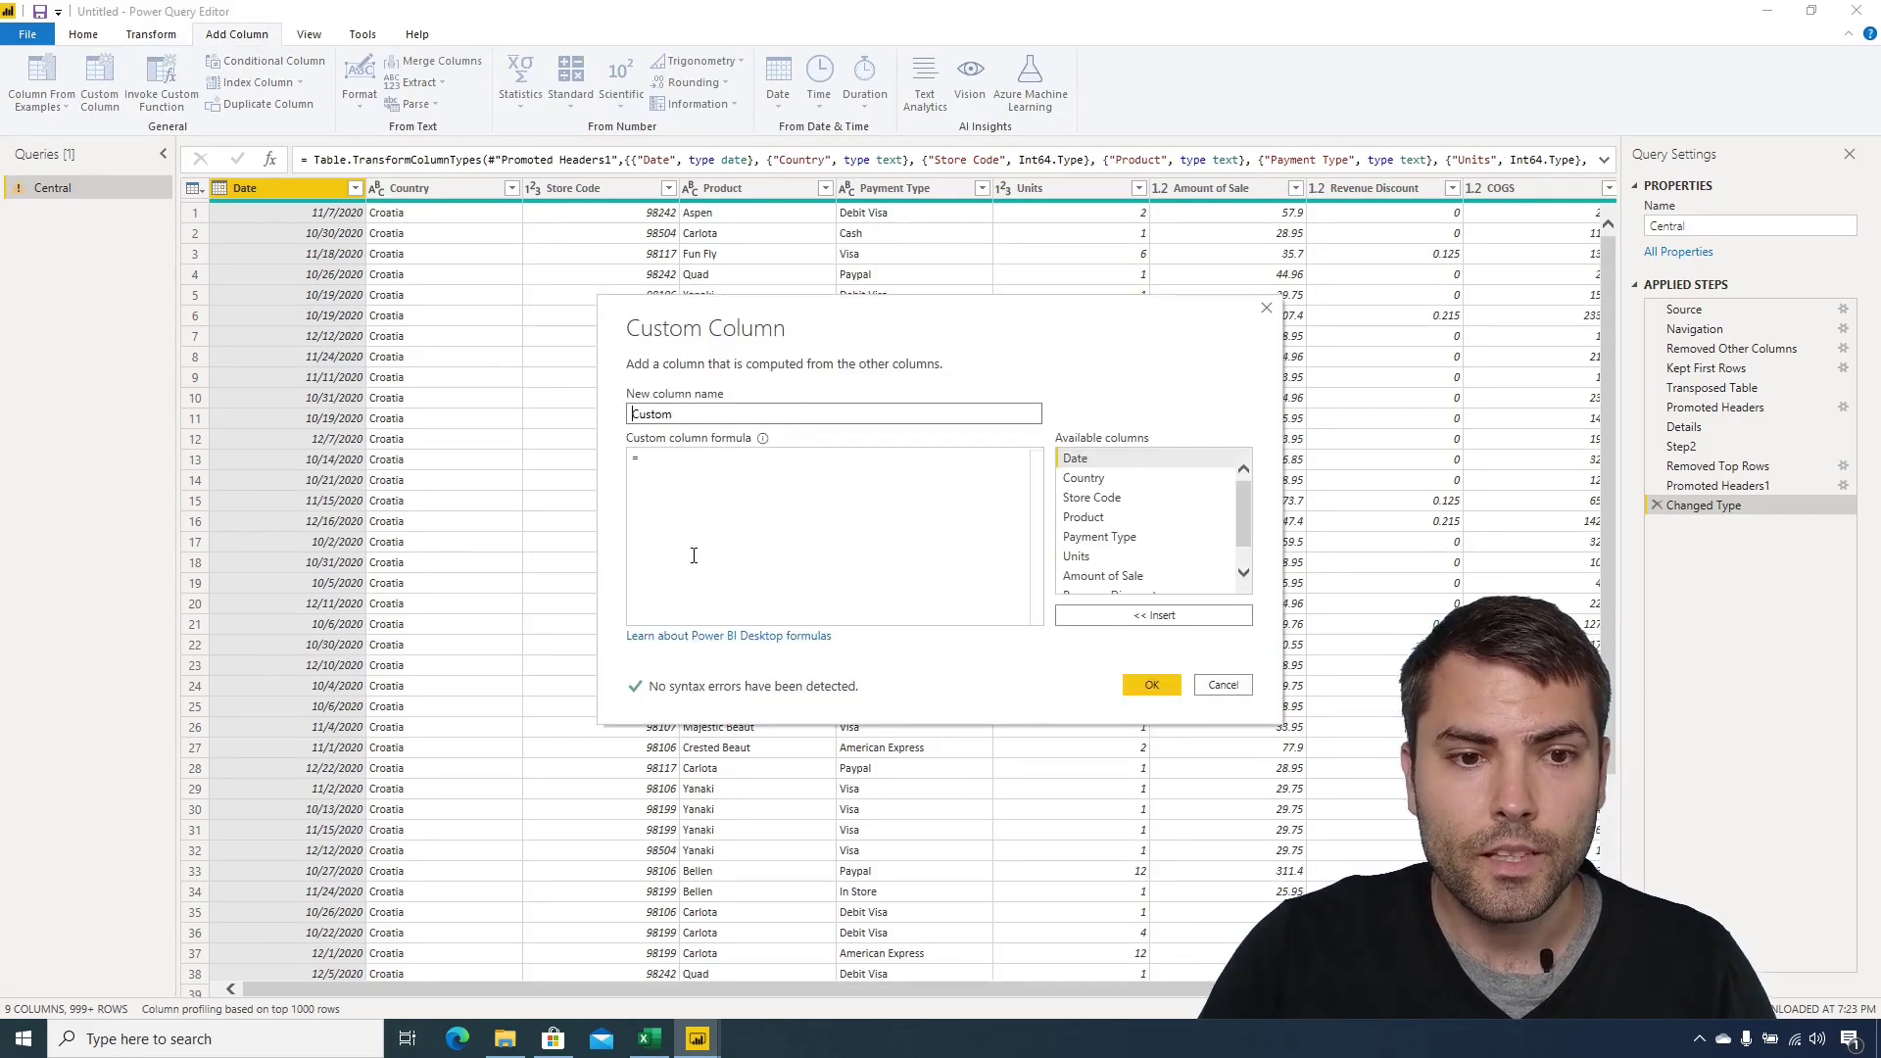
{"action": "double_click", "coordinate": [711, 419]}
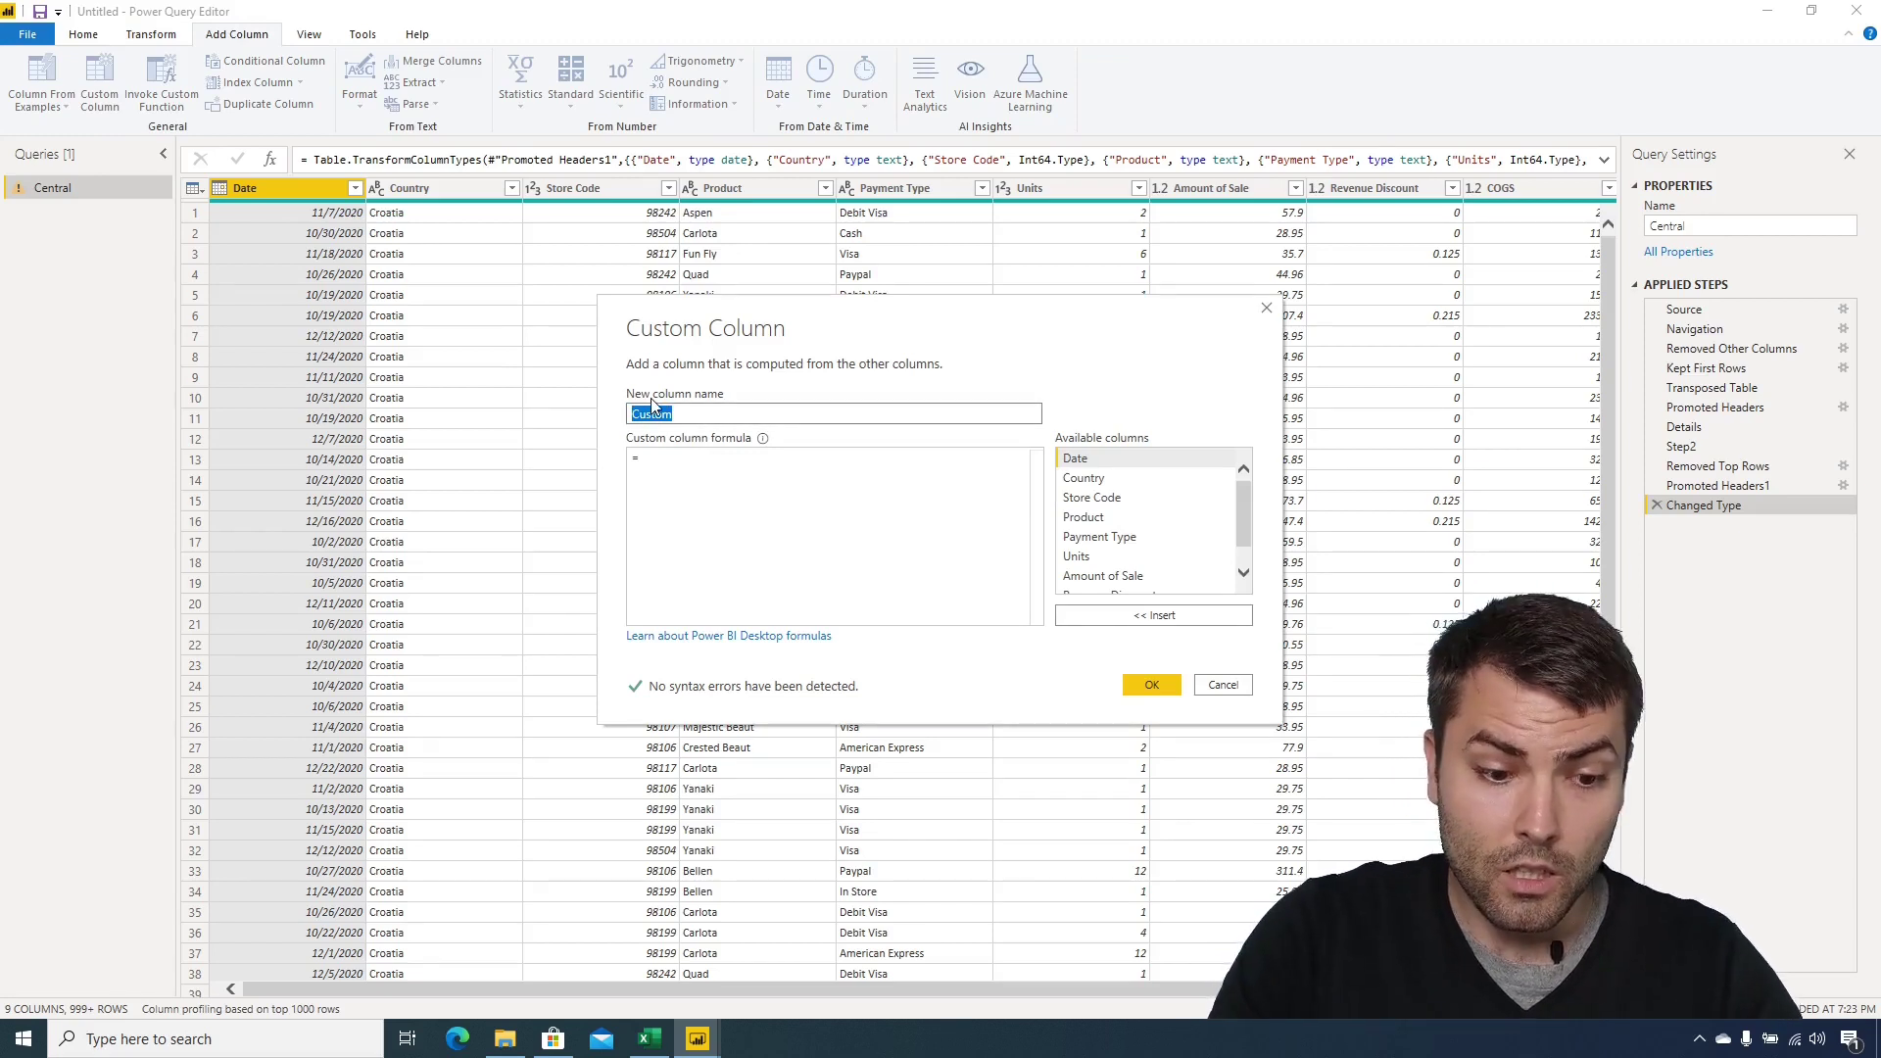
{"action": "type", "text": "DetailsRecord"}
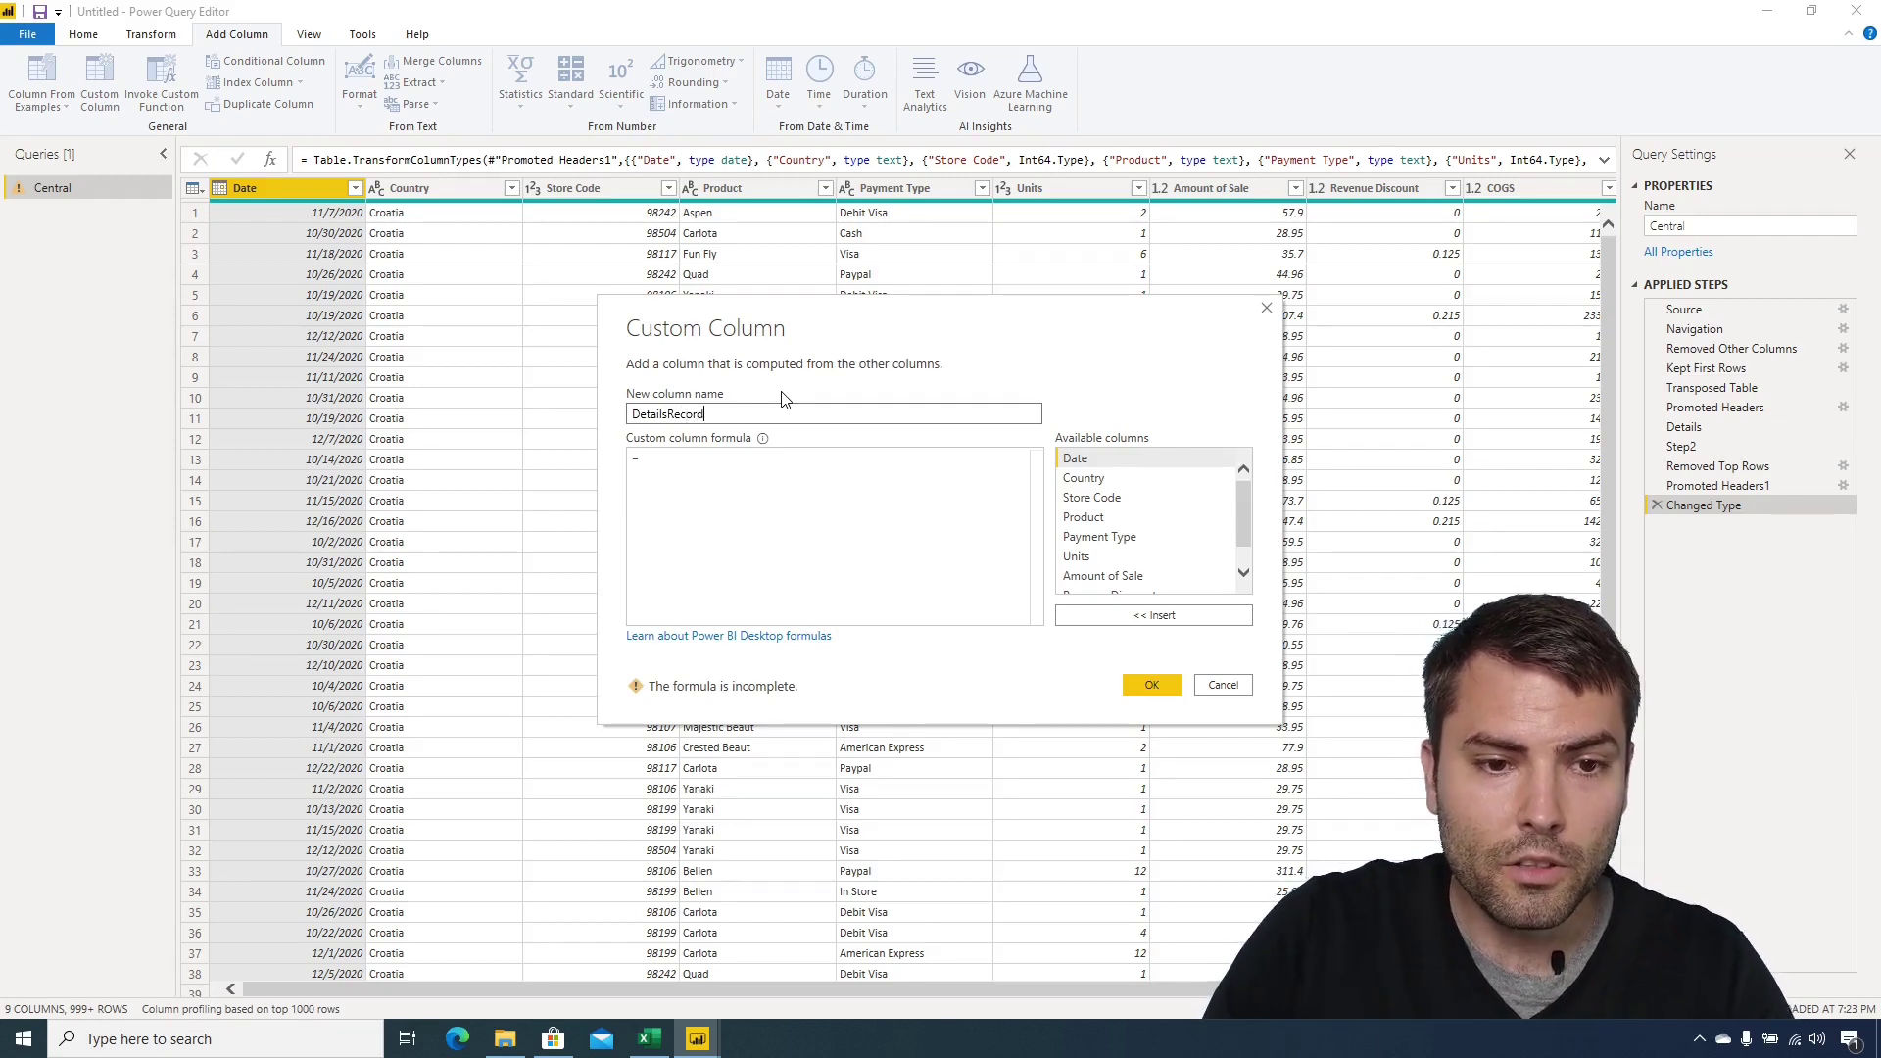
{"action": "left_click", "coordinate": [705, 470]}
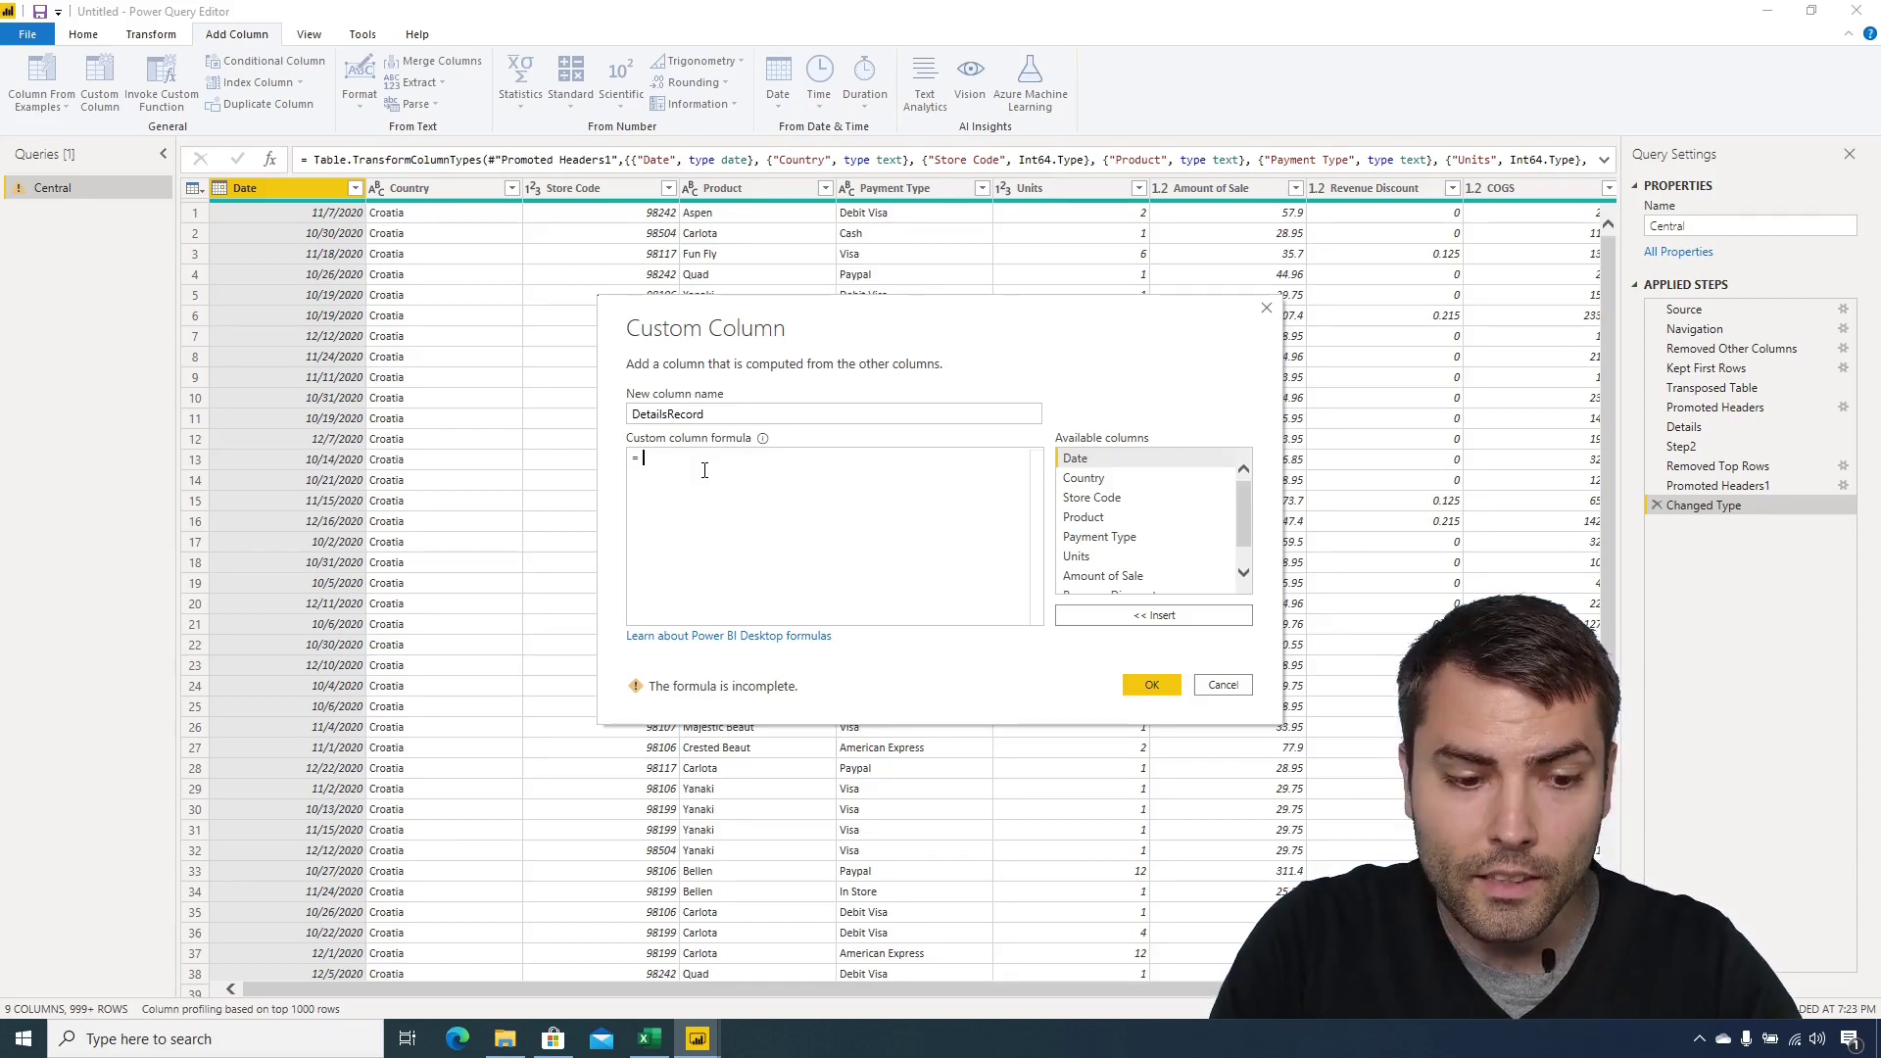
{"action": "type", "text": "Detail"}
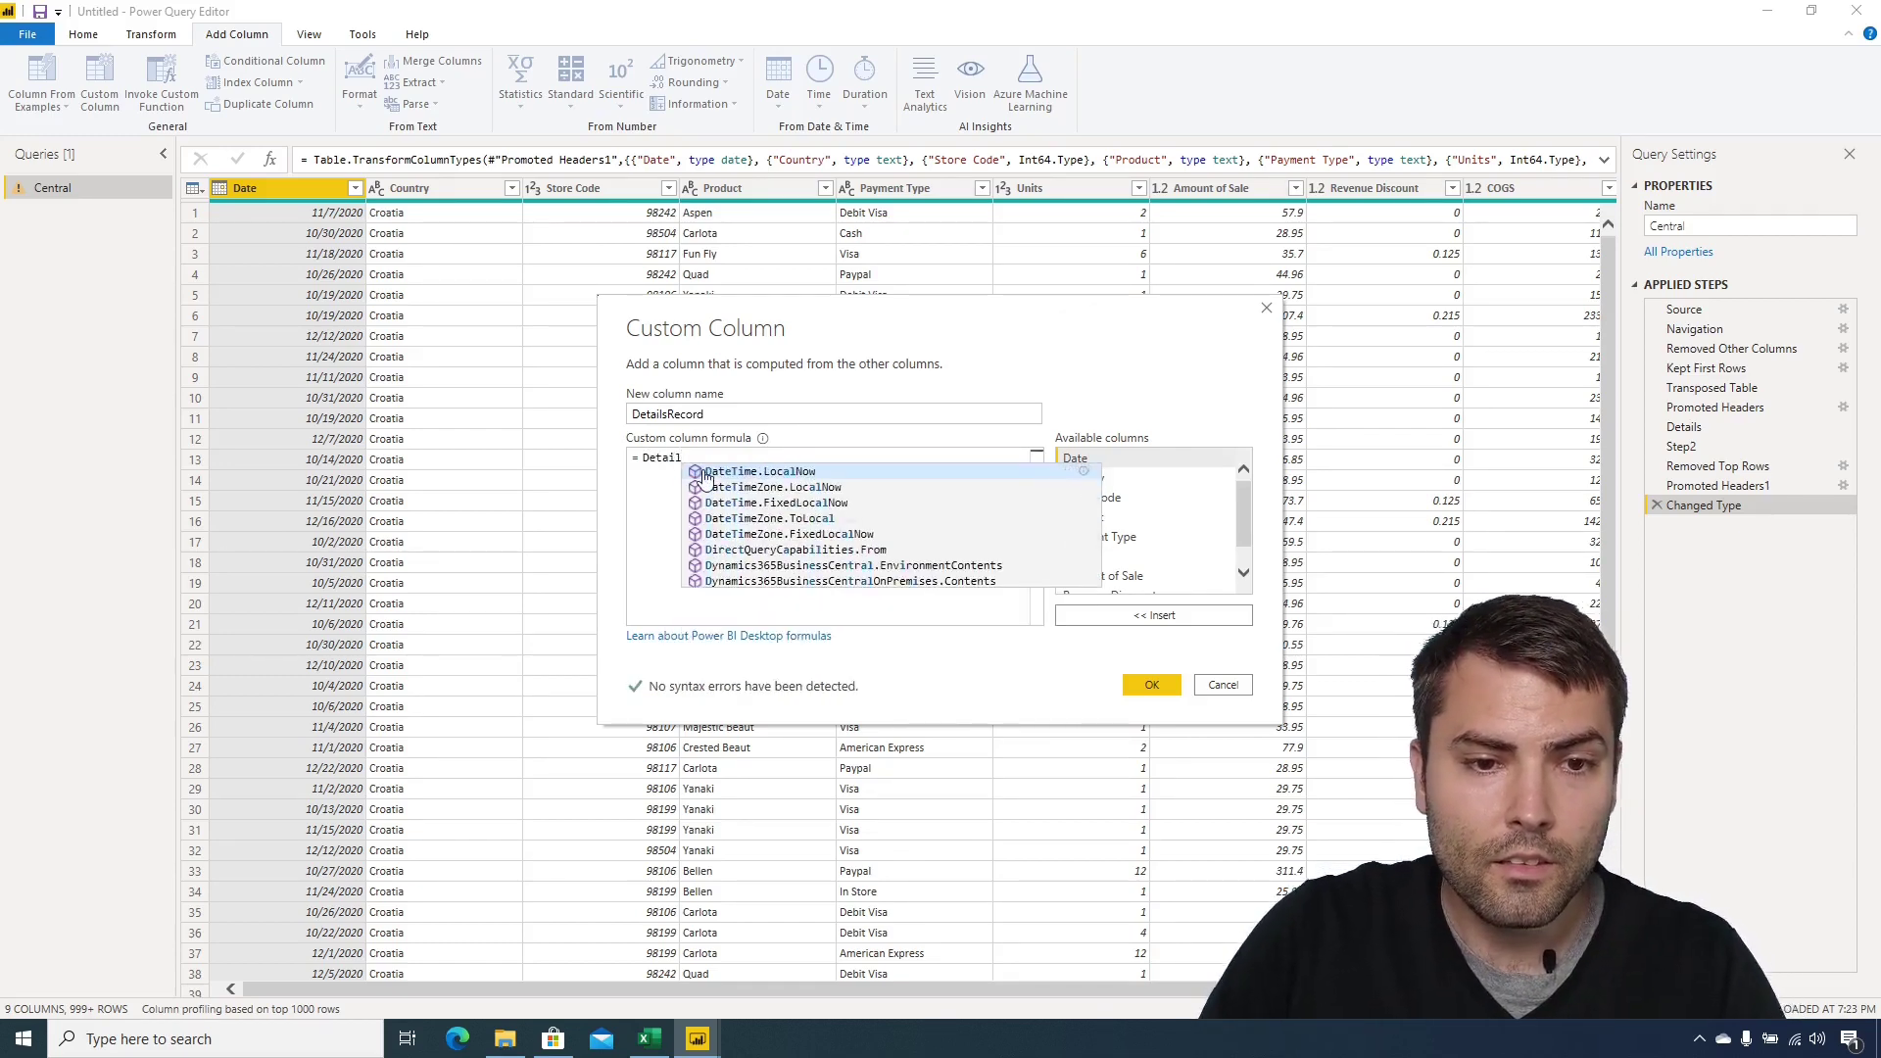
{"action": "type", "text": "s"}
{"action": "left_click", "coordinate": [773, 416]}
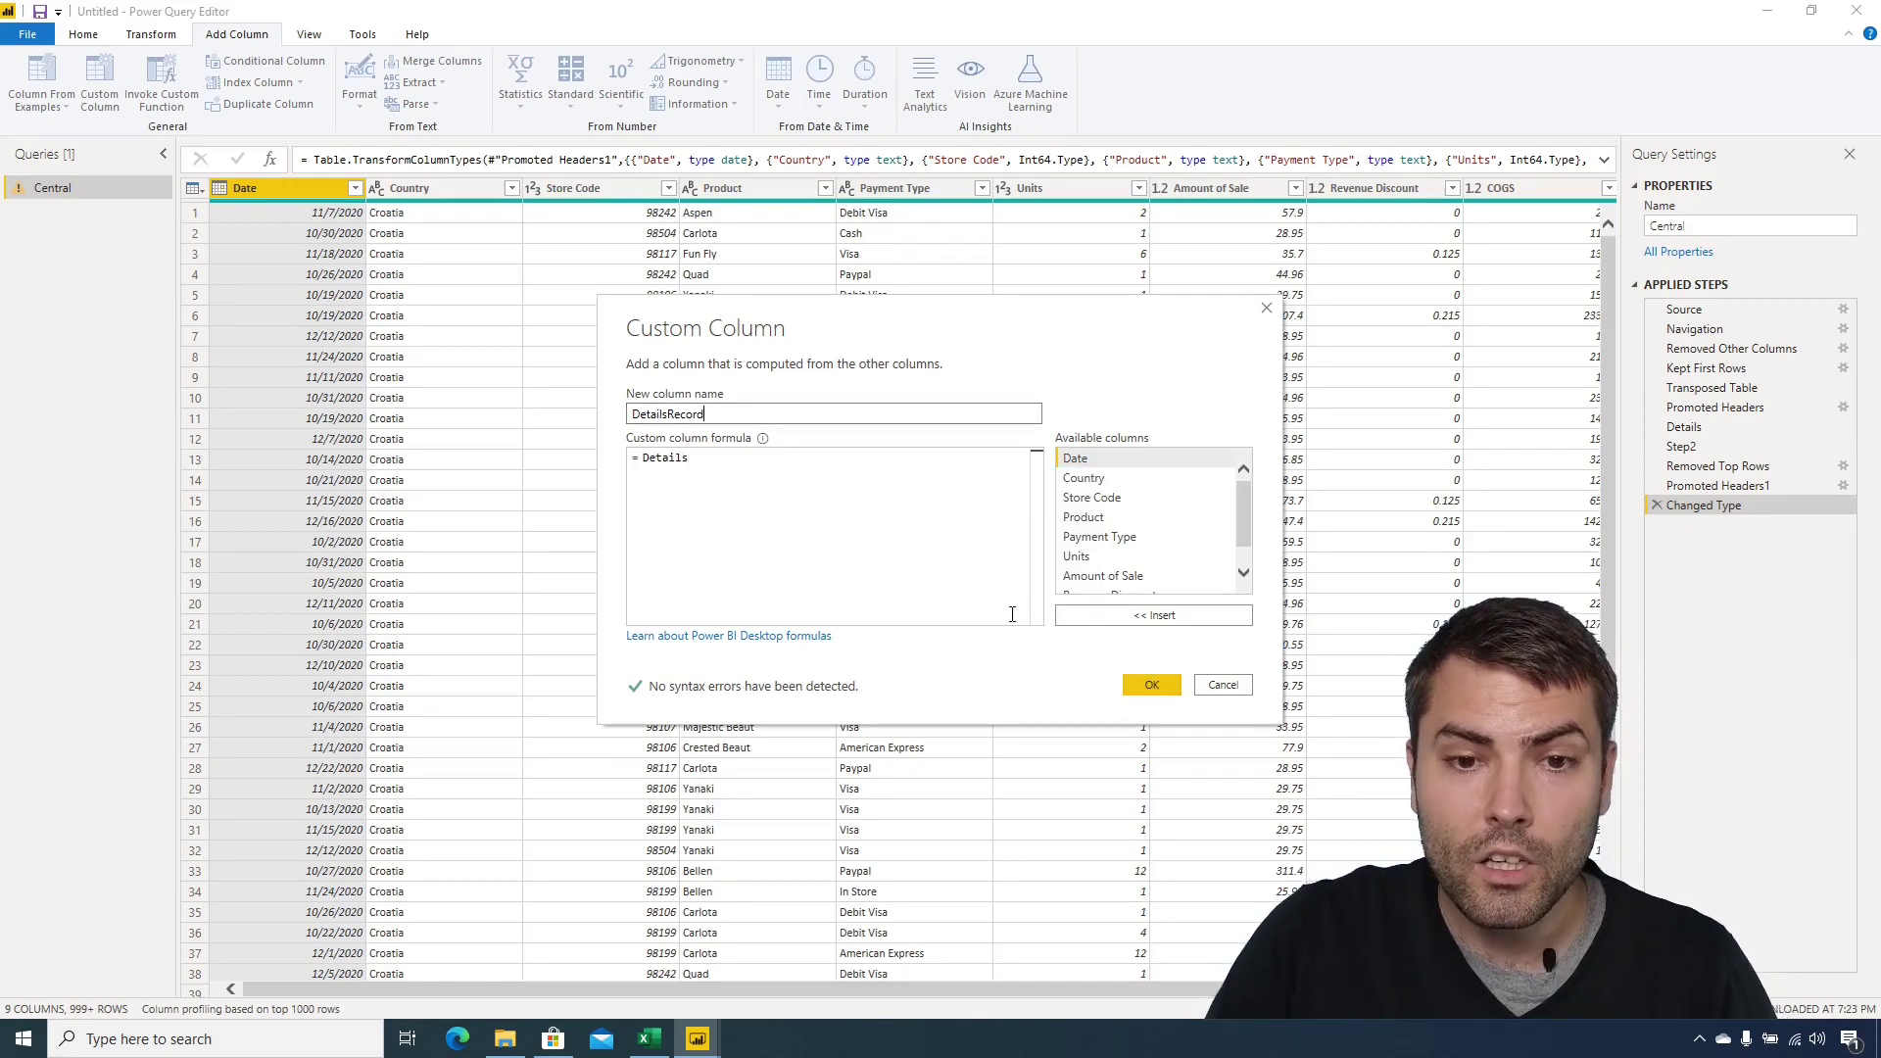
{"action": "left_click_drag", "start_coordinate": [717, 461], "coordinate": [639, 461]}
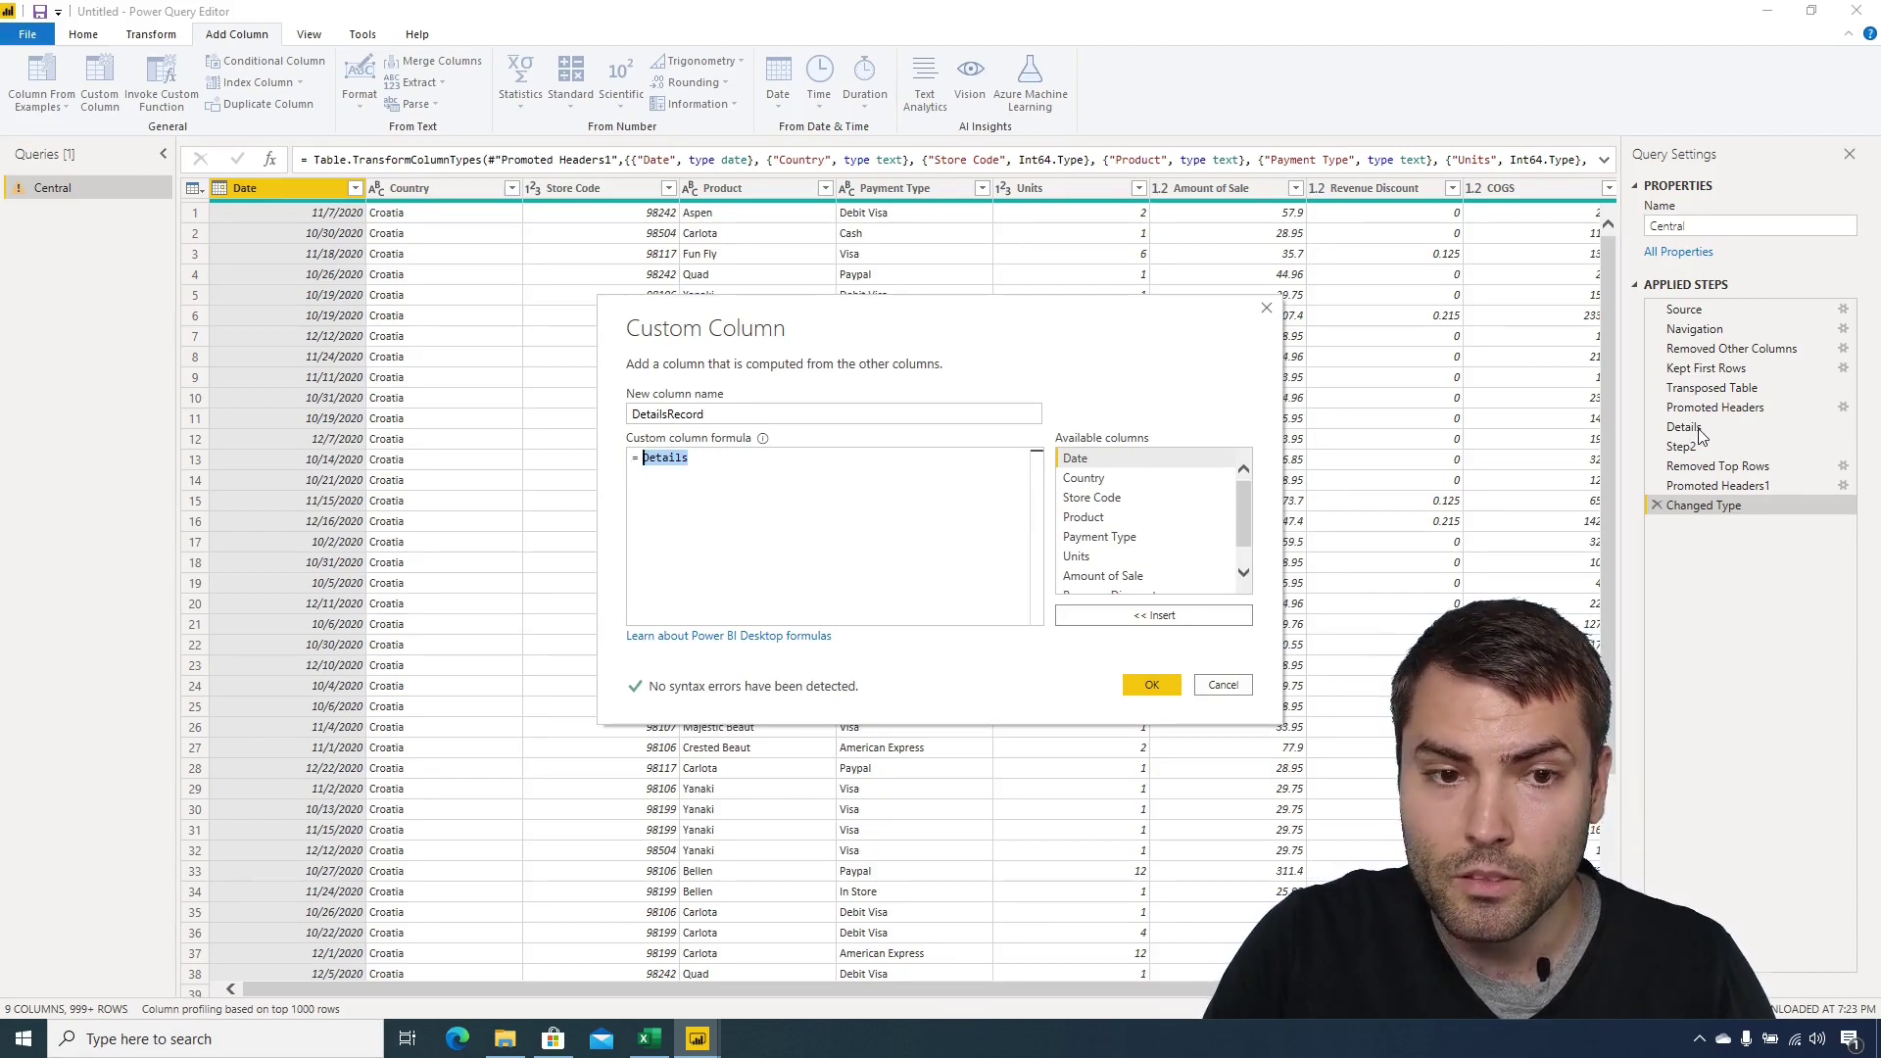
{"action": "left_click", "coordinate": [788, 463]}
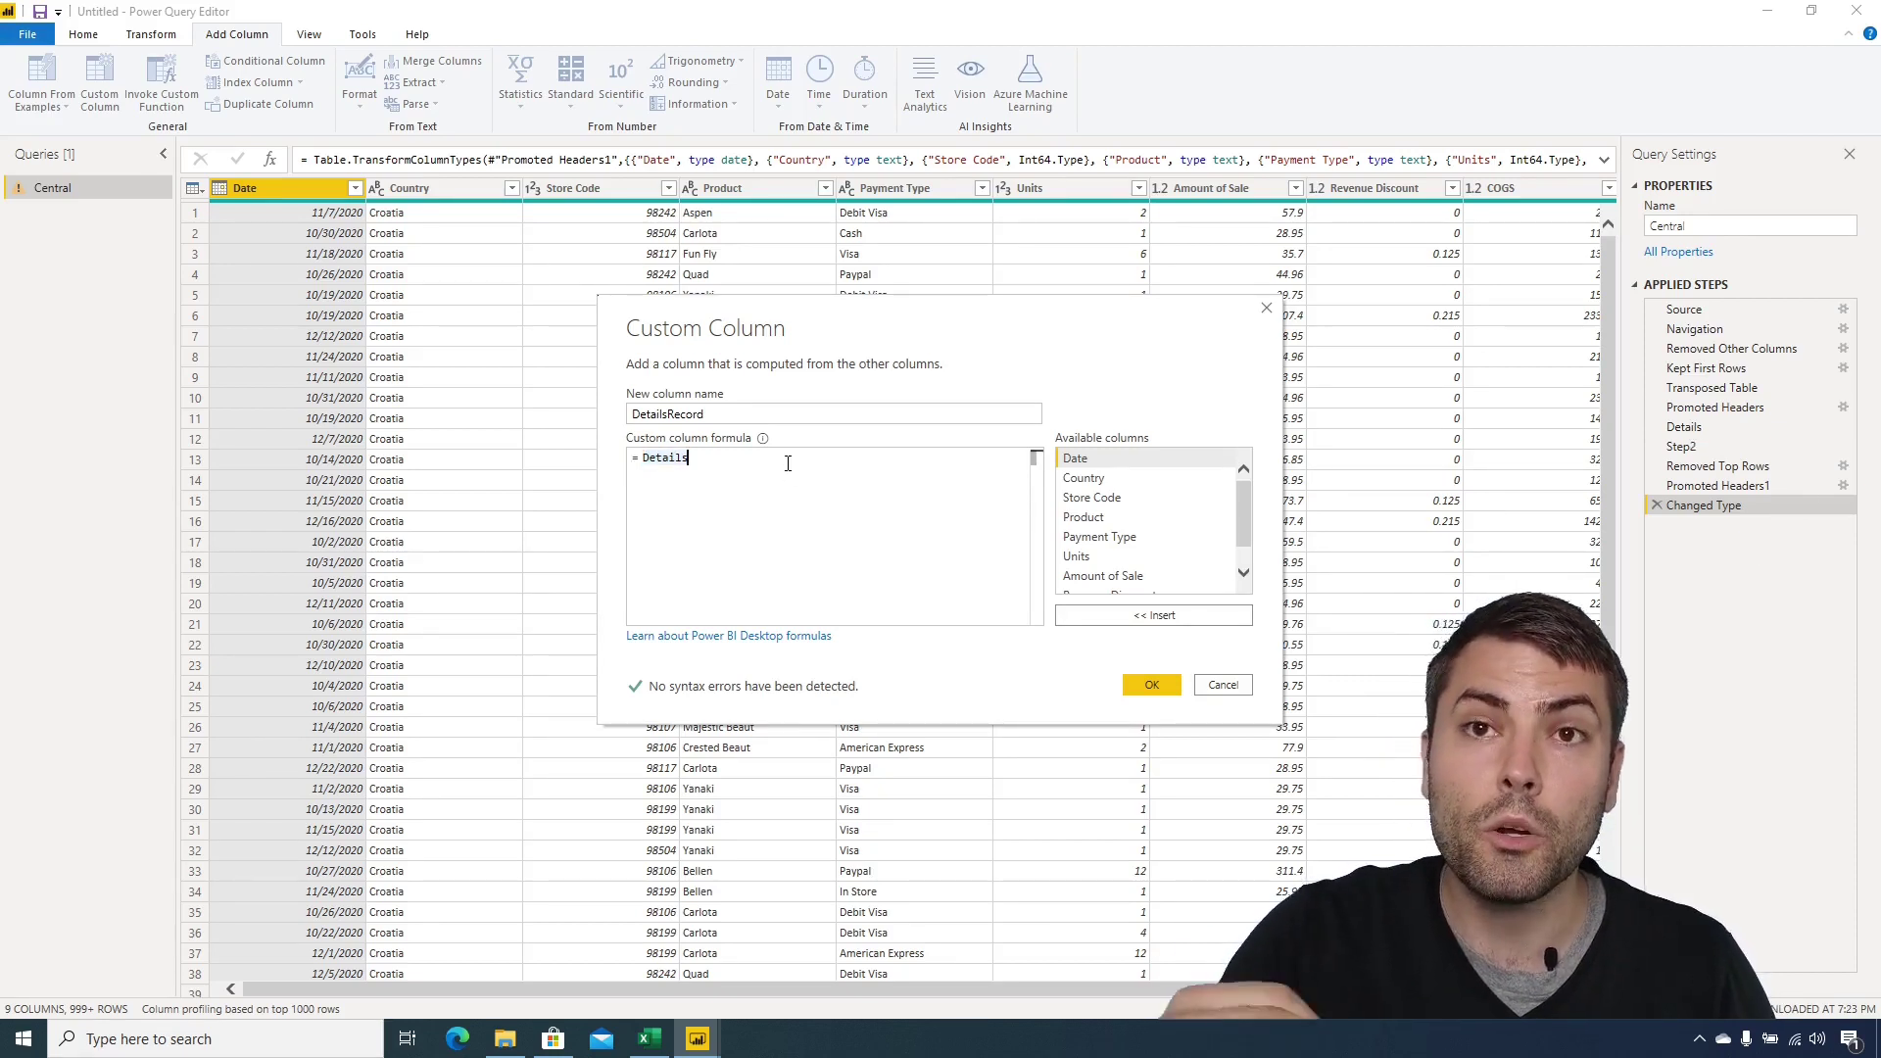
{"action": "left_click", "coordinate": [1153, 687]}
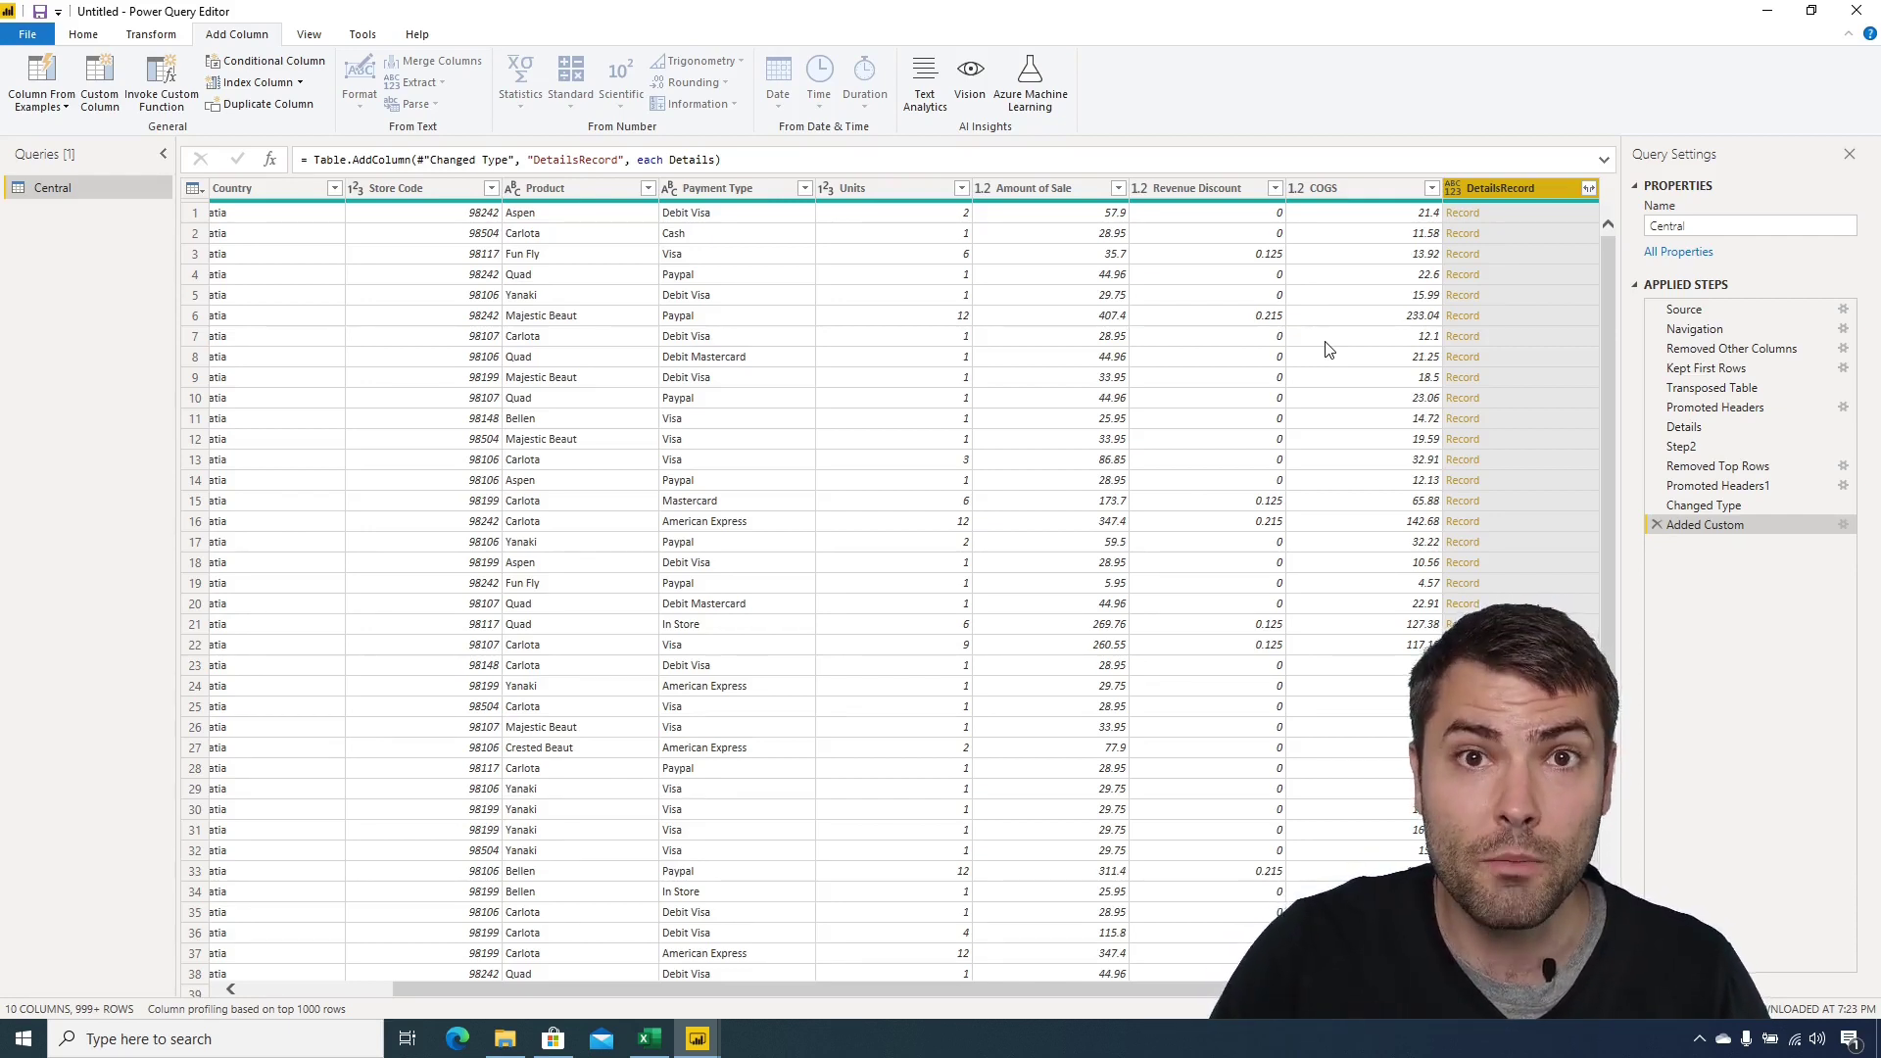
{"action": "left_click", "coordinate": [1842, 524]}
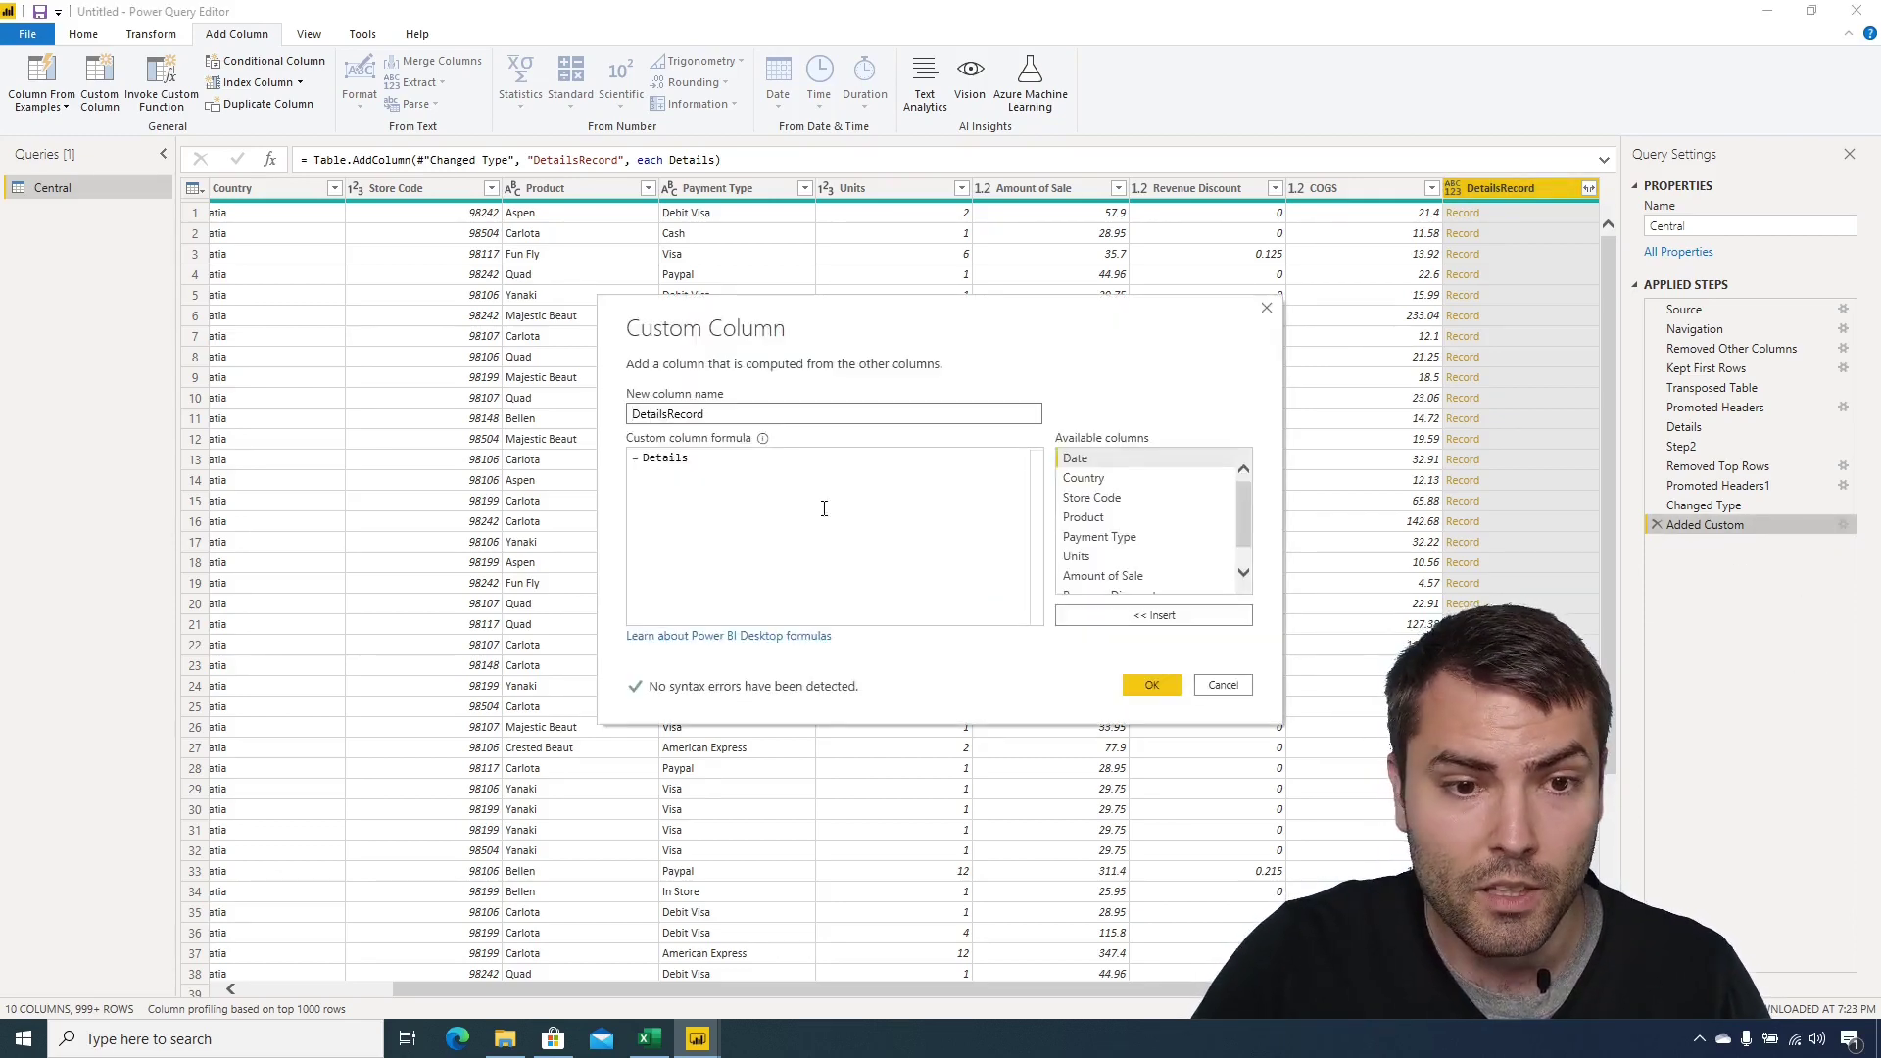
{"action": "left_click_drag", "start_coordinate": [764, 469], "coordinate": [640, 460]}
{"action": "left_click", "coordinate": [742, 466]}
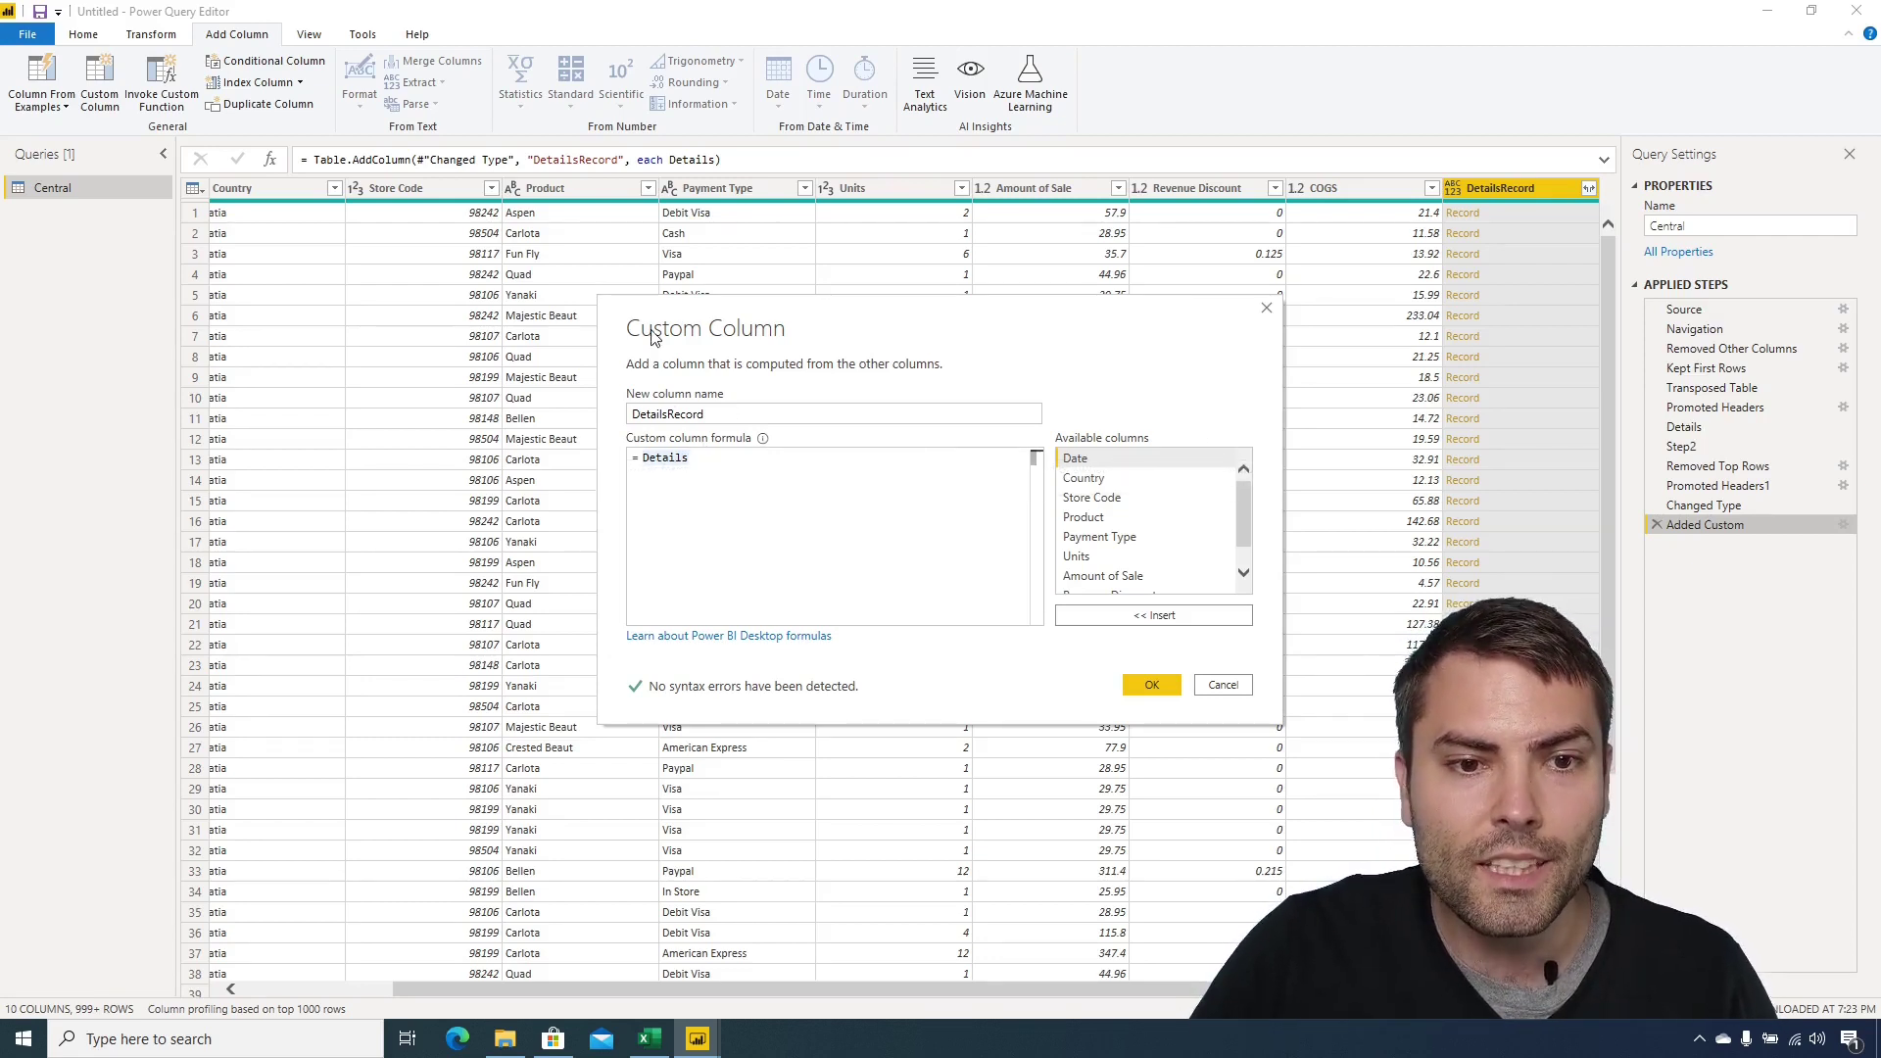
{"action": "left_click", "coordinate": [1125, 684]}
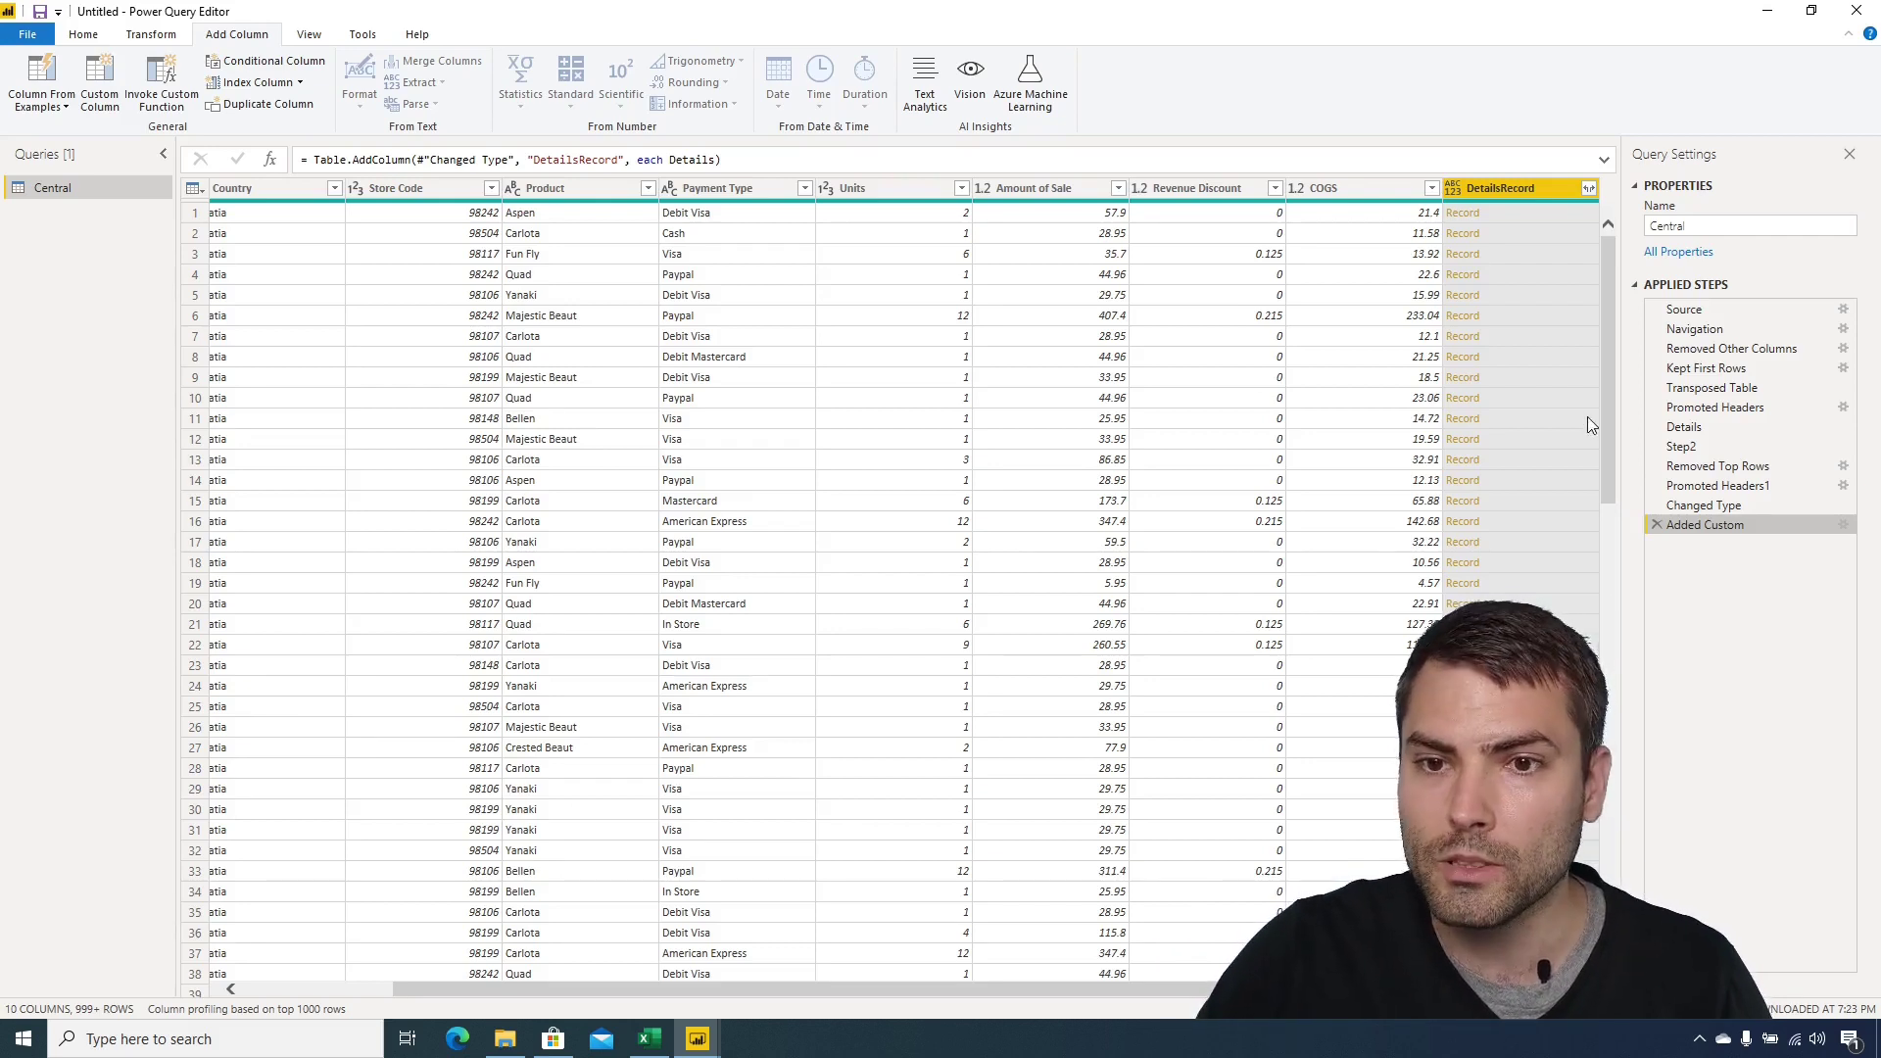
Expand DetailsRecord into Agent, Department, Export date and Region columns without the original-name prefix.
{"action": "left_click", "coordinate": [1588, 188]}
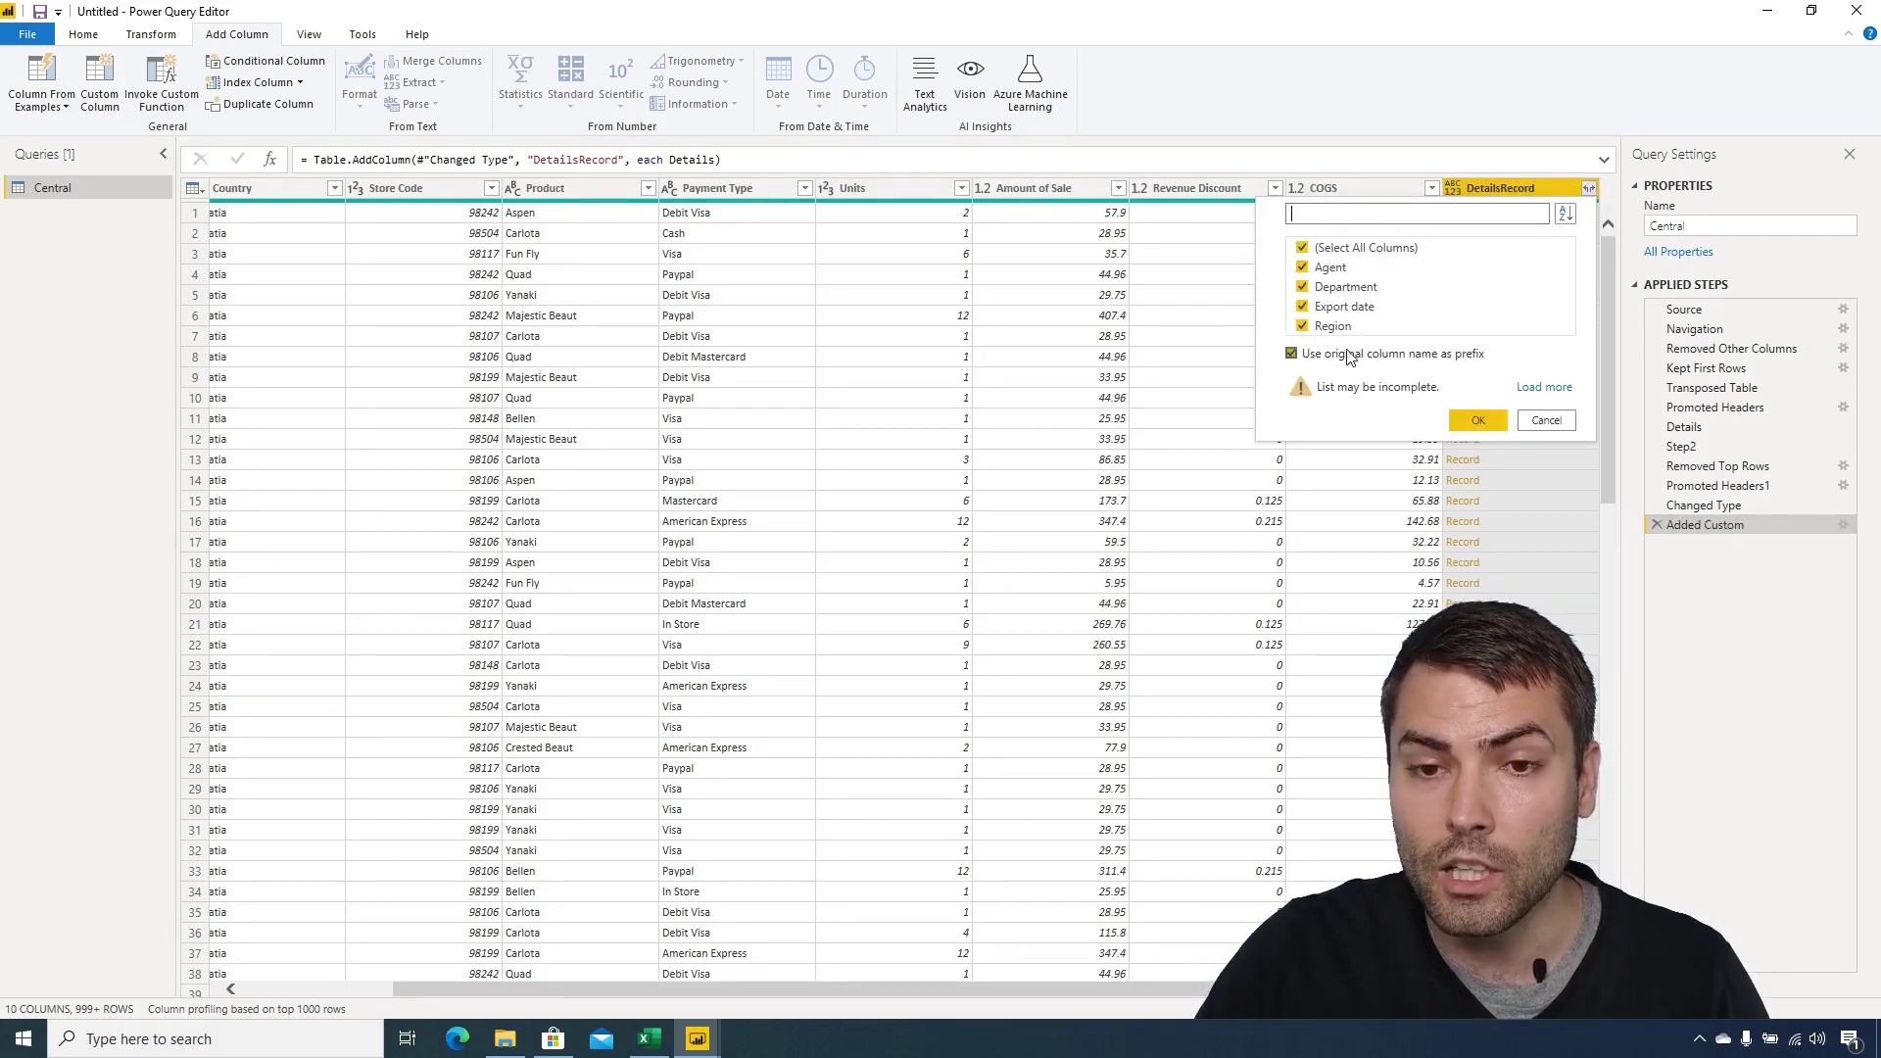
{"action": "left_click", "coordinate": [1291, 354]}
{"action": "left_click", "coordinate": [1478, 420]}
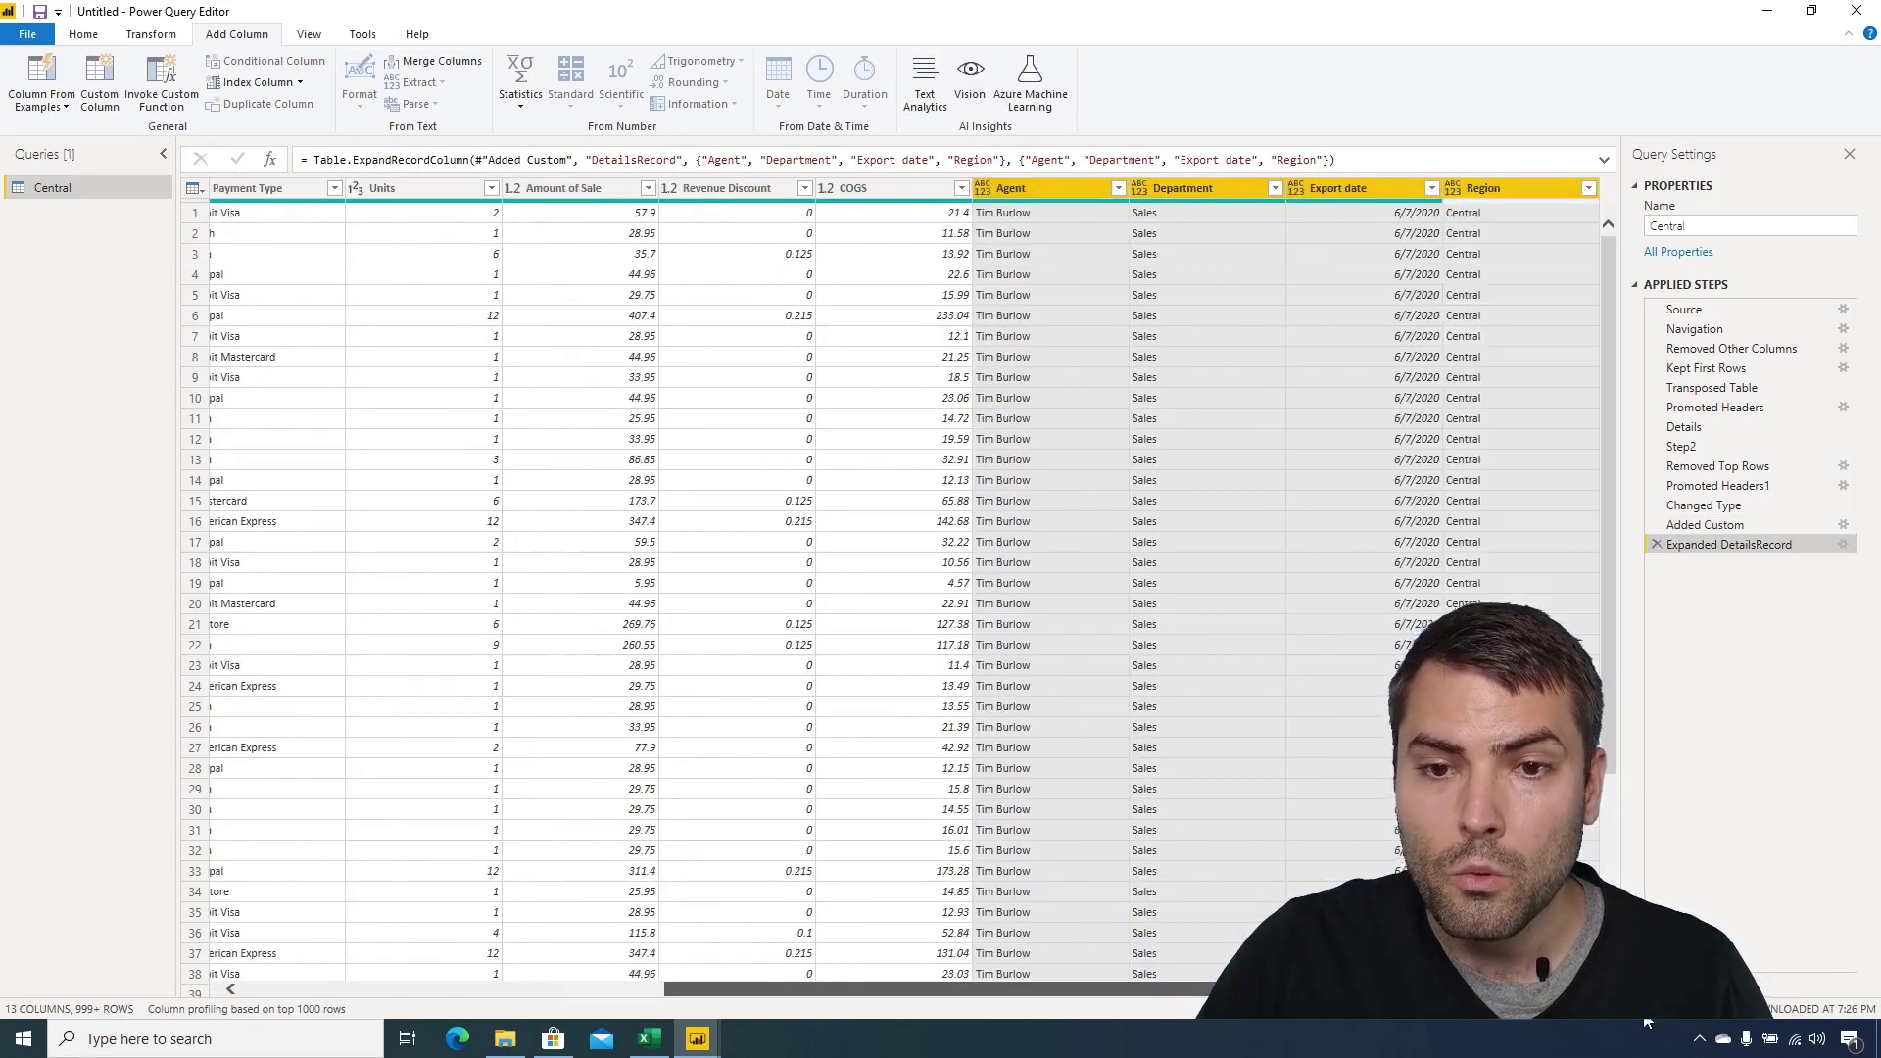
Check the row 1 Agent and Department values, then scroll down to confirm every row is filled.
{"action": "left_click", "coordinate": [1205, 212]}
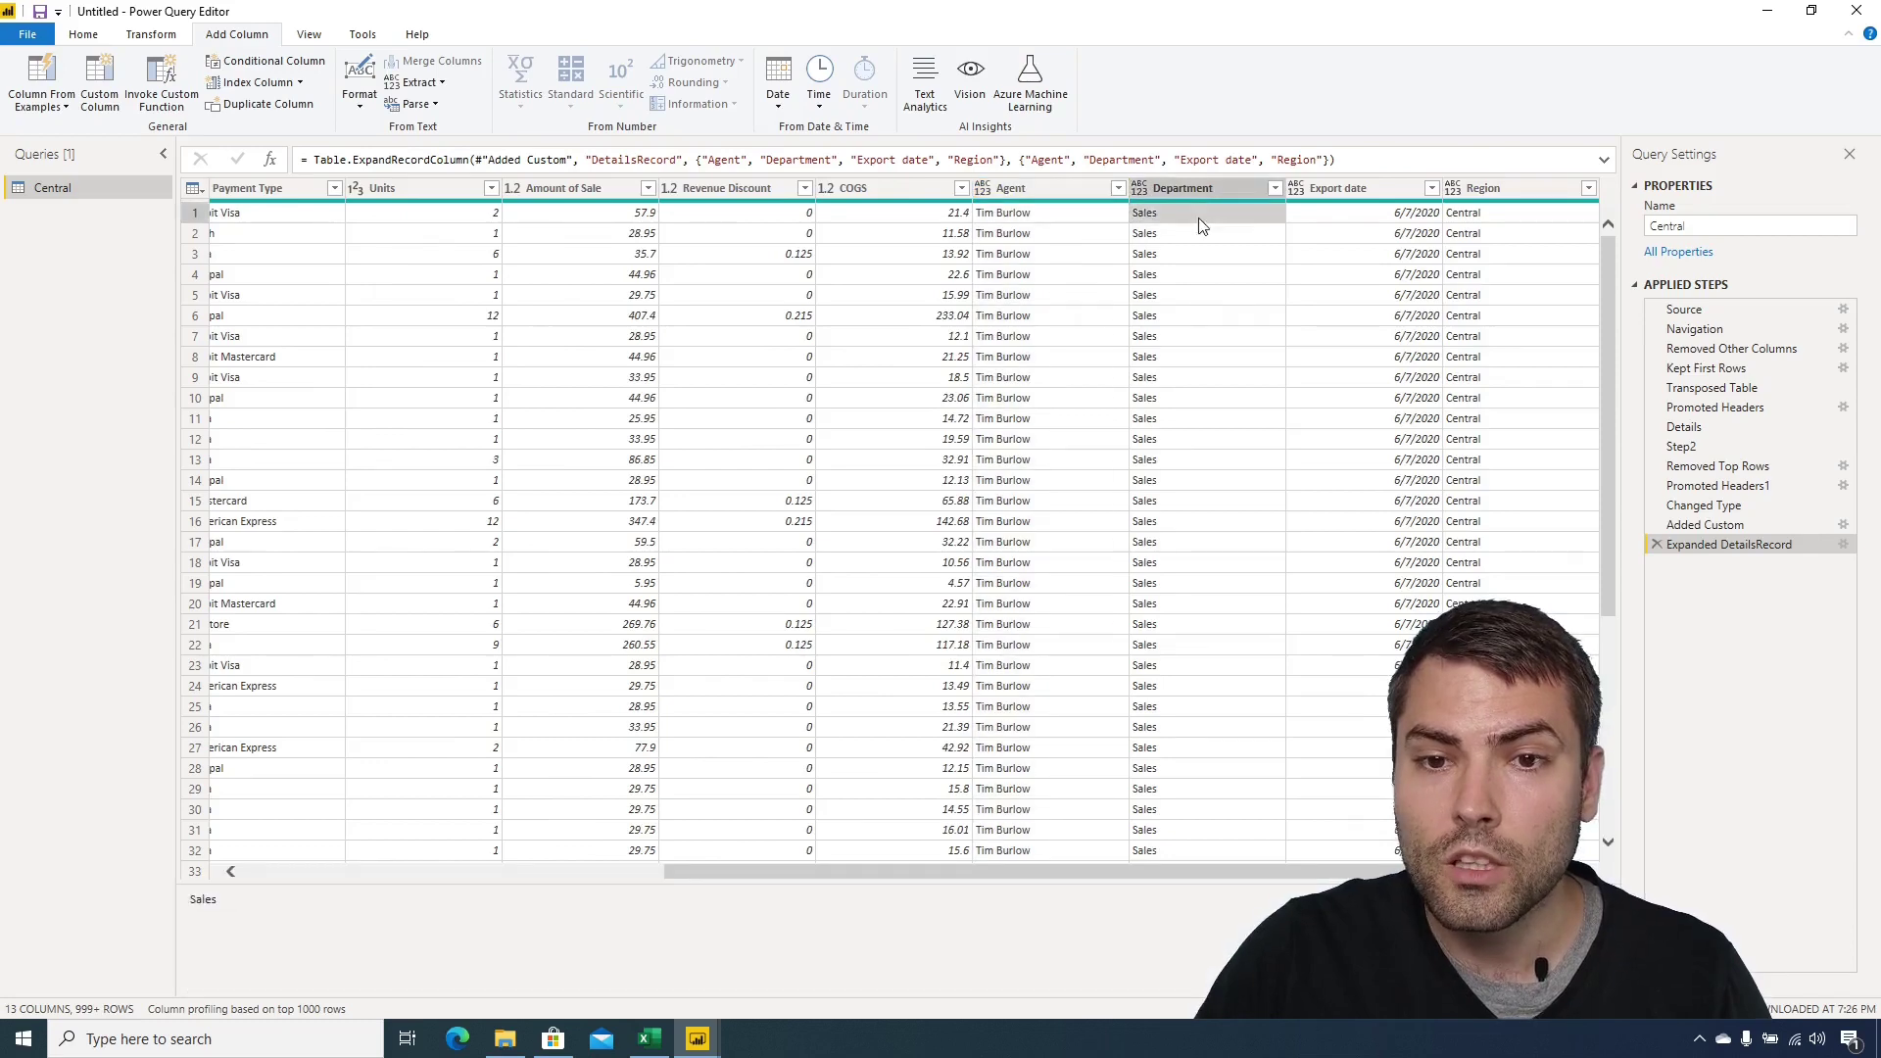
{"action": "left_click", "coordinate": [1027, 245]}
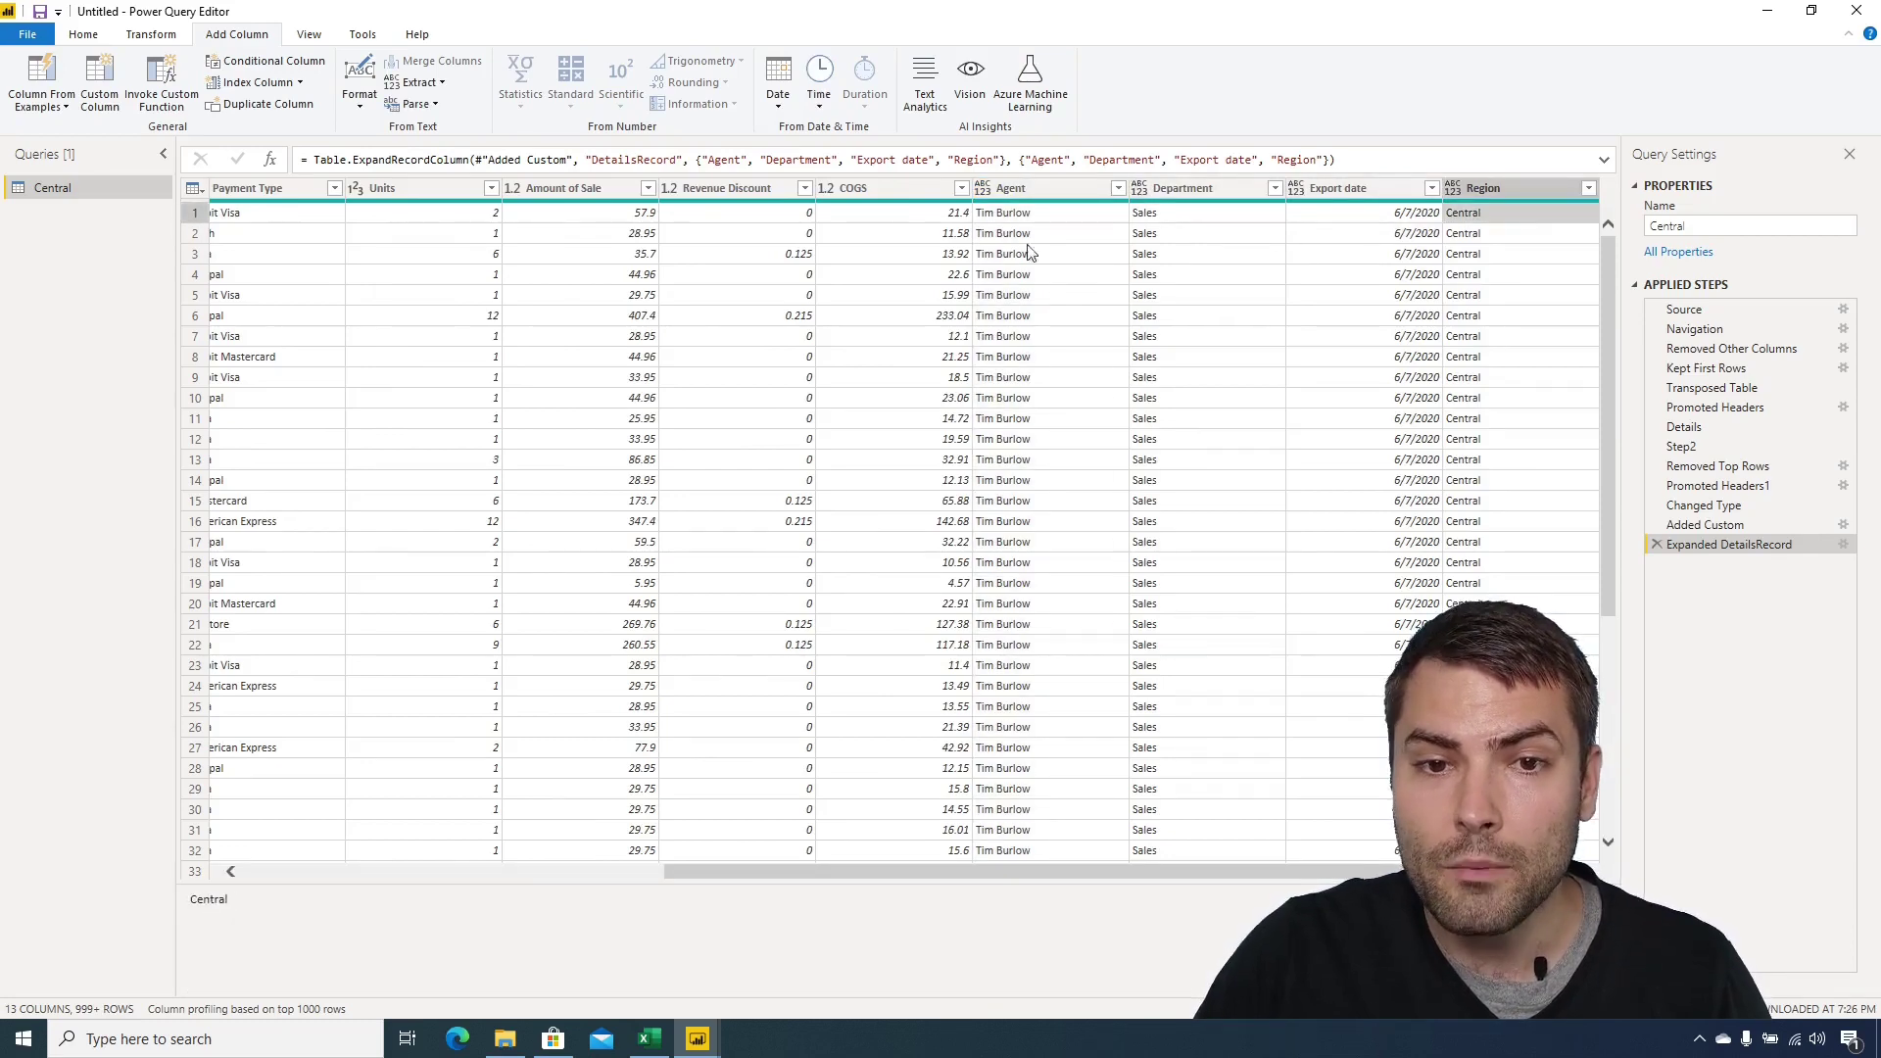
{"action": "left_click", "coordinate": [1193, 214]}
{"action": "scroll", "coordinate": [1039, 352], "scroll_direction": "down", "scroll_amount": 17}
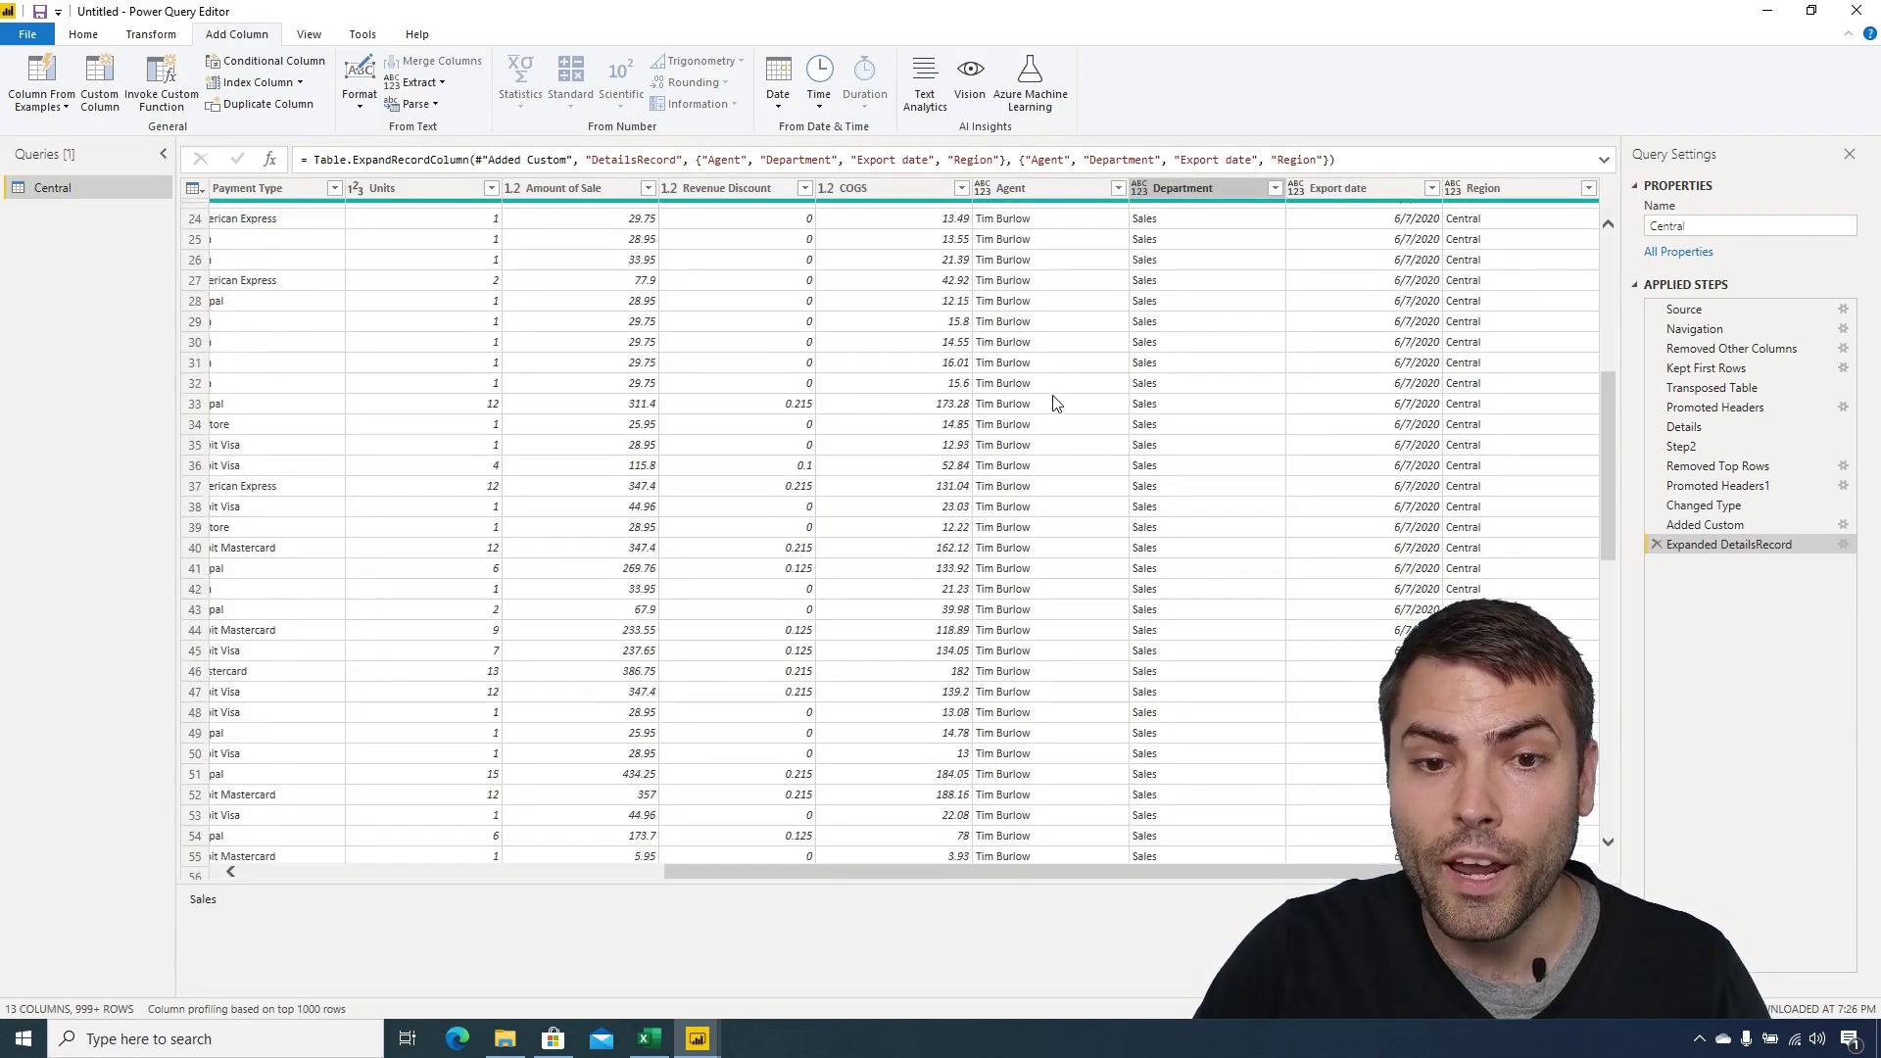
{"action": "scroll", "coordinate": [1054, 431], "scroll_direction": "down", "scroll_amount": 3}
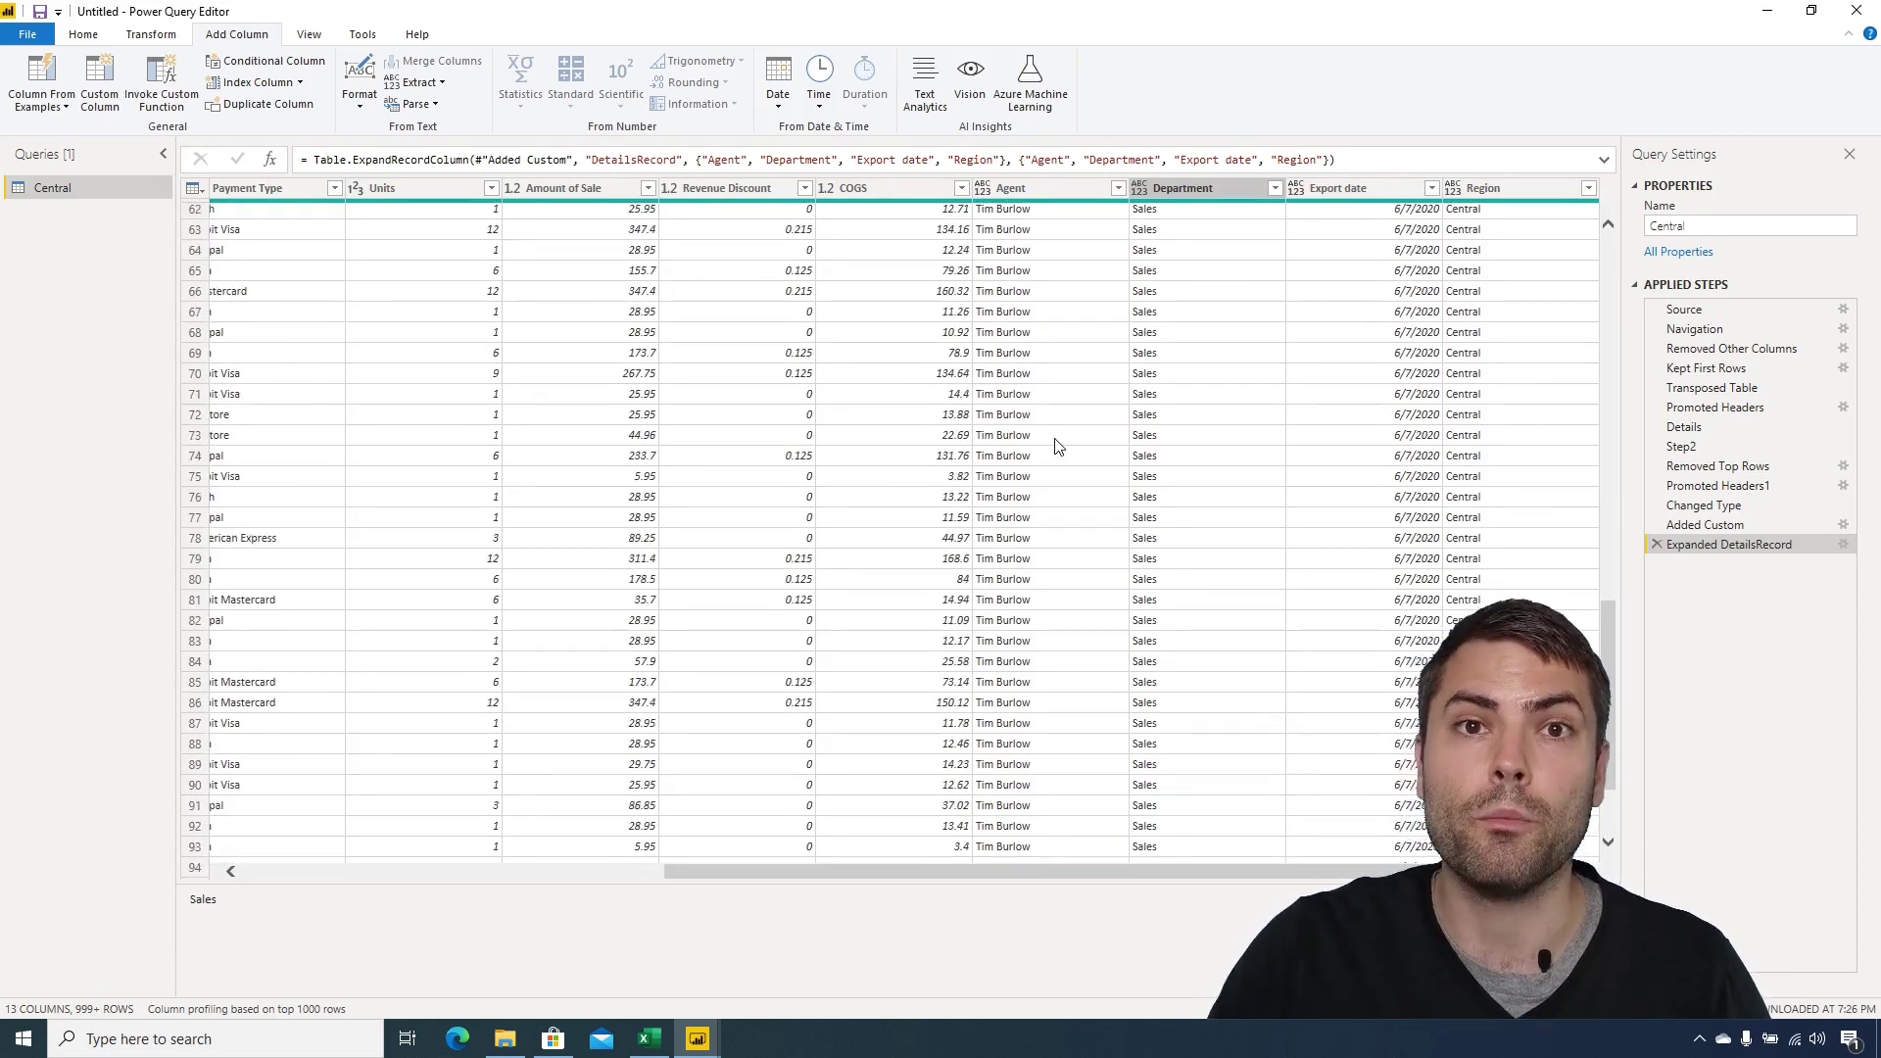